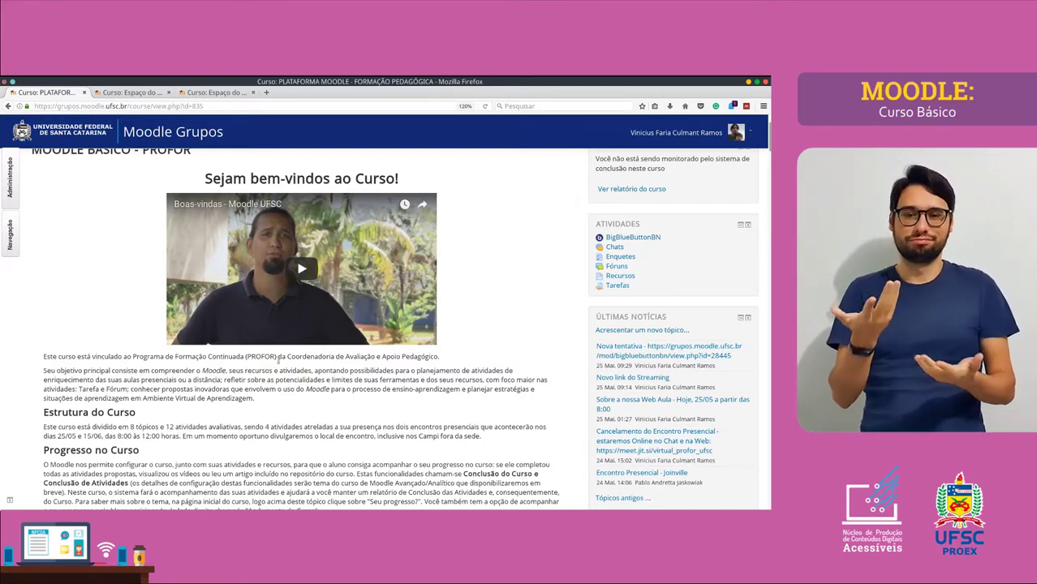
Turn on editing in the "Moodle Básico - Vazio" course and add a Tarefa activity to the "A Atividade Fórum" section.
click(148, 94)
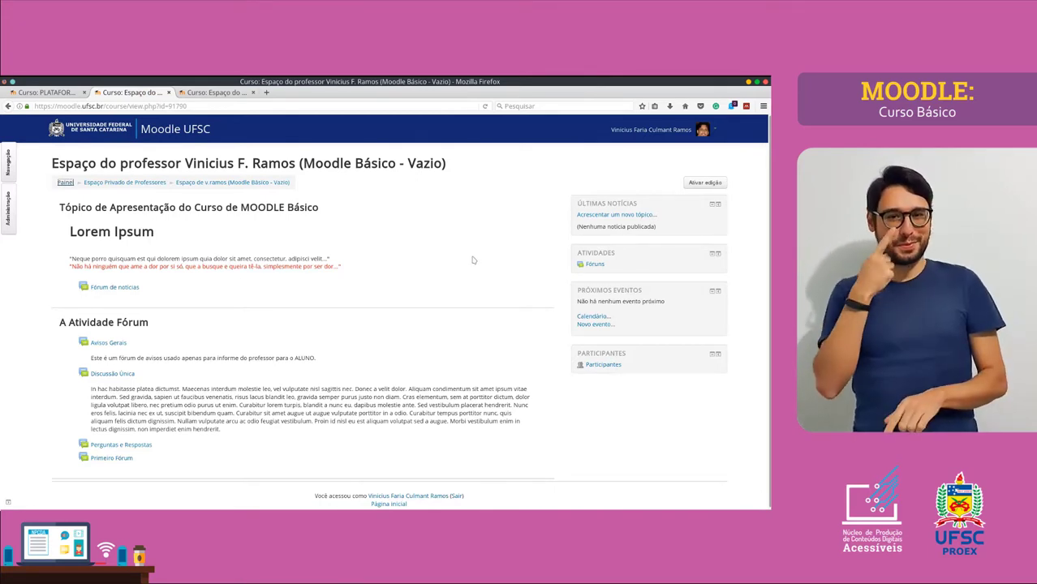
click(711, 183)
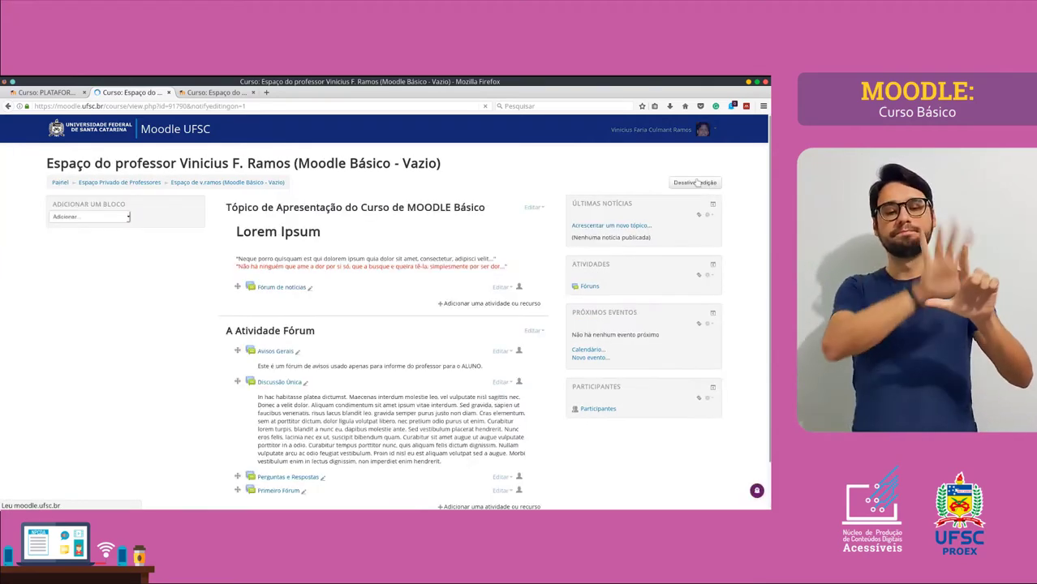
scroll(474, 455, down, 2)
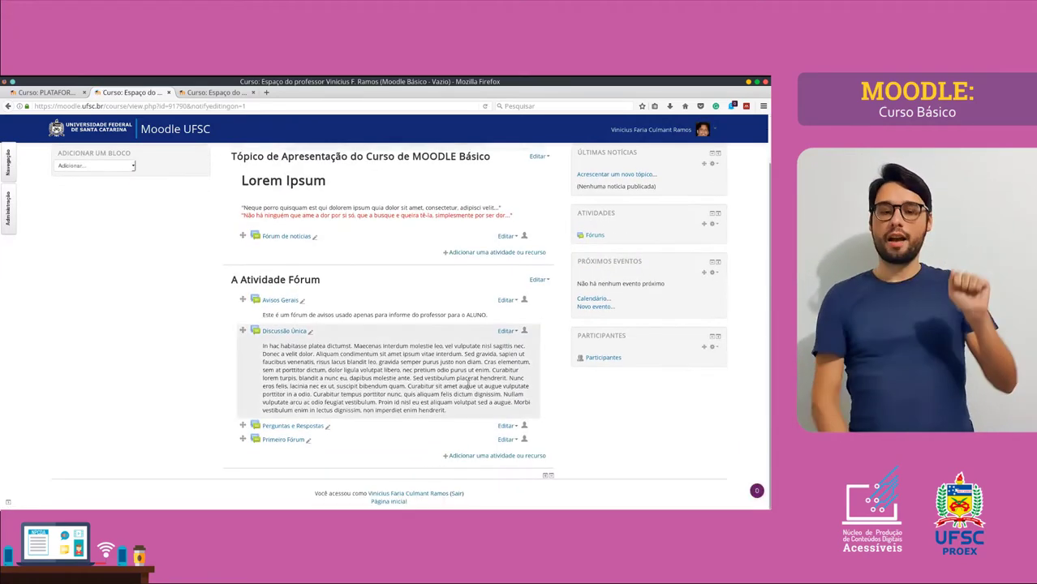
click(475, 456)
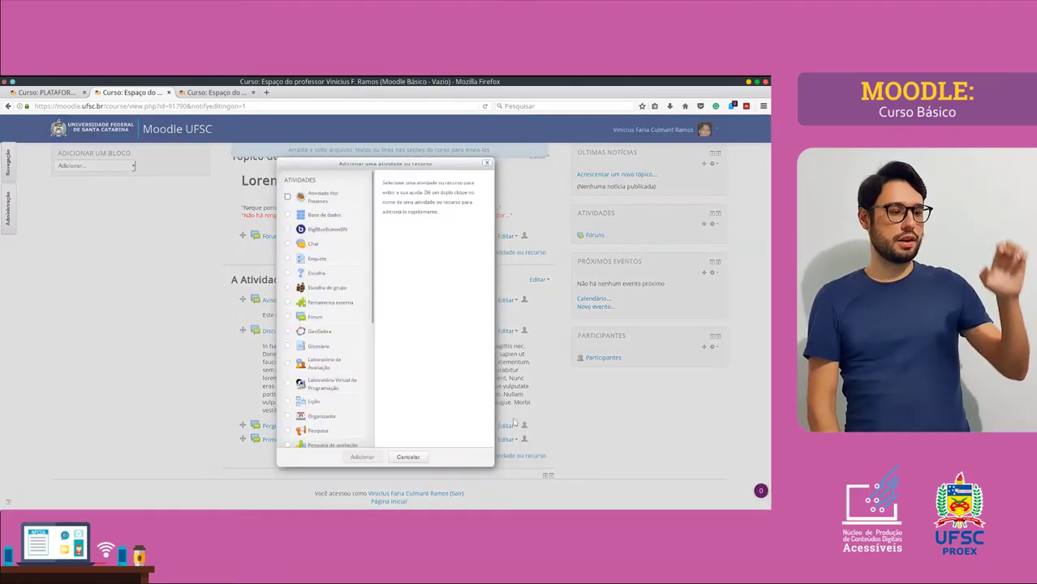
scroll(313, 378, down, 3)
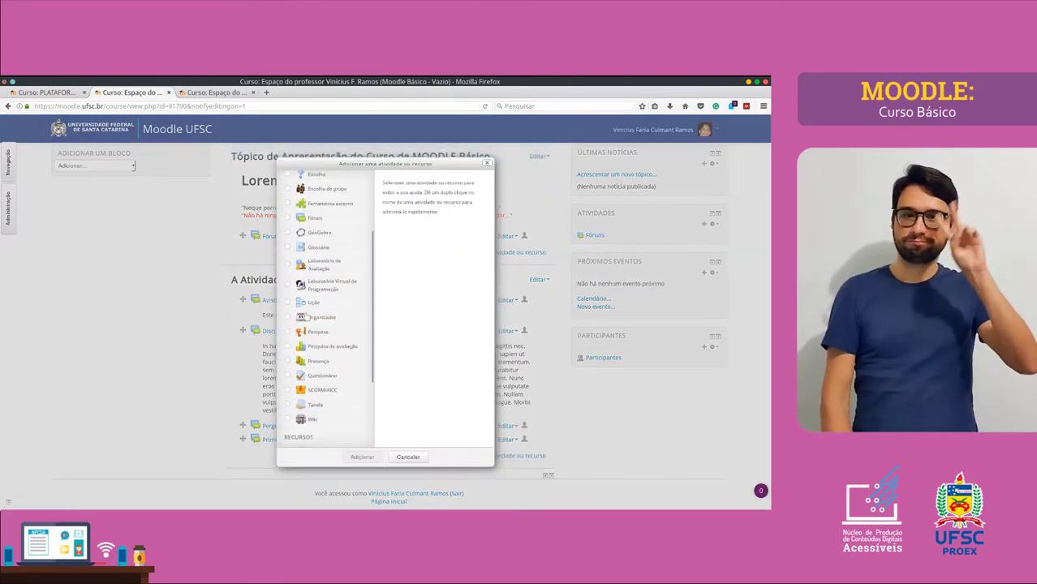
click(313, 380)
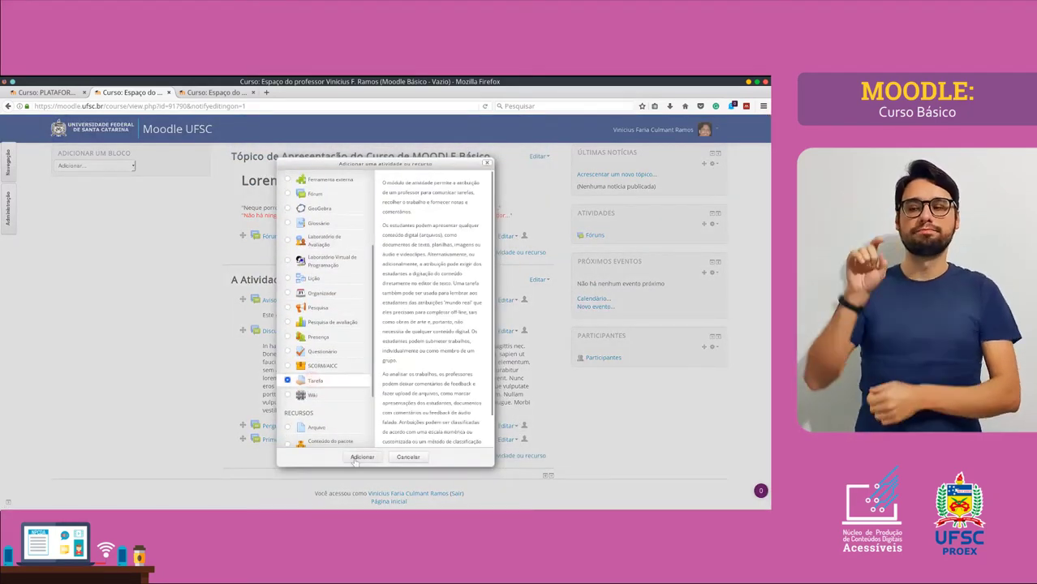
click(357, 459)
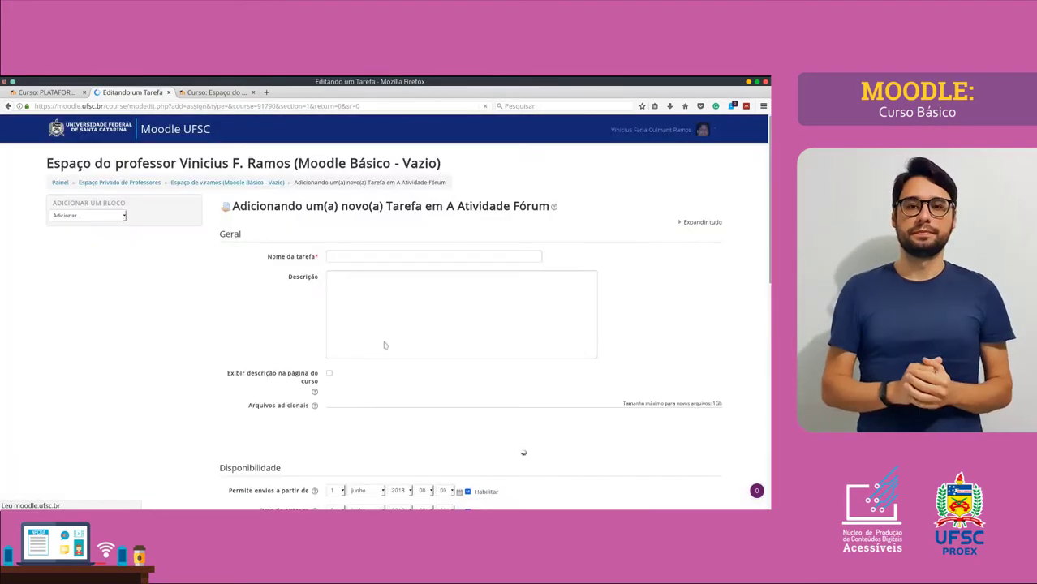
Name the new task "Entrega de Trabalho Final".
click(364, 259)
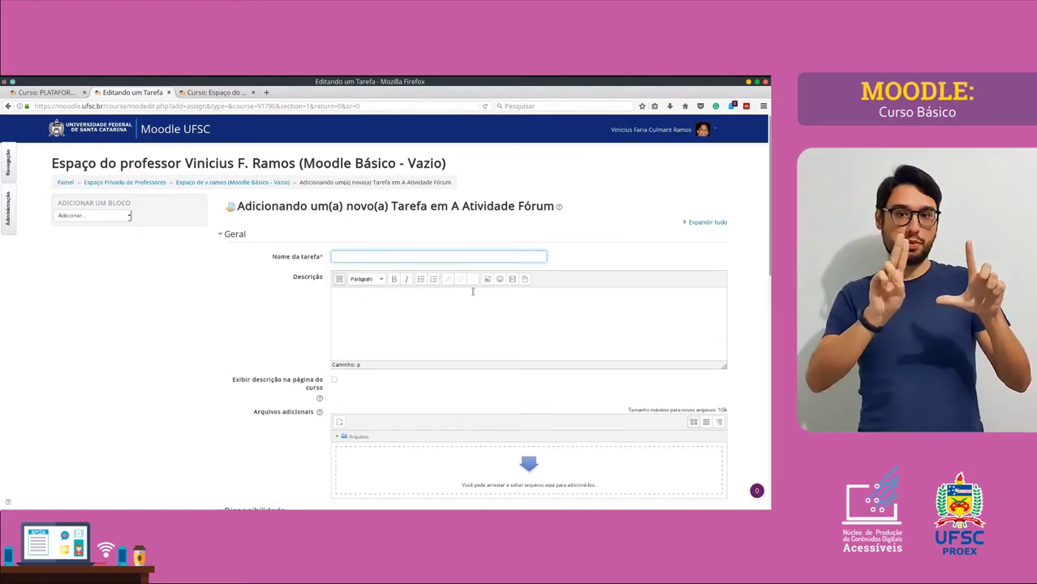
text(Entrega de)
text( A)
text(rabalho Final)
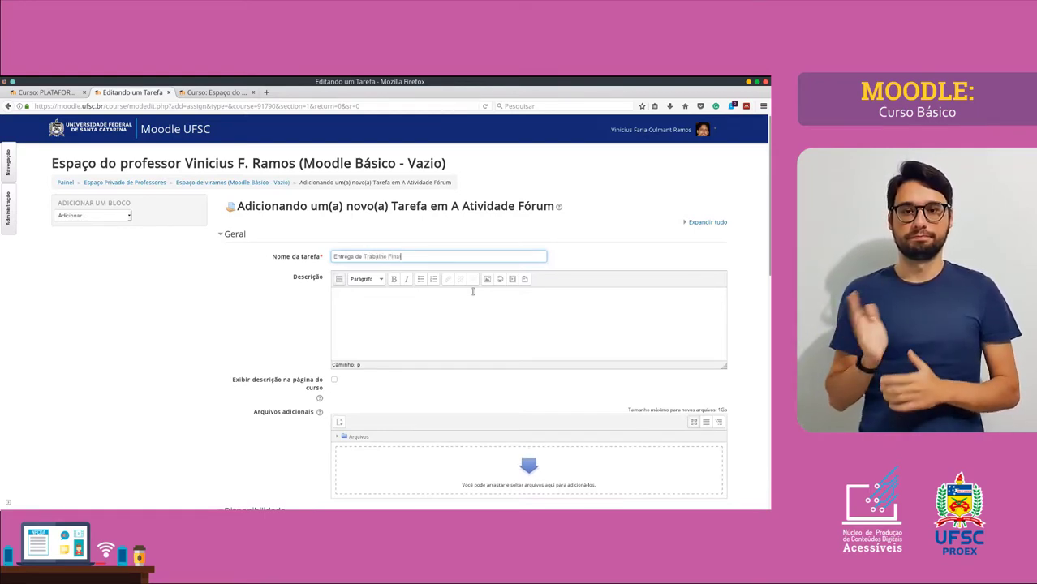
Copy the profile creation activity's instructions from the Moodle Grupos course into the task description and enable showing it on the course page.
click(473, 293)
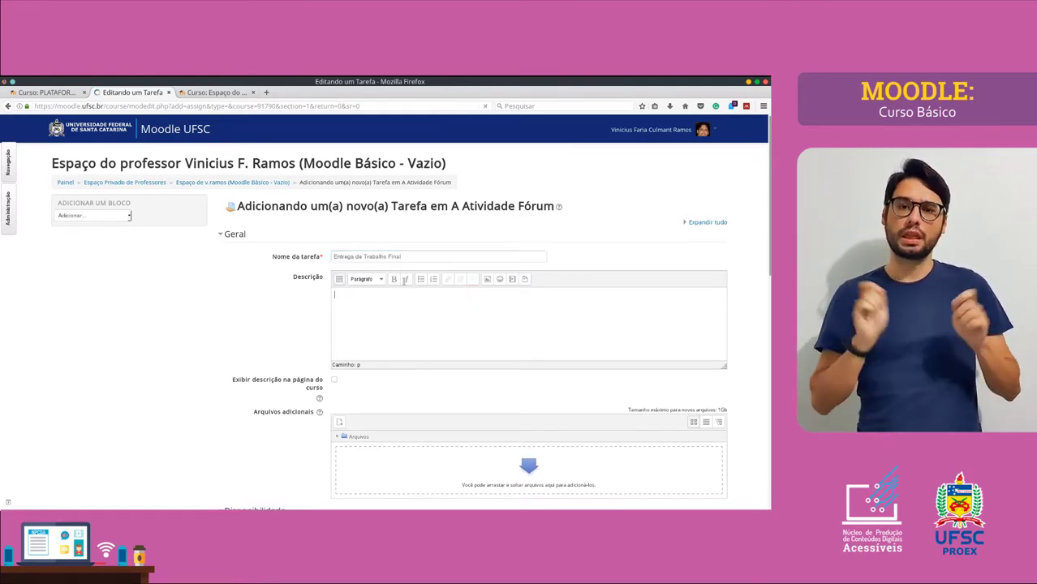
click(69, 95)
scroll(128, 411, down, 8)
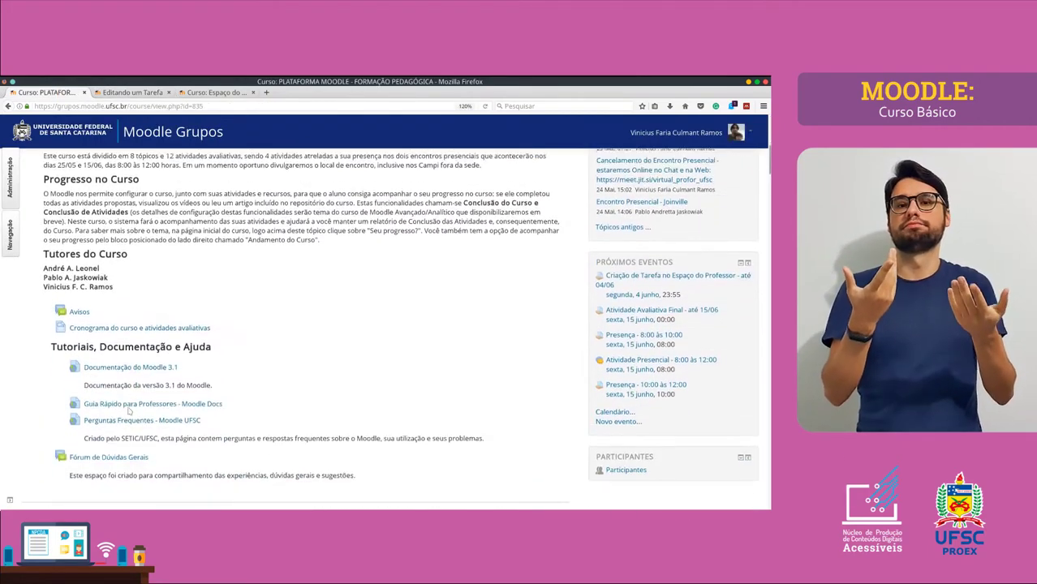
scroll(127, 411, down, 10)
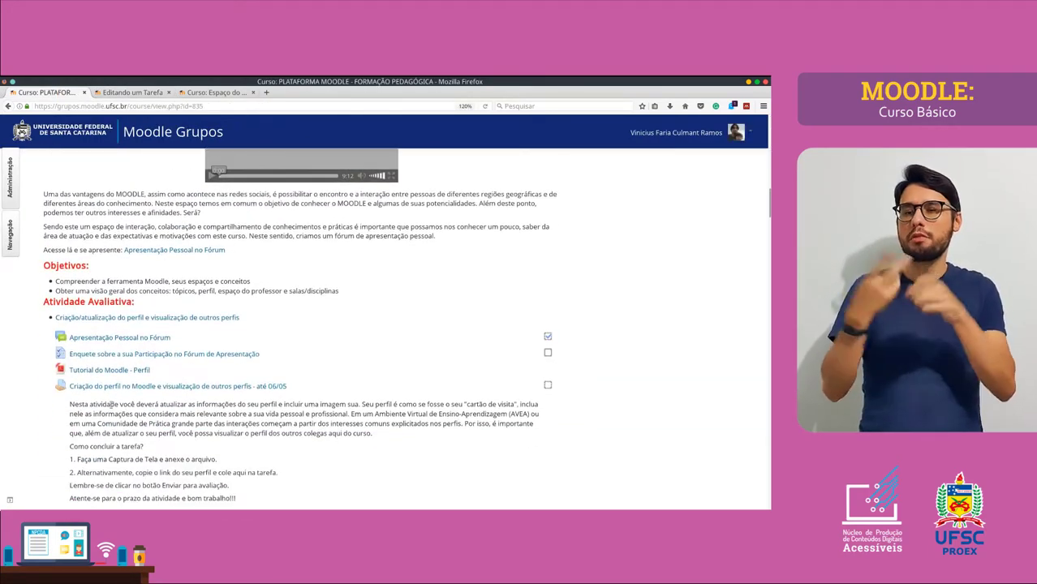
drag(68, 357, 246, 454)
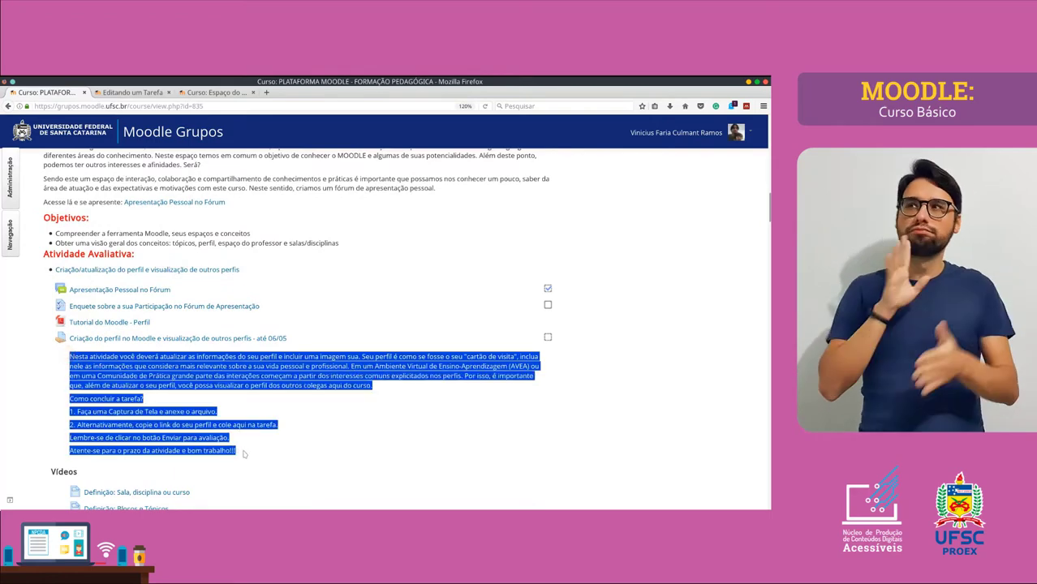
click(131, 93)
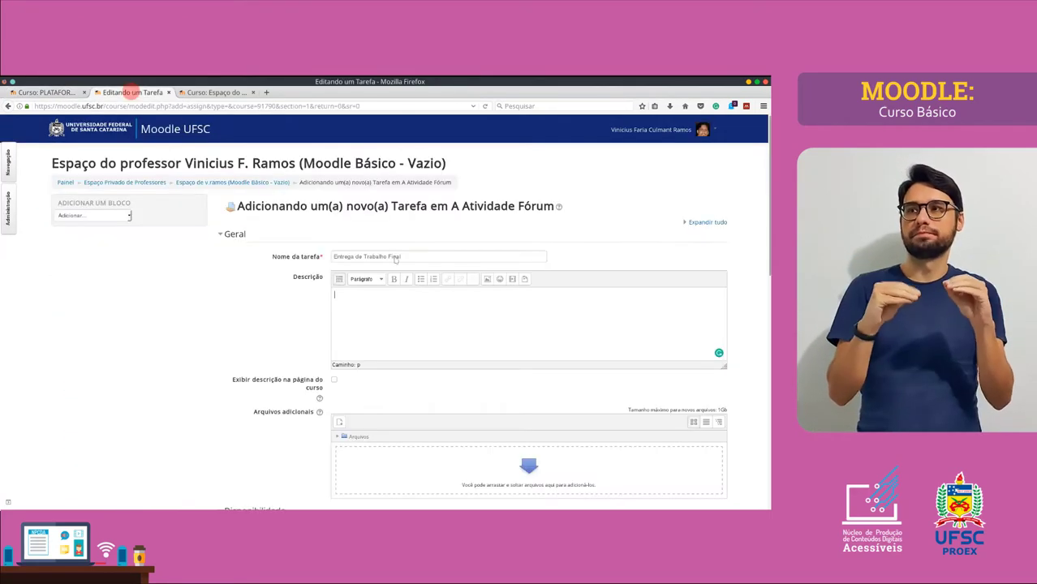
key(ctrl+v)
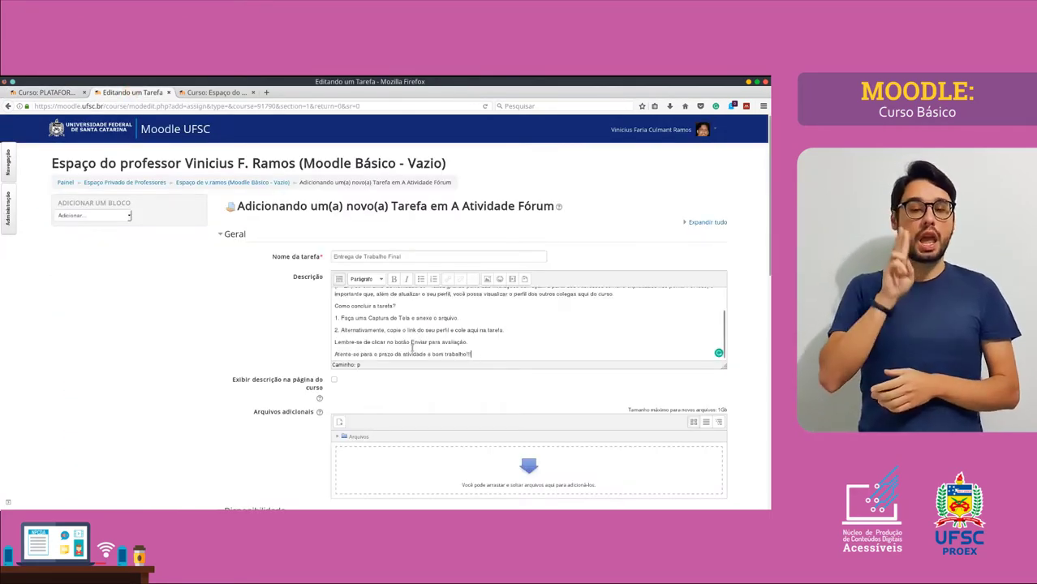
click(334, 381)
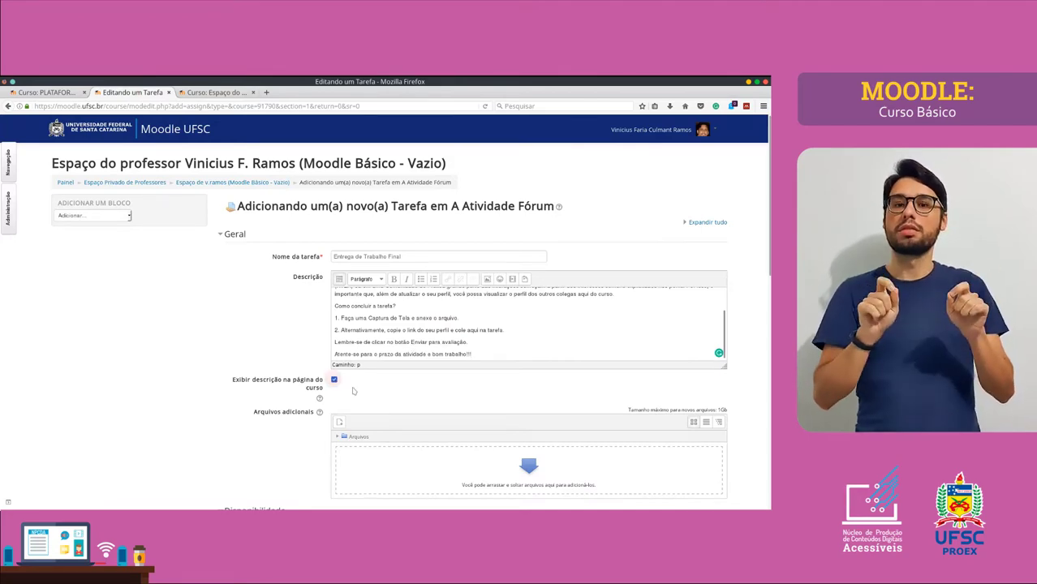
Rename the task as "Entrega de uma lista de Exercícios".
scroll(308, 381, down, 3)
scroll(273, 380, down, 2)
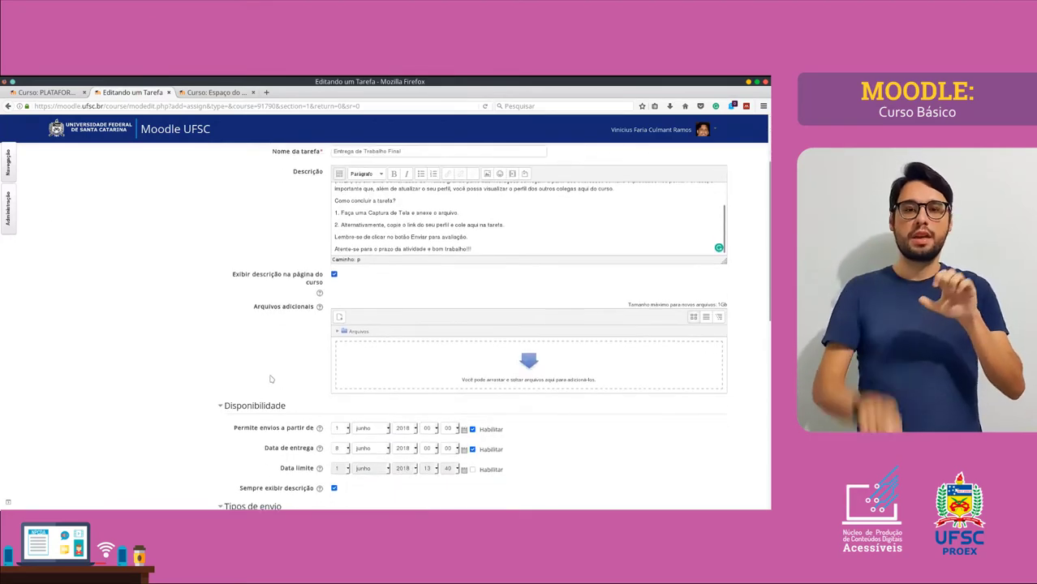
scroll(332, 217, up, 3)
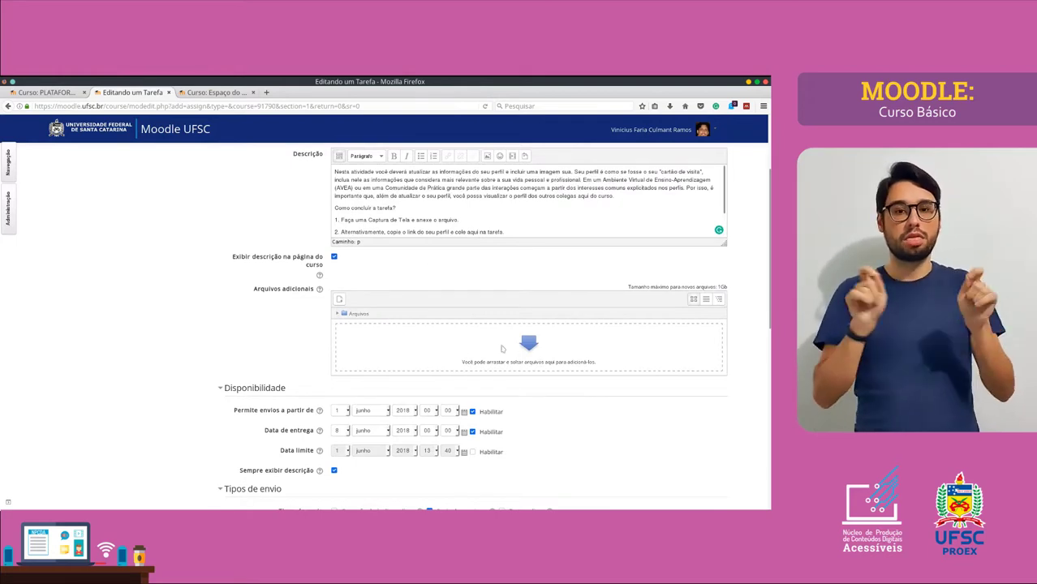
scroll(378, 294, up, 2)
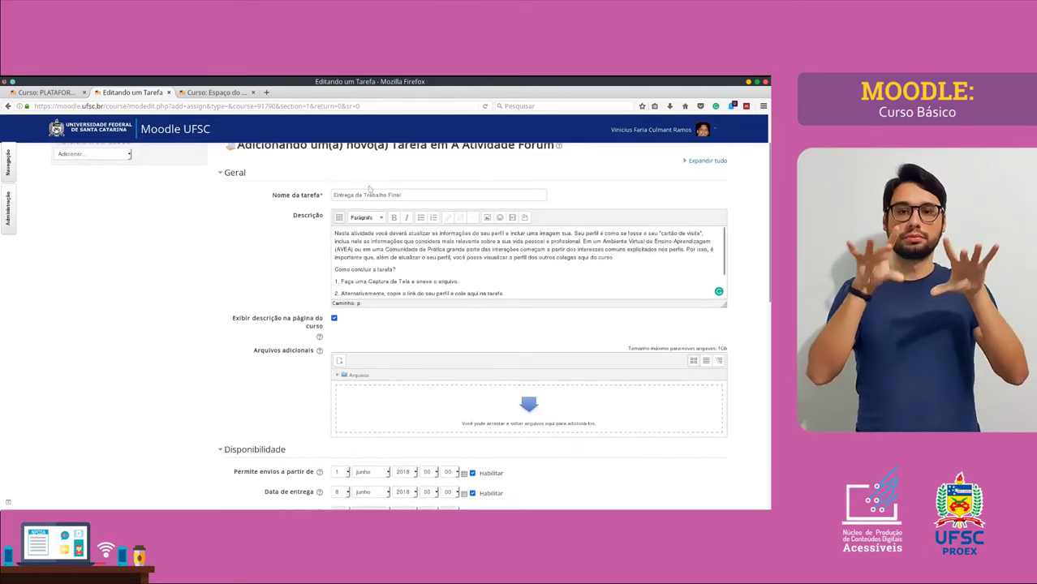
drag(407, 195, 359, 195)
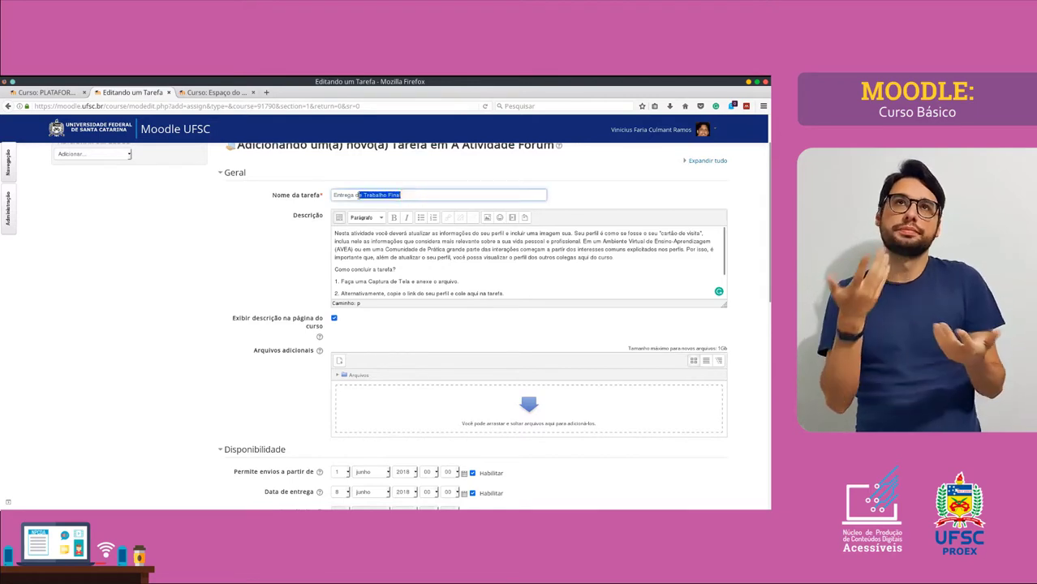
text(e u)
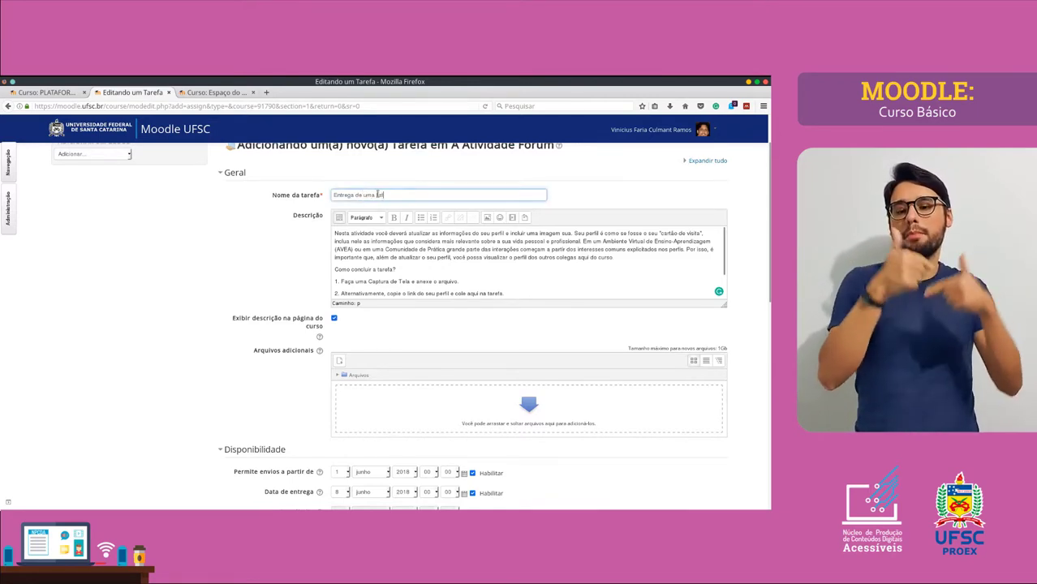
text(ma Lista de Exercícios)
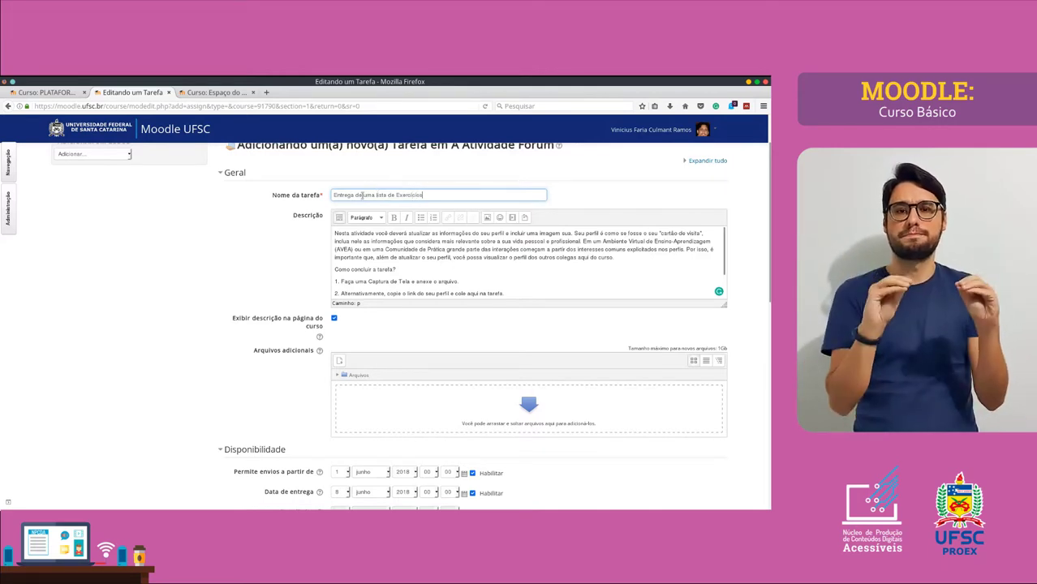
click(270, 240)
Attach the "Gabarito Avaliação I" PDF from the recent files to the task's additional files.
scroll(365, 276, down, 2)
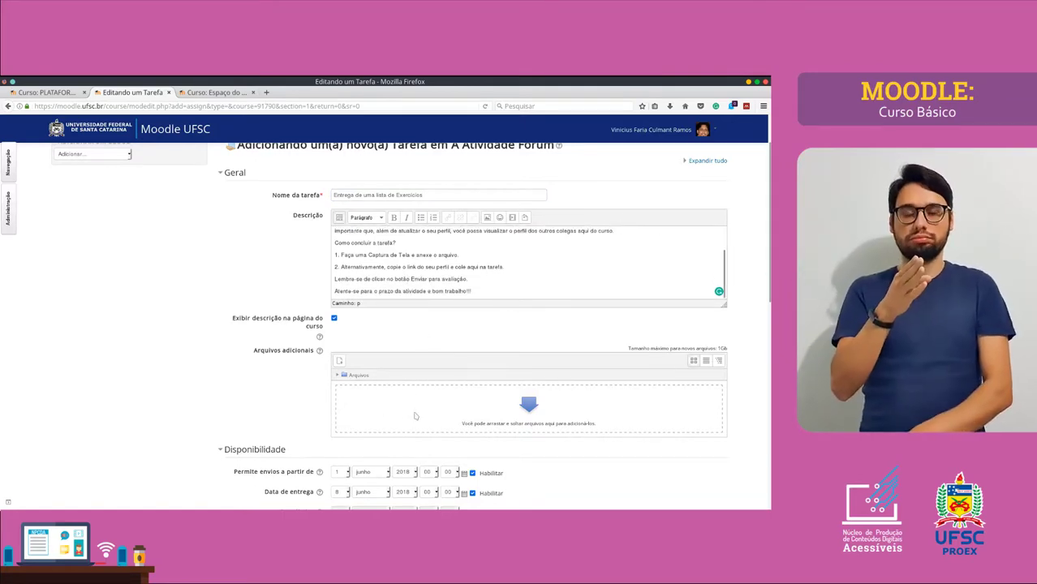
scroll(407, 404, down, 1)
scroll(408, 404, down, 2)
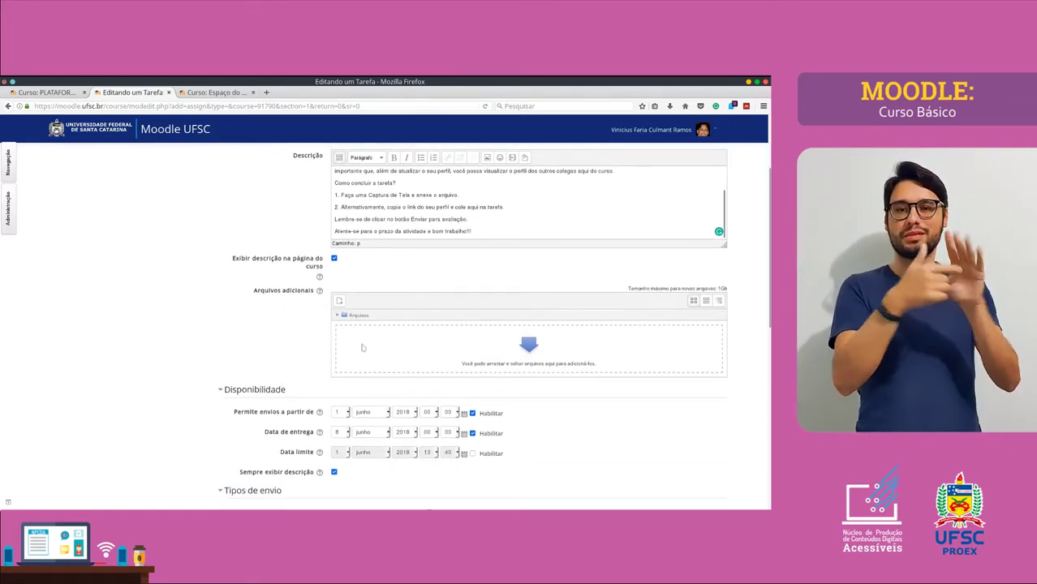
click(339, 300)
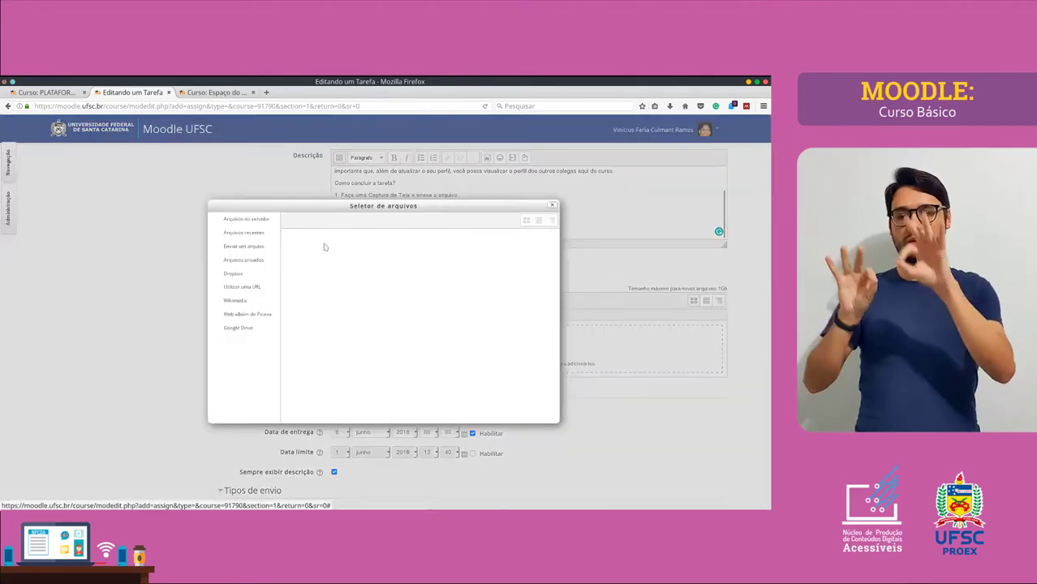
click(244, 220)
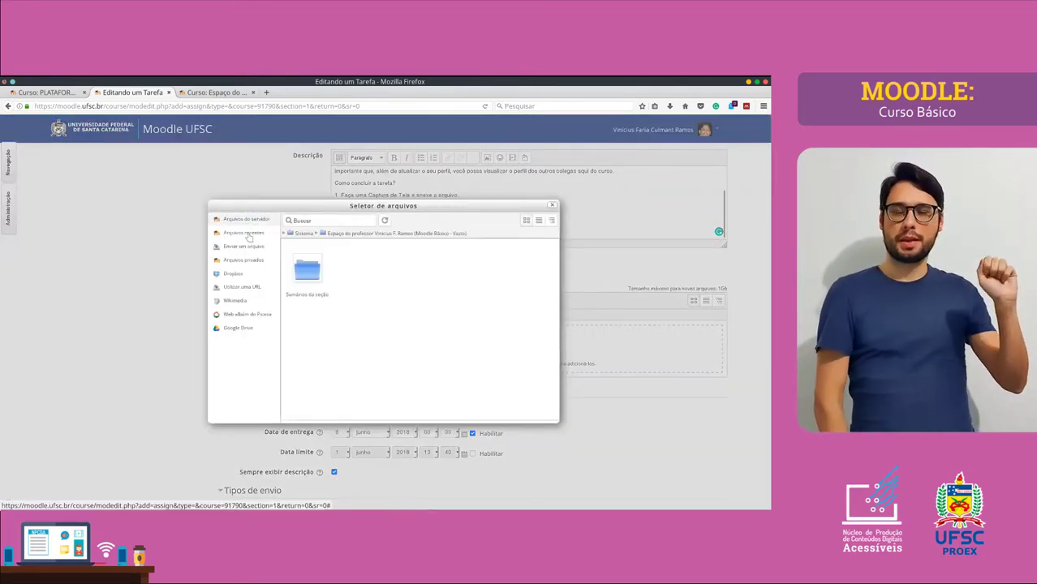
click(247, 233)
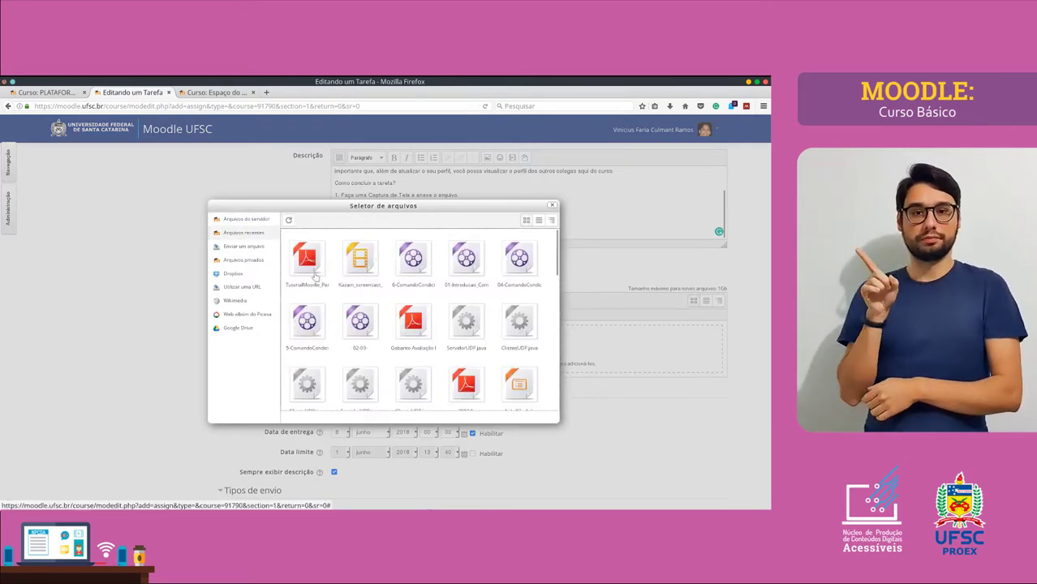
click(409, 339)
click(400, 288)
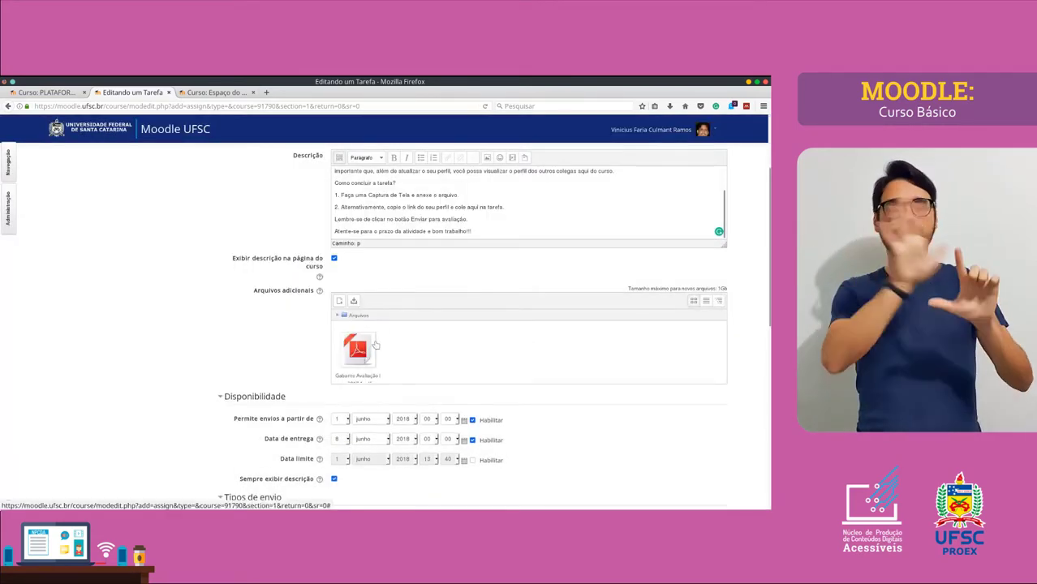
Review the task's general settings, including its description text, attached file and availability dates.
scroll(375, 345, up, 2)
scroll(397, 279, down, 2)
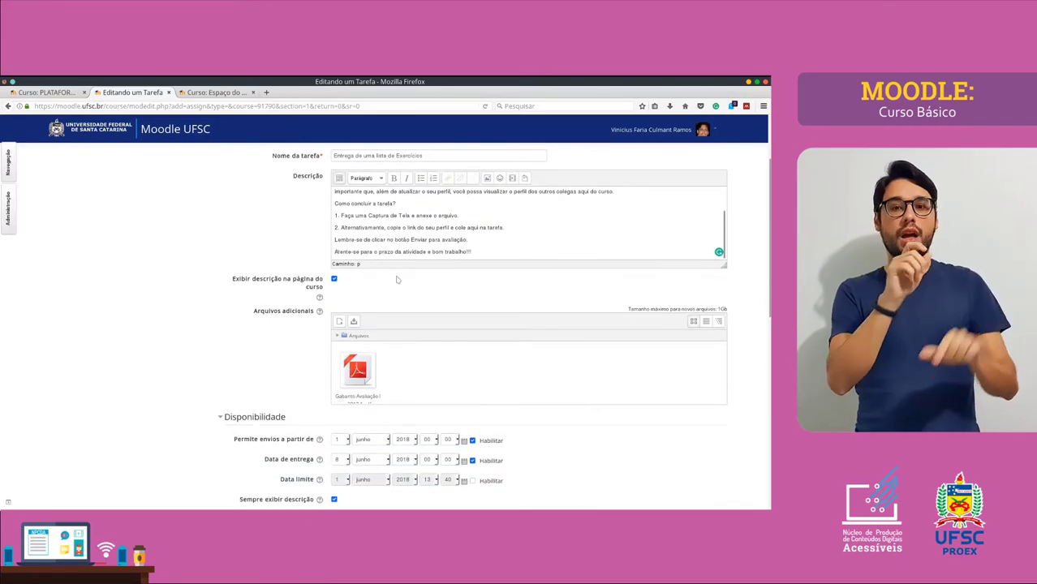
scroll(398, 279, down, 2)
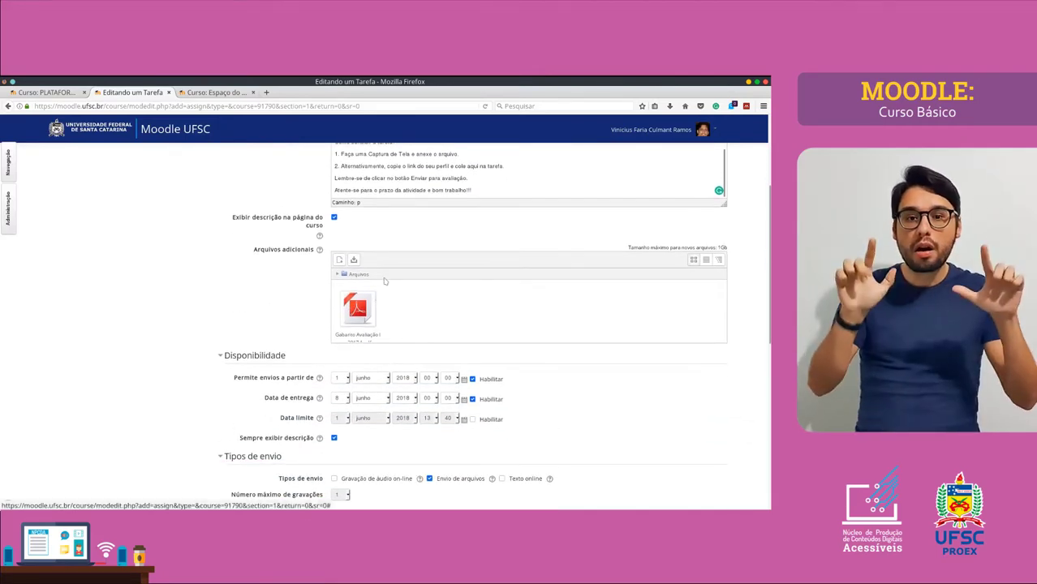
scroll(384, 281, up, 3)
scroll(353, 341, down, 1)
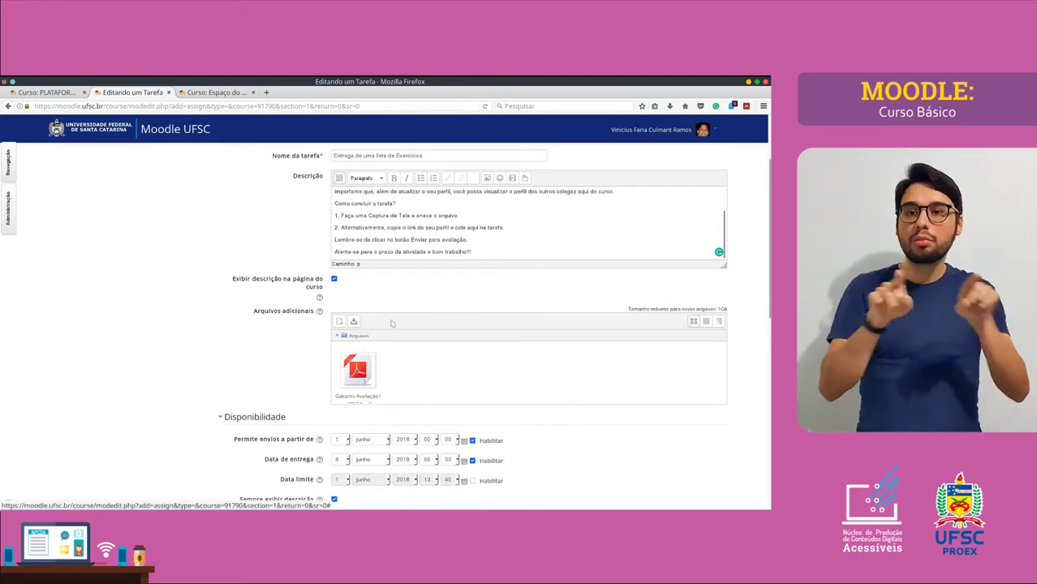
scroll(384, 284, up, 1)
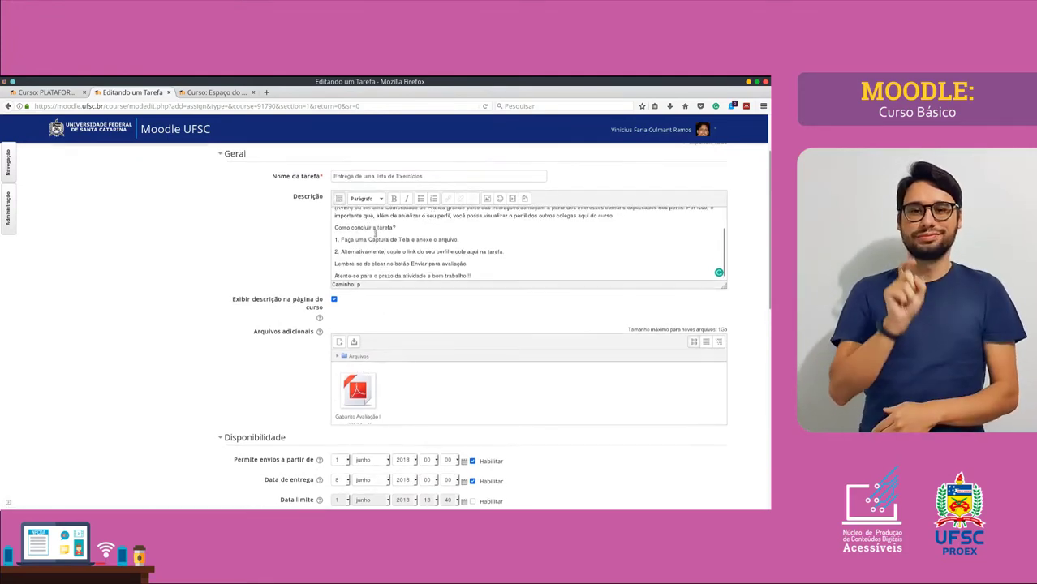
scroll(375, 232, up, 2)
scroll(375, 232, down, 2)
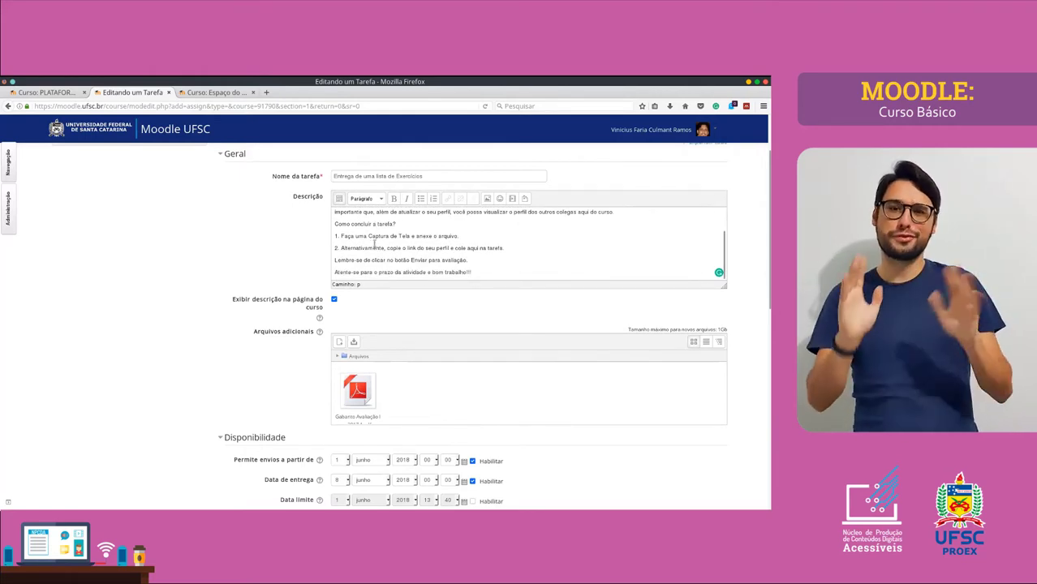
scroll(375, 243, up, 3)
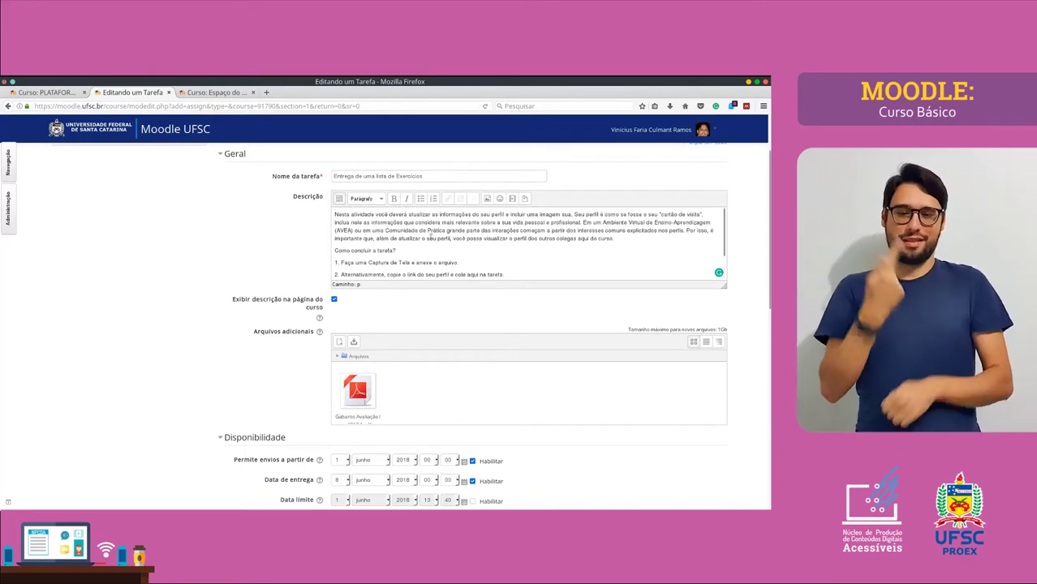
scroll(408, 232, down, 1)
scroll(409, 233, down, 1)
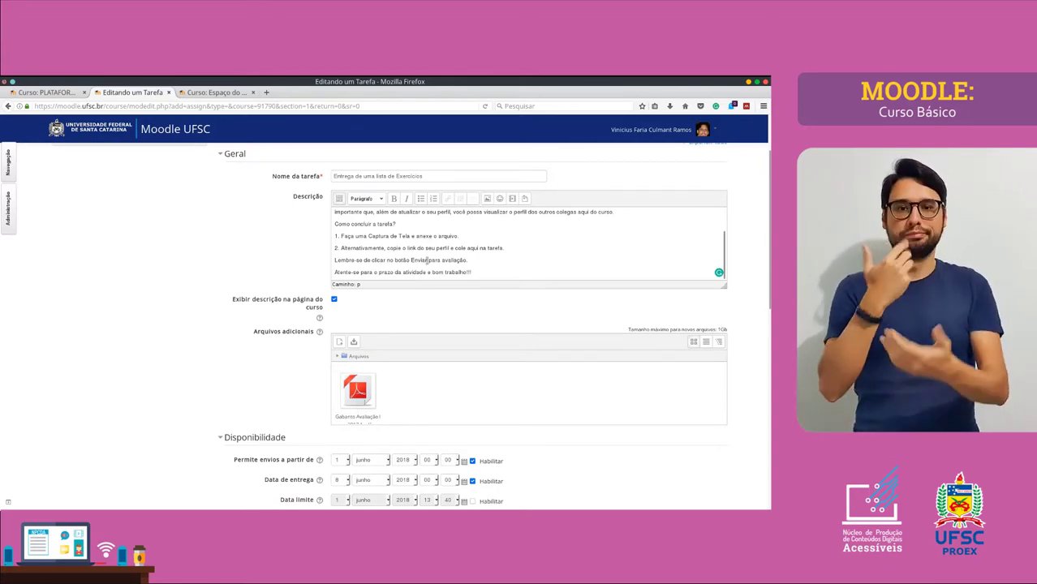
Edit the reminder line in the task description to read "Lembre-se de clicar no botão Enviar tarefa em definitivo.".
scroll(417, 237, up, 5)
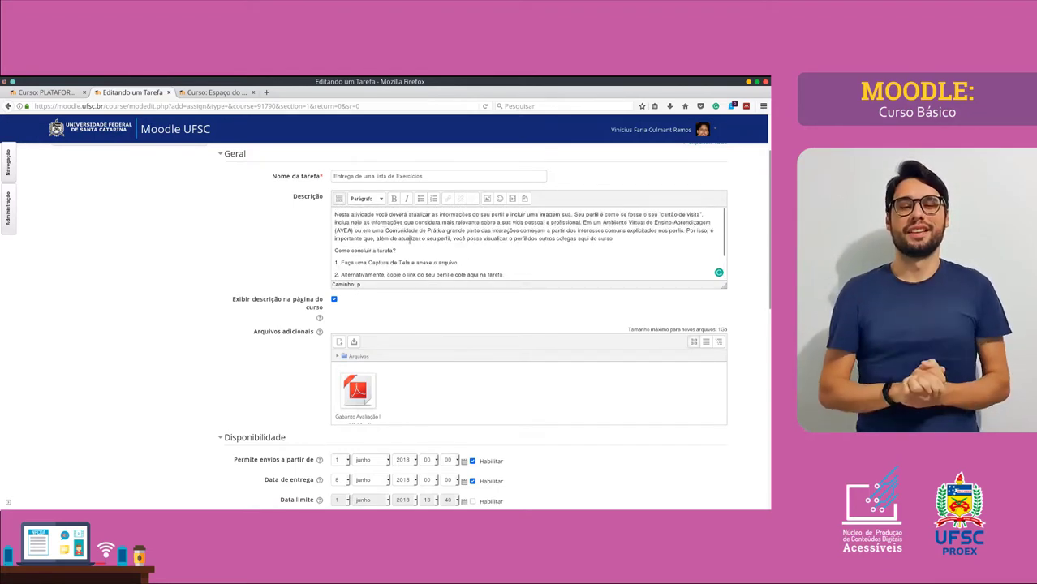
scroll(455, 250, down, 5)
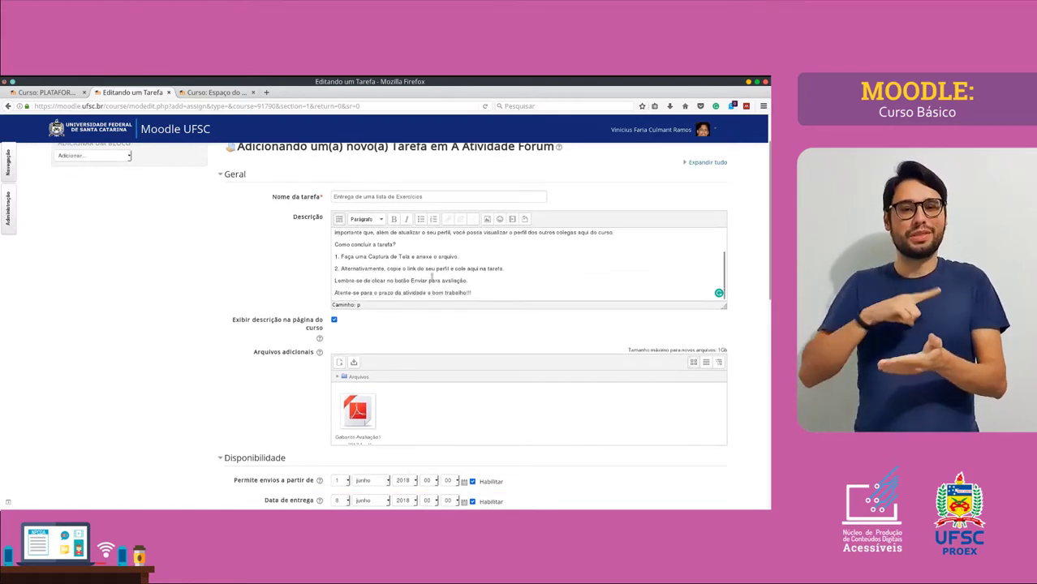
click(427, 279)
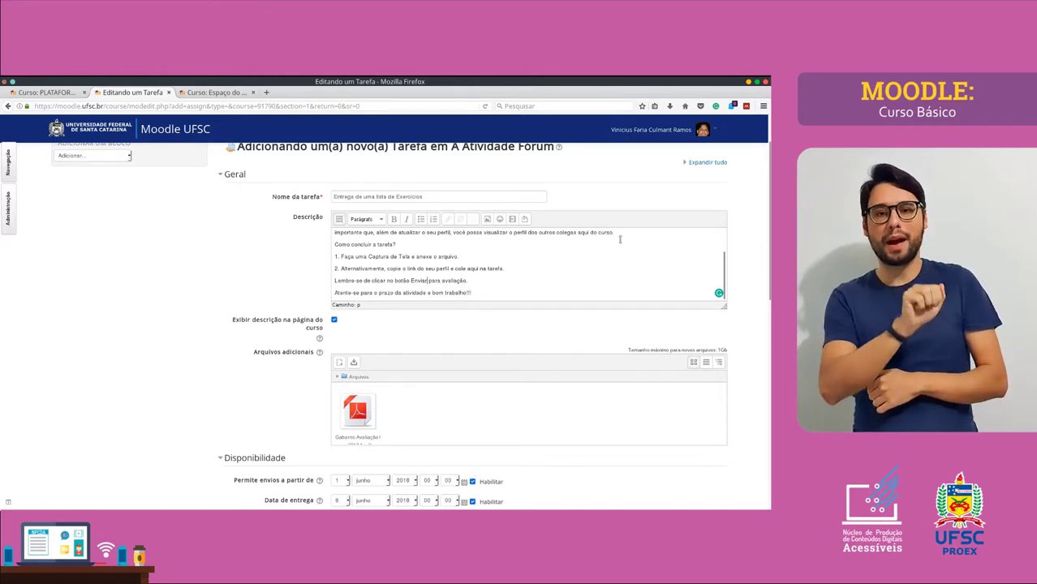
text(tarefa)
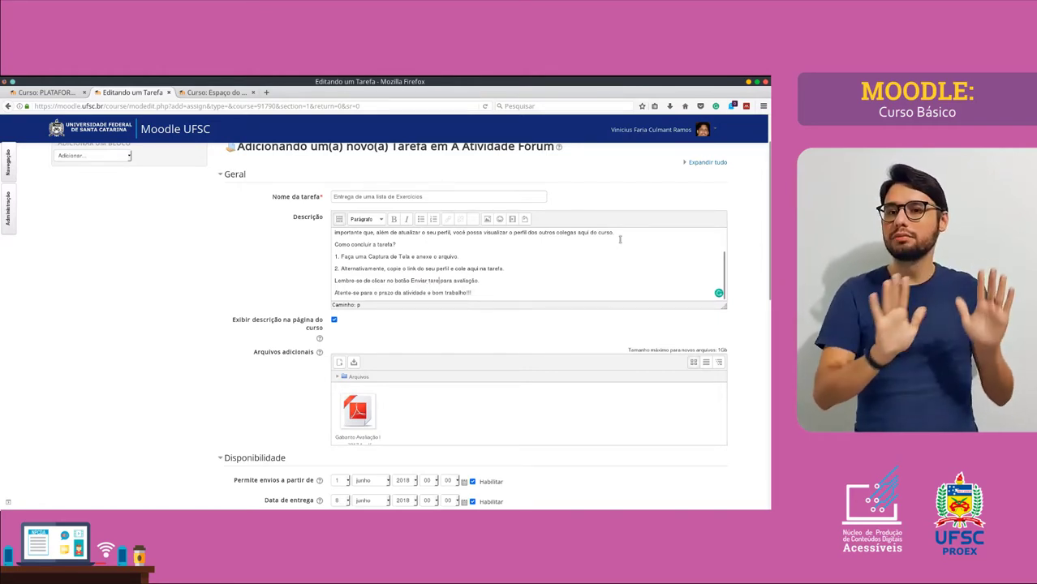
text( em definiti)
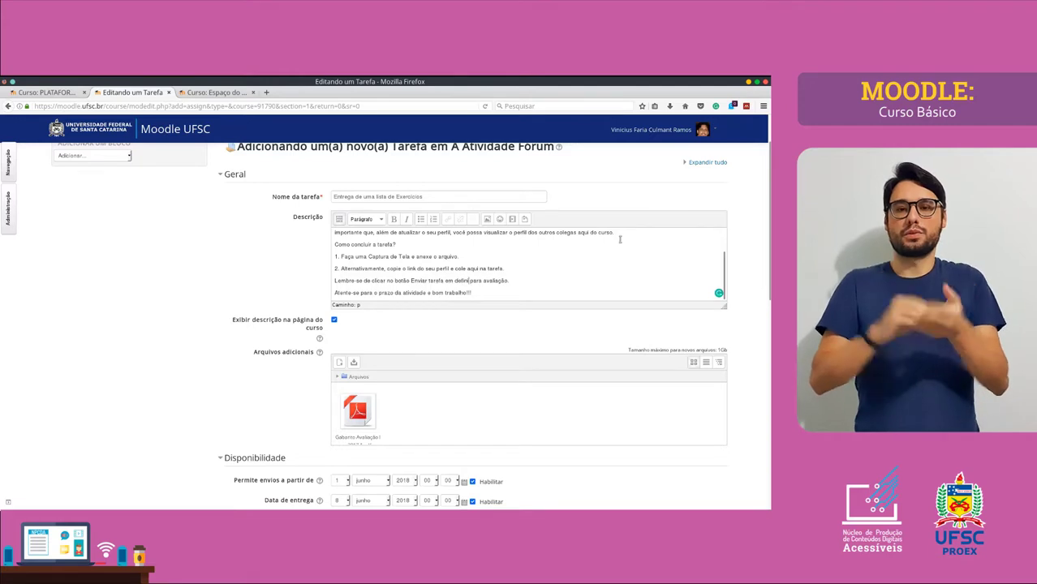
text(vo)
key(shift+End)
key(BackSpace)
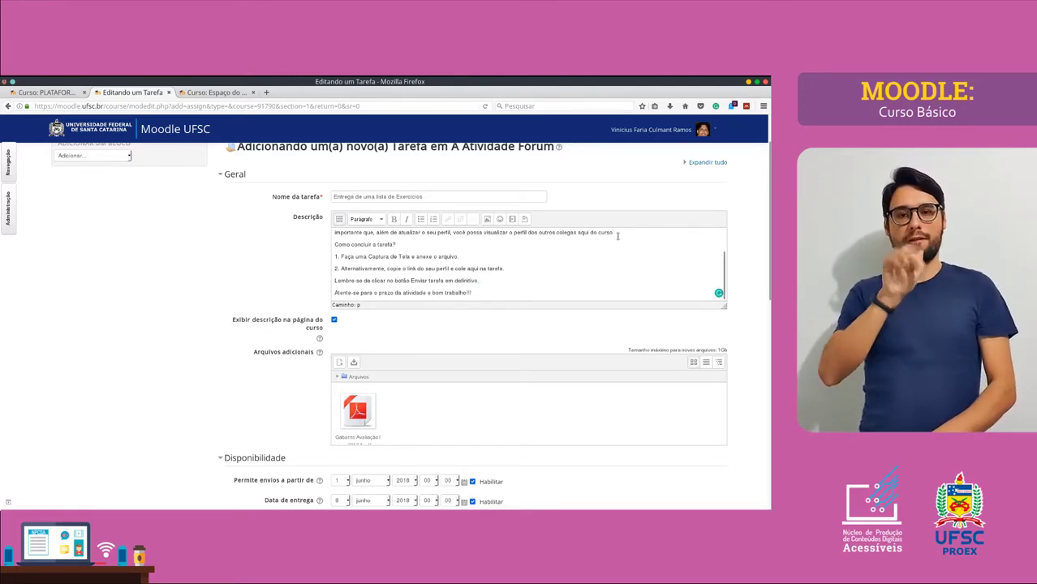
Expand the Tipos de feedback, Configurações de envio and Nota sections and look through the task's settings.
scroll(543, 243, down, 1)
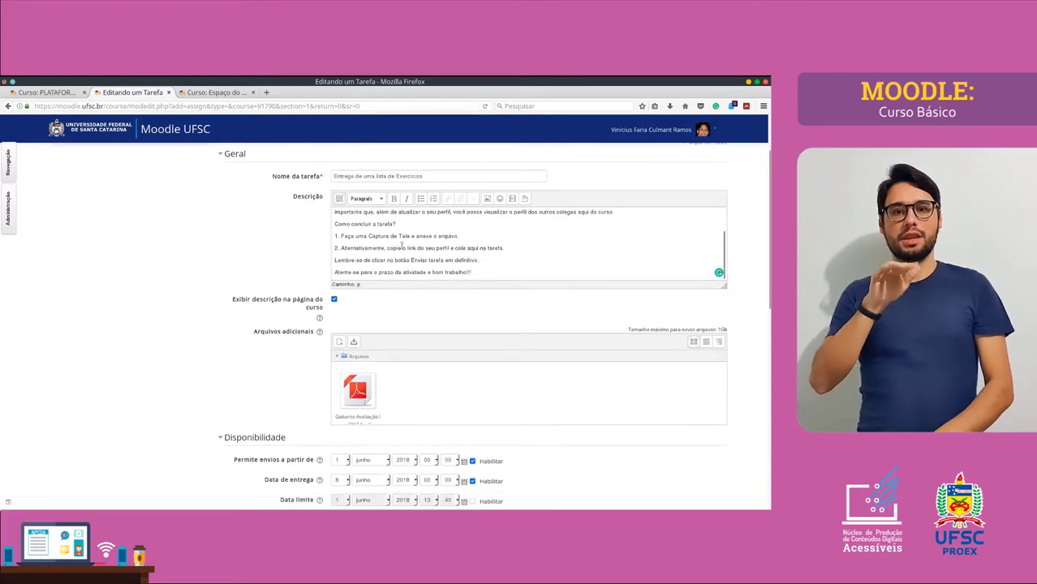
scroll(389, 244, down, 1)
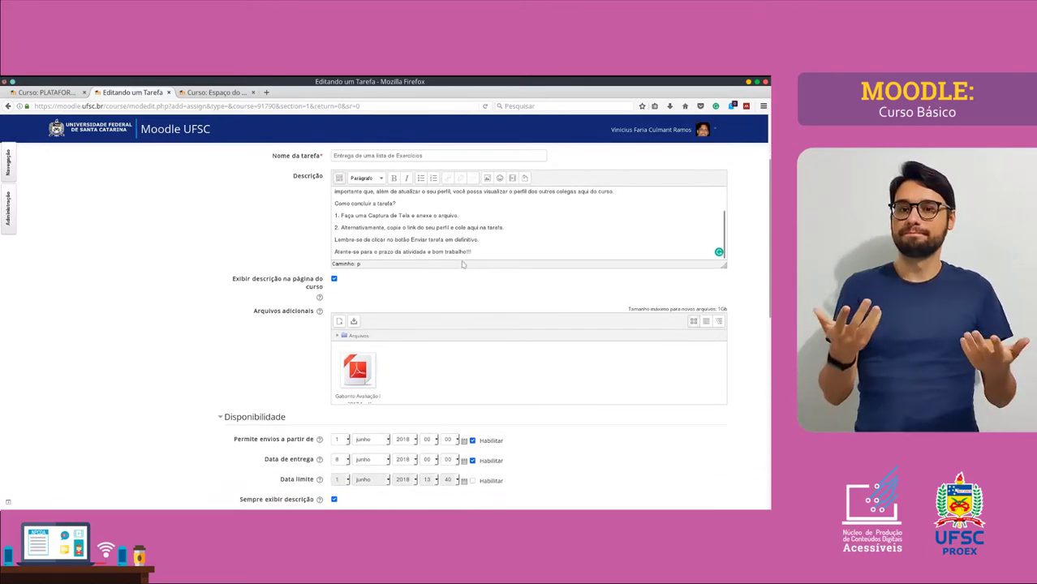
scroll(444, 269, down, 2)
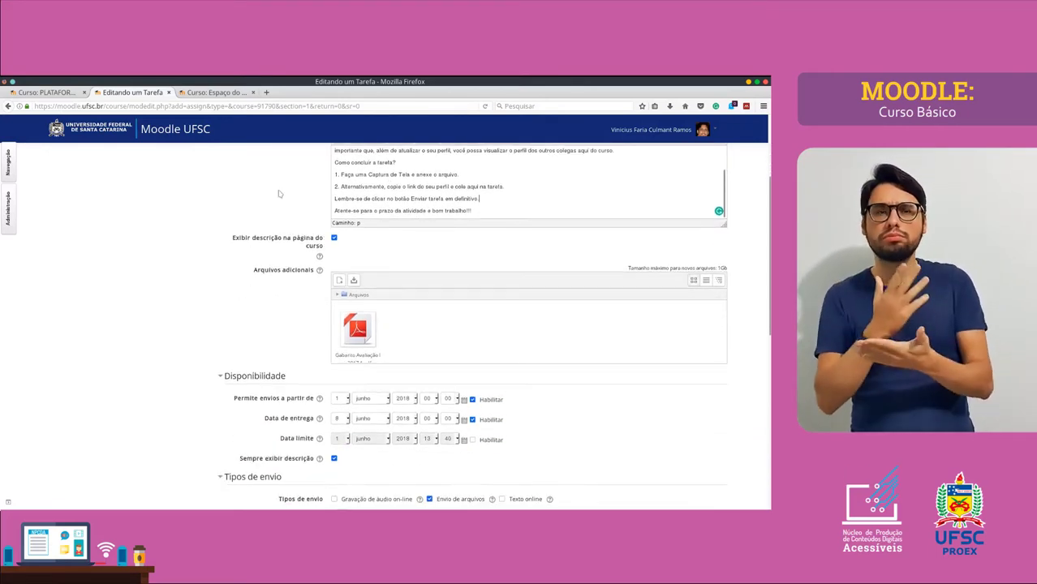
scroll(279, 193, down, 5)
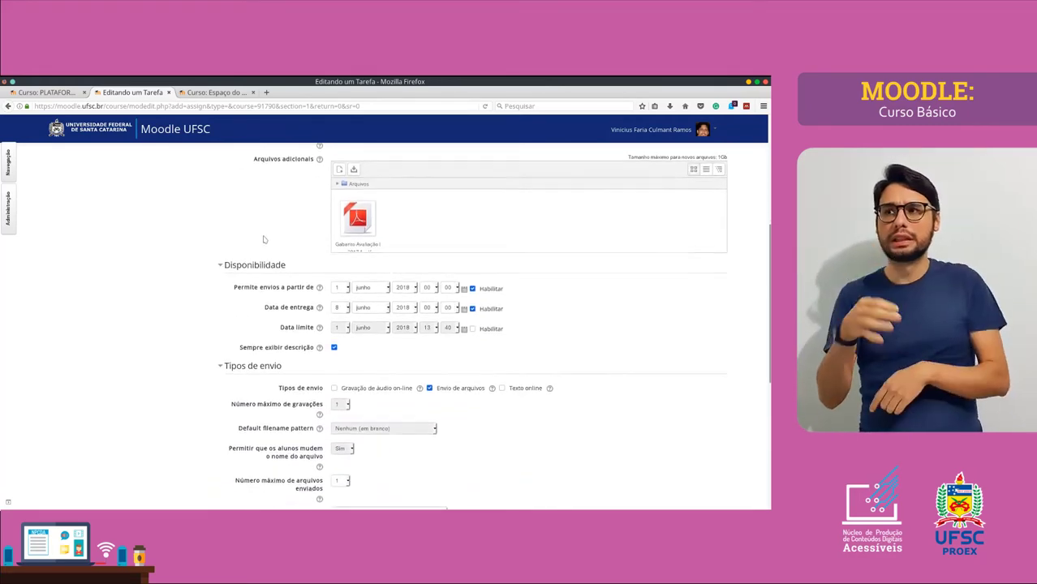
scroll(243, 237, down, 2)
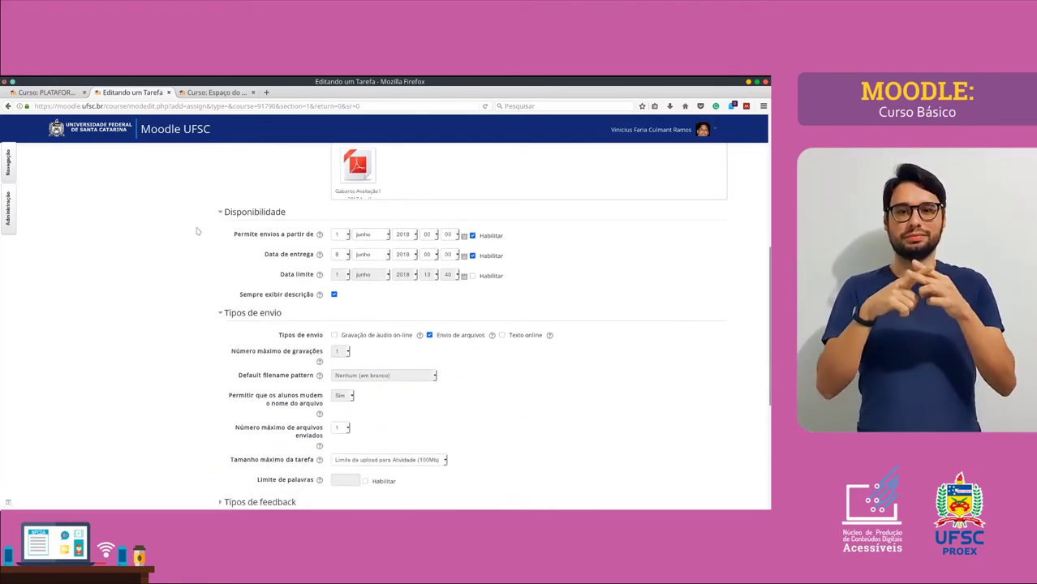
scroll(195, 231, down, 2)
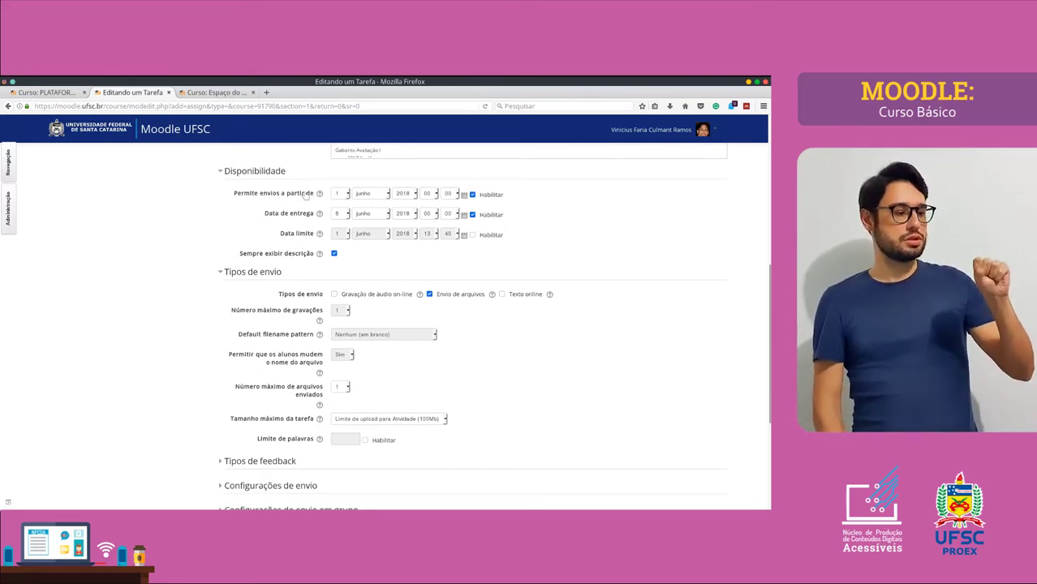
scroll(300, 246, down, 1)
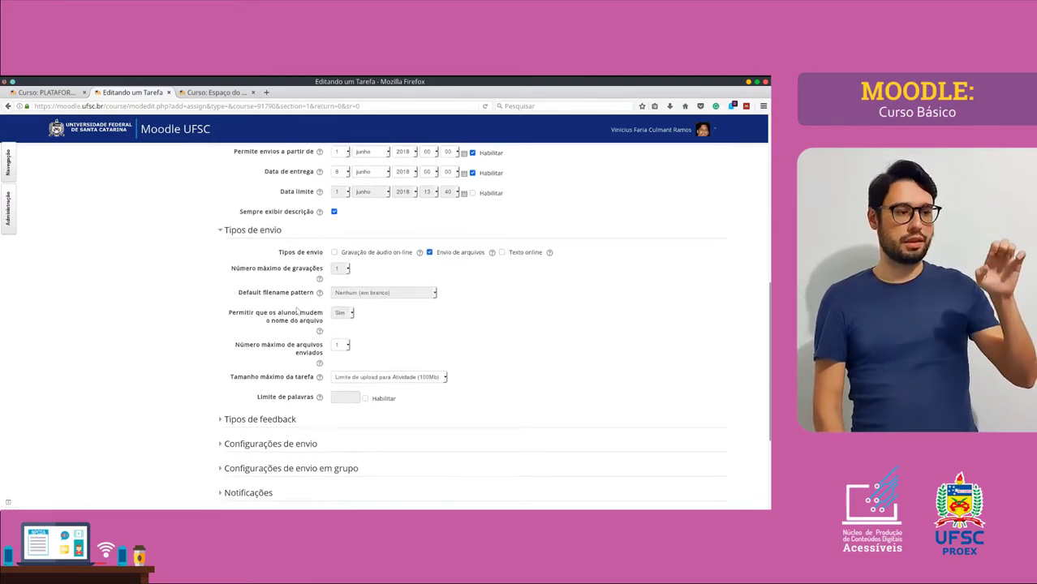
scroll(276, 292, down, 3)
click(282, 318)
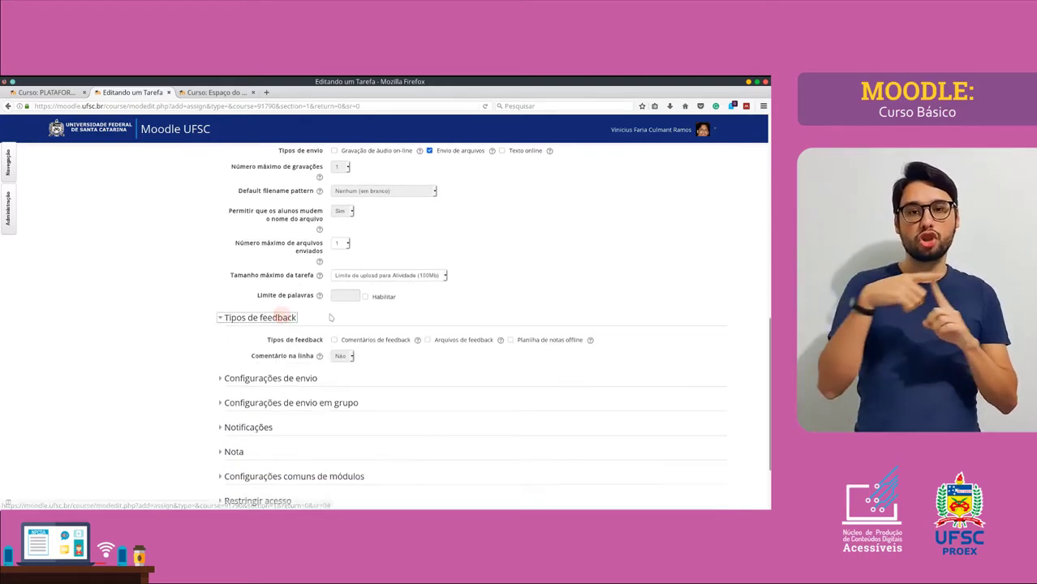
scroll(267, 300, down, 3)
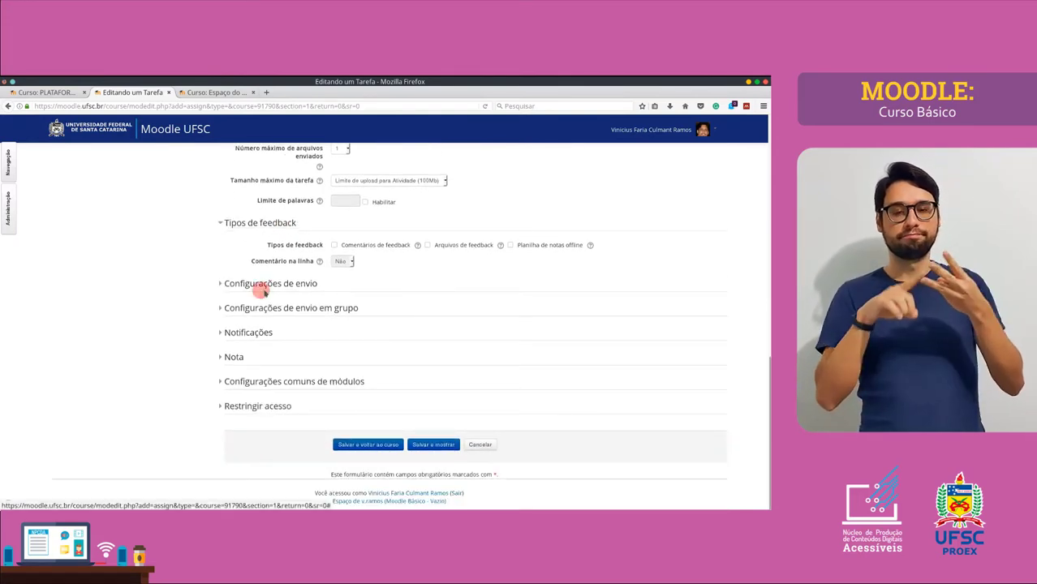
click(260, 284)
scroll(273, 305, down, 3)
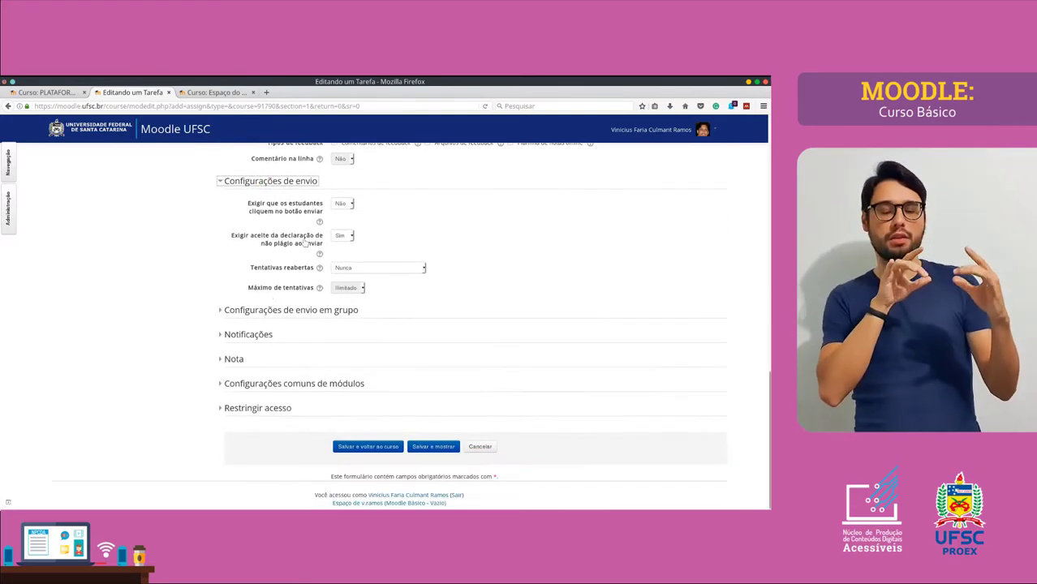
click(232, 362)
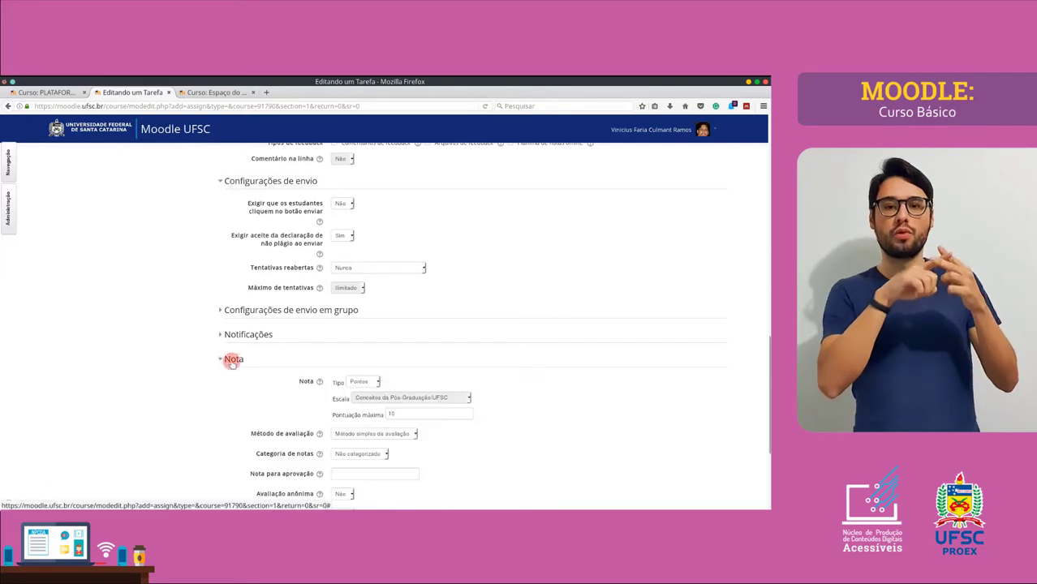
scroll(261, 286, up, 10)
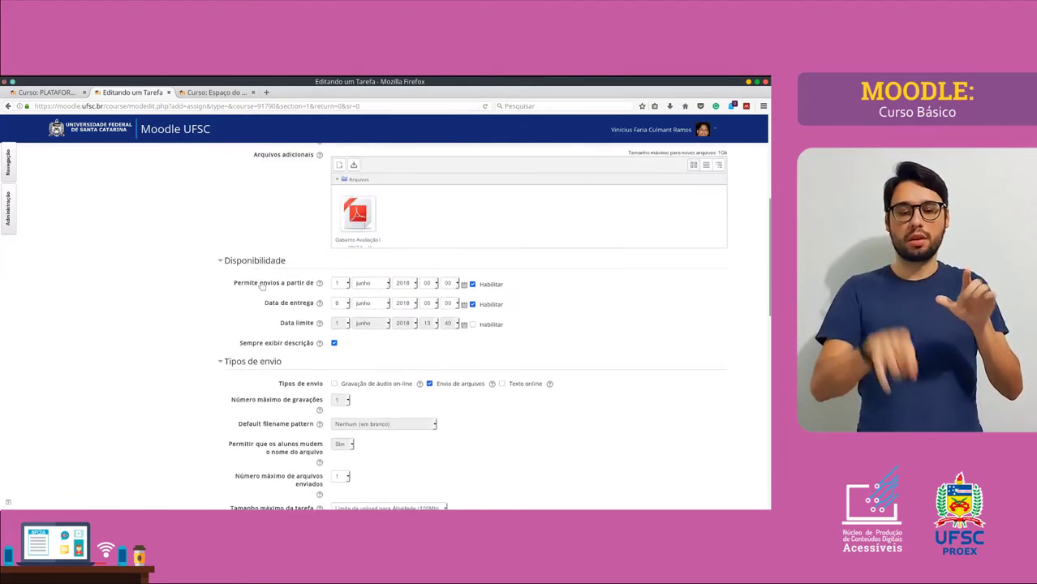
scroll(254, 323, down, 8)
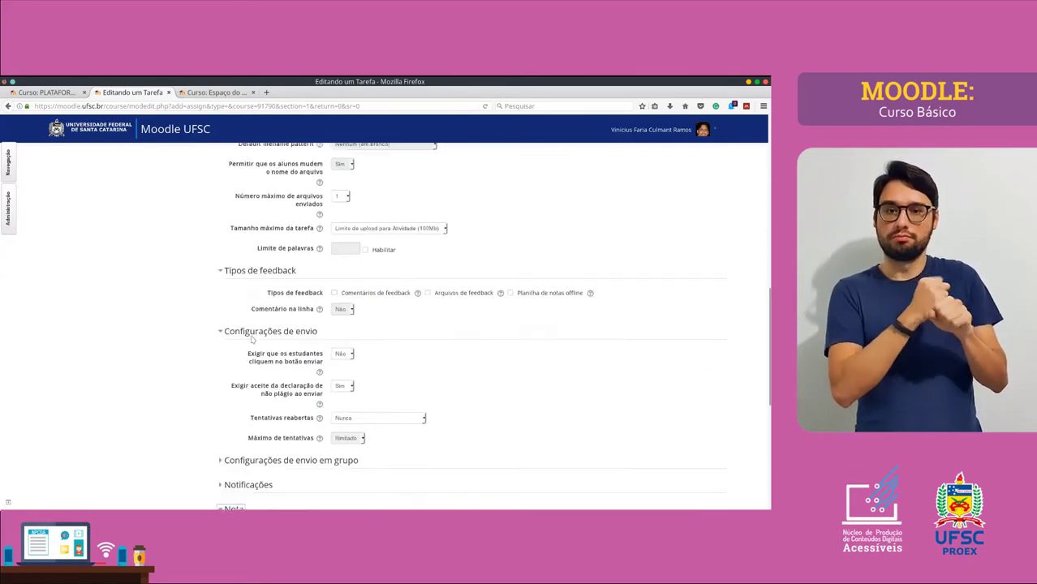
scroll(252, 340, down, 5)
scroll(362, 371, up, 4)
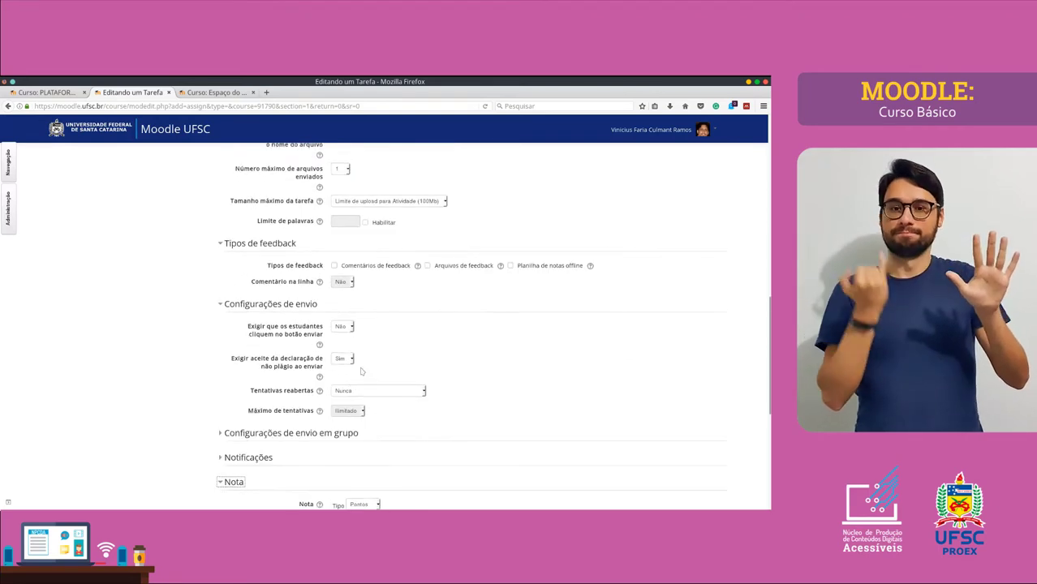
scroll(374, 347, up, 5)
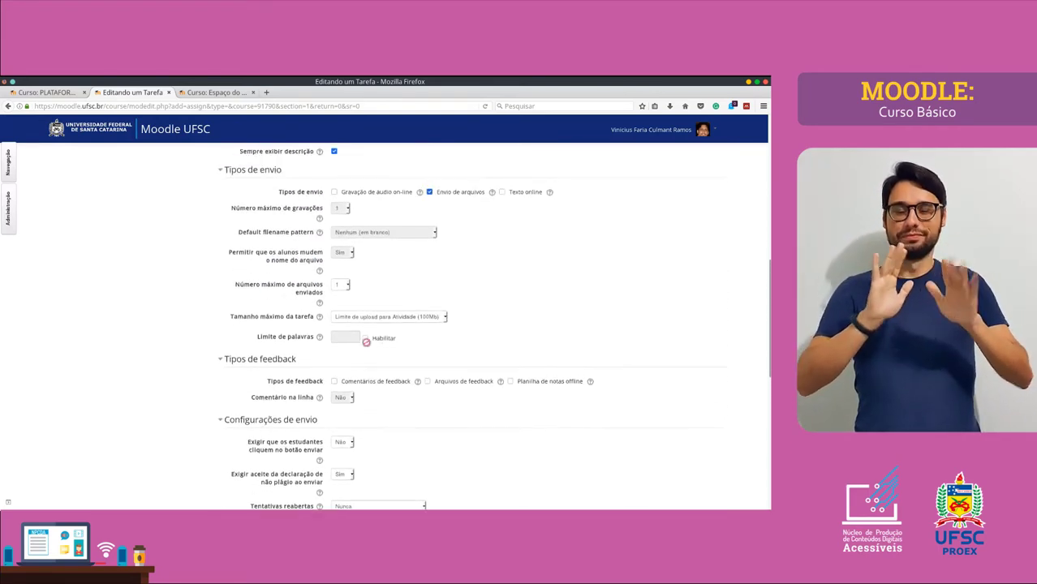
Set the time of the task's due date (Data de entrega) to 23:55.
scroll(377, 339, up, 2)
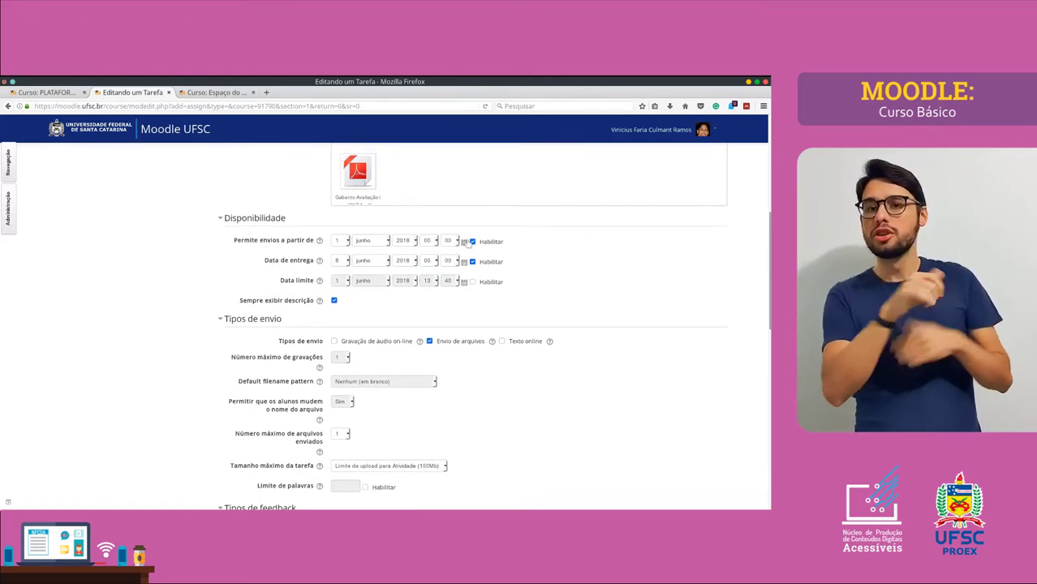
click(429, 261)
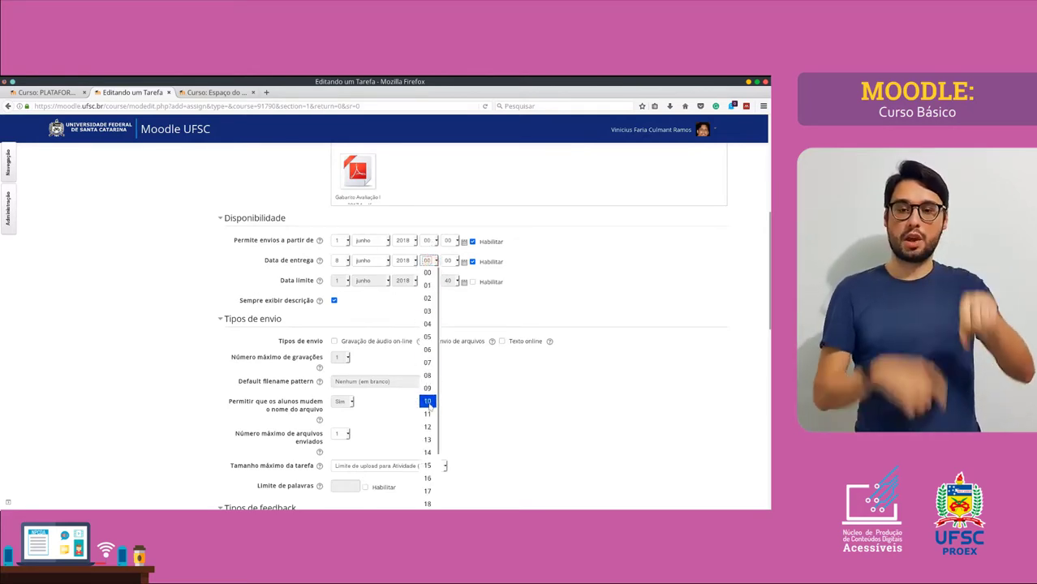
scroll(428, 499, down, 2)
click(427, 504)
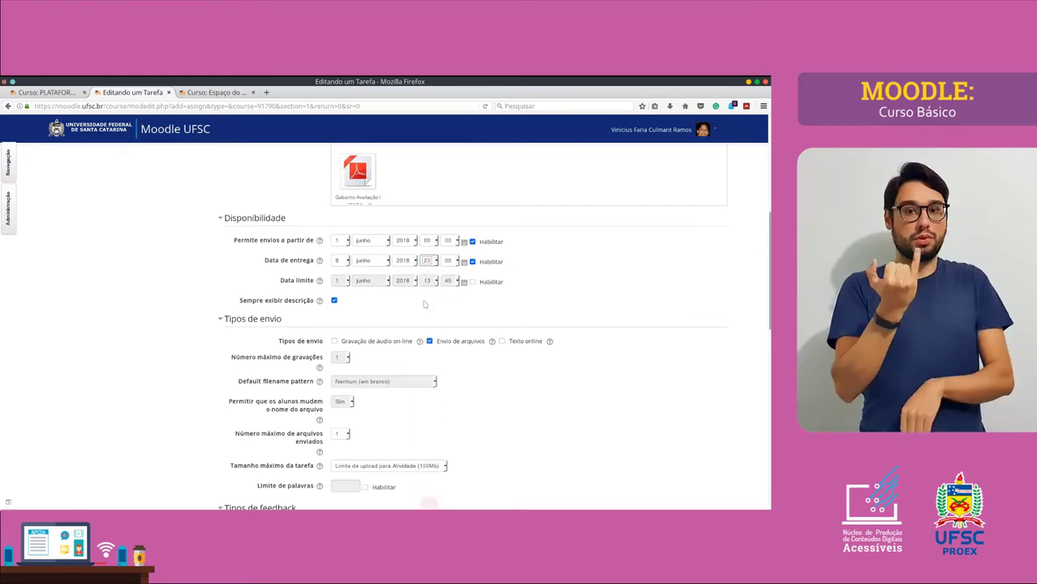
click(447, 260)
click(446, 414)
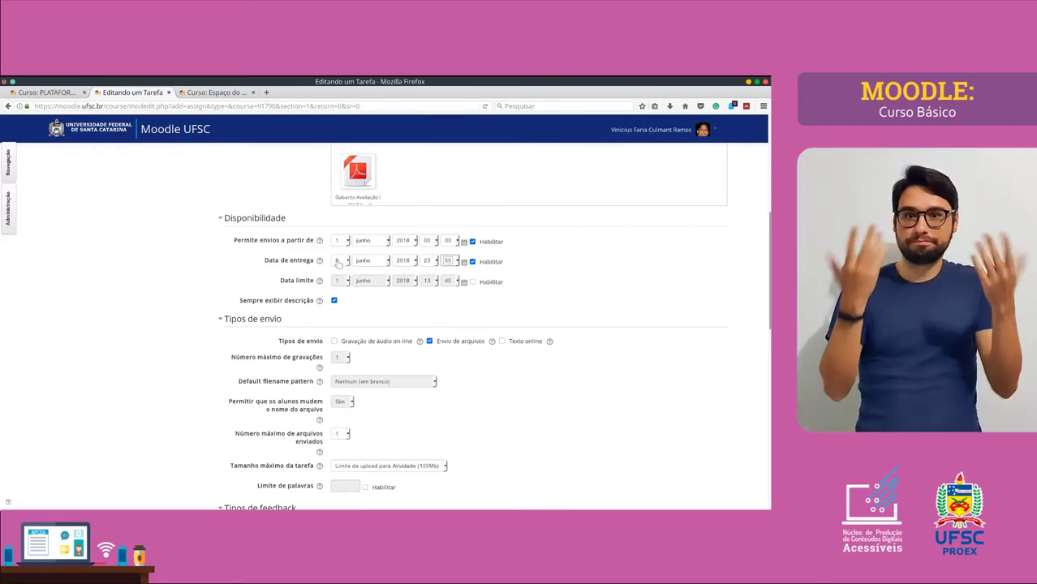
click(532, 301)
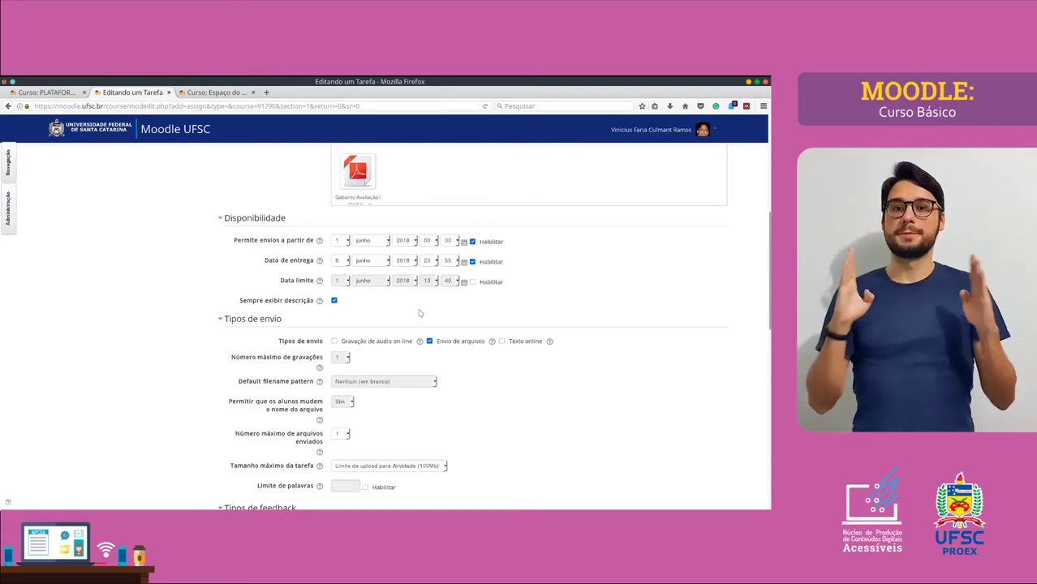
Enable the task's cutoff date (Data limite) and set it to 10 junho at 23:55.
click(472, 281)
click(339, 280)
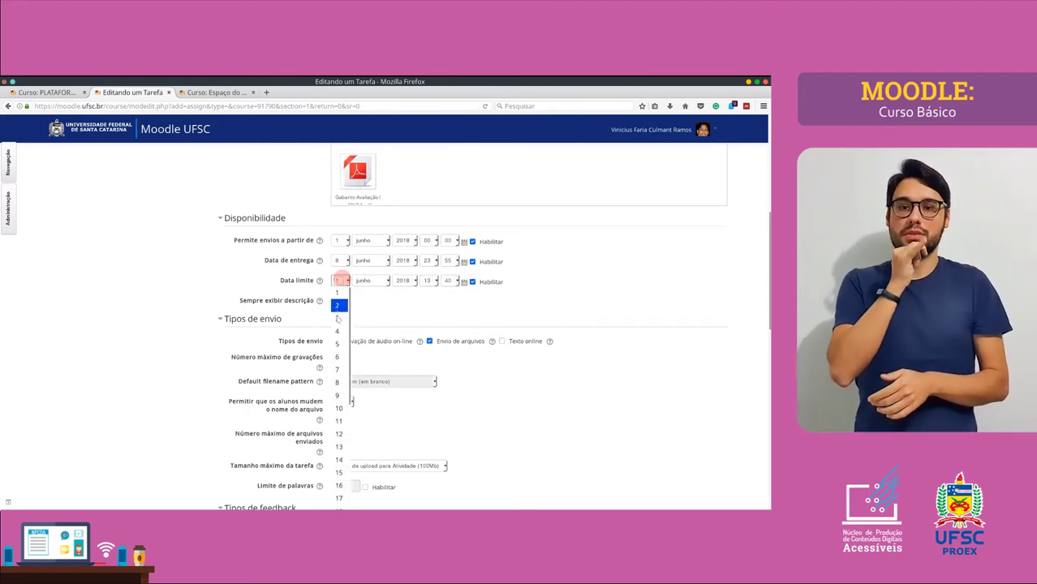
click(338, 381)
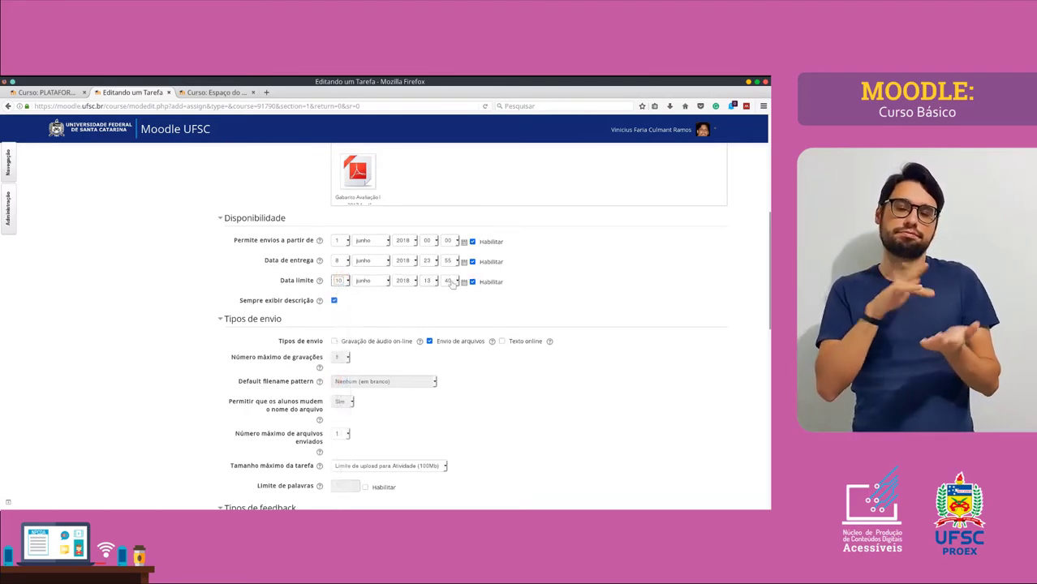
click(426, 279)
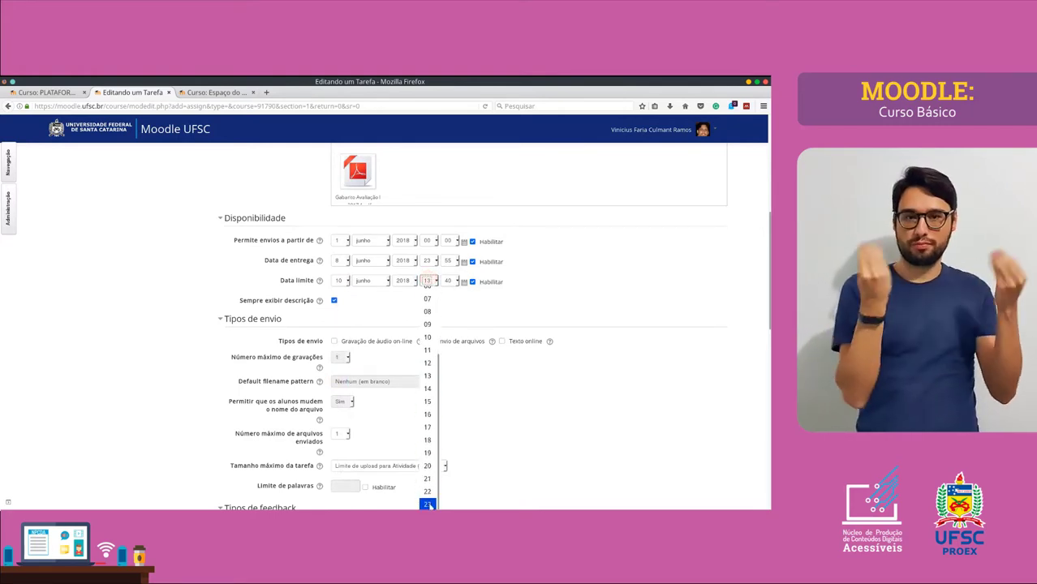
click(426, 516)
click(447, 280)
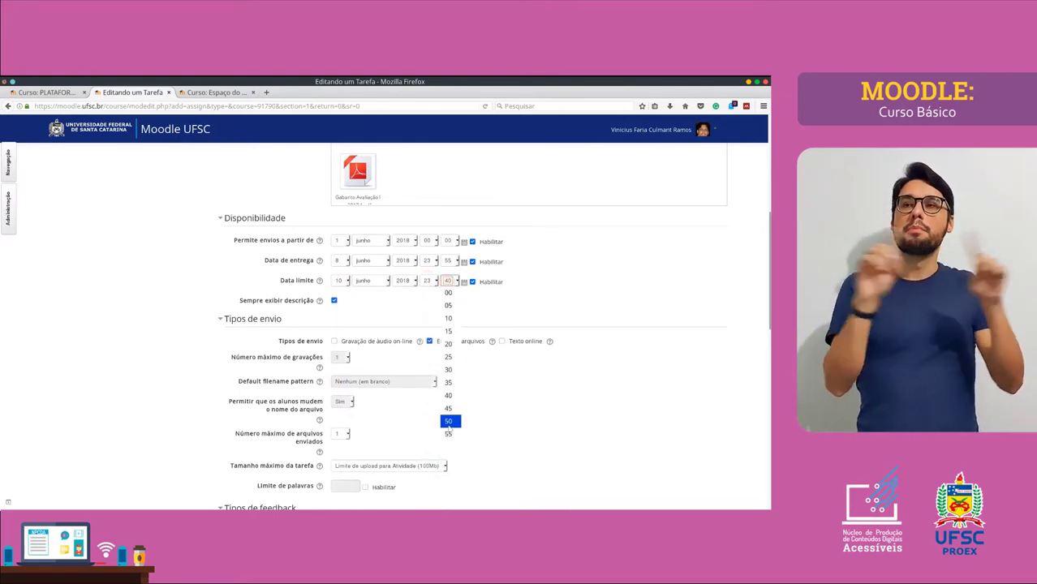
click(447, 434)
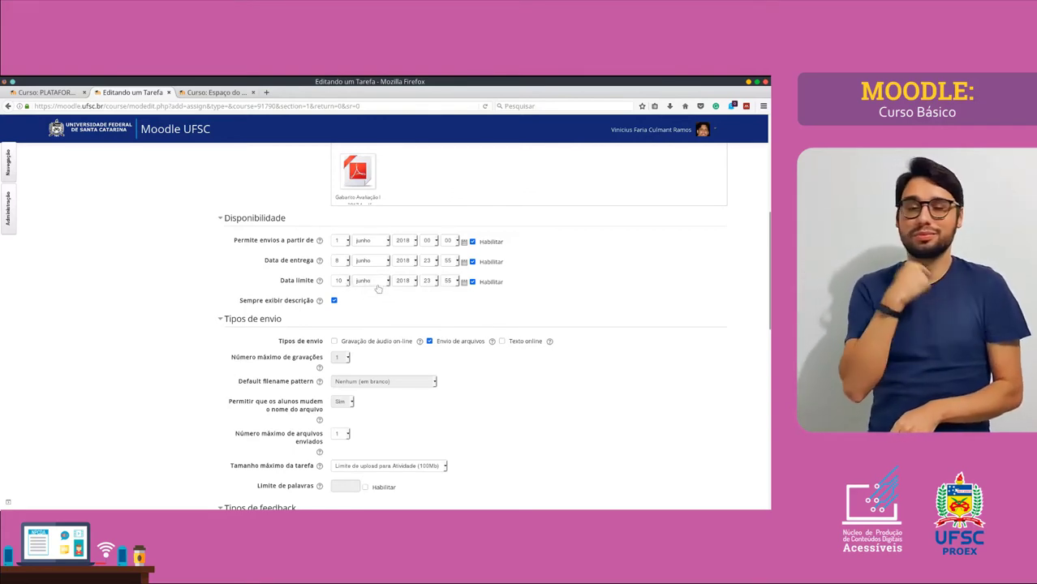
Disable the task's cutoff date (Data limite).
click(473, 281)
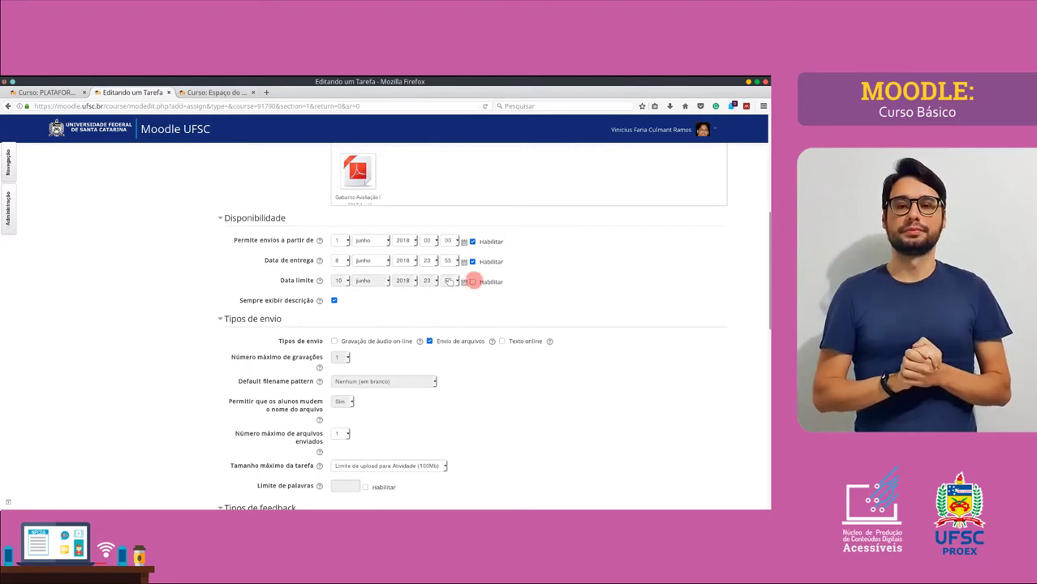
scroll(497, 315, down, 1)
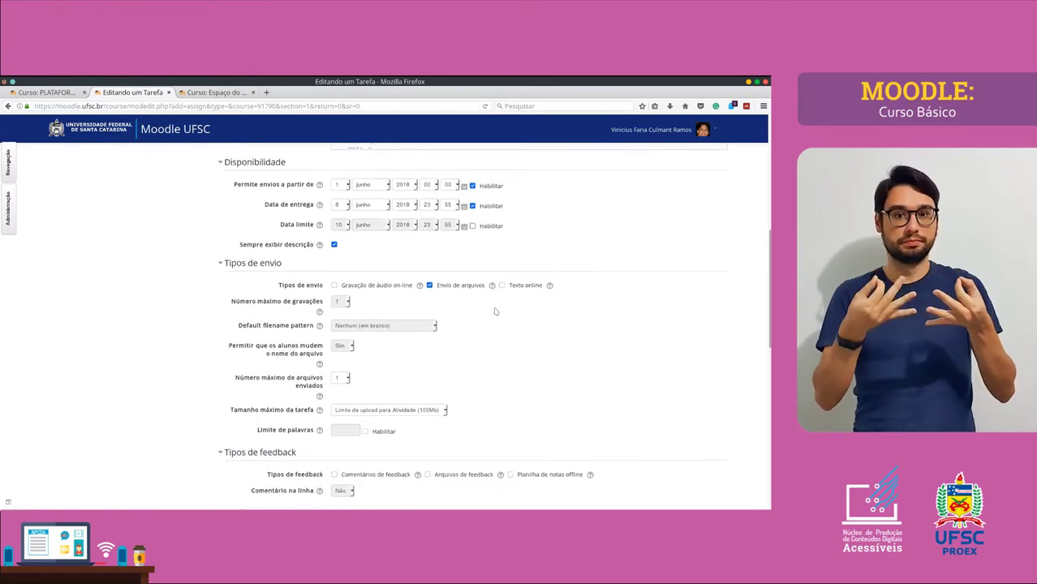
scroll(491, 304, down, 1)
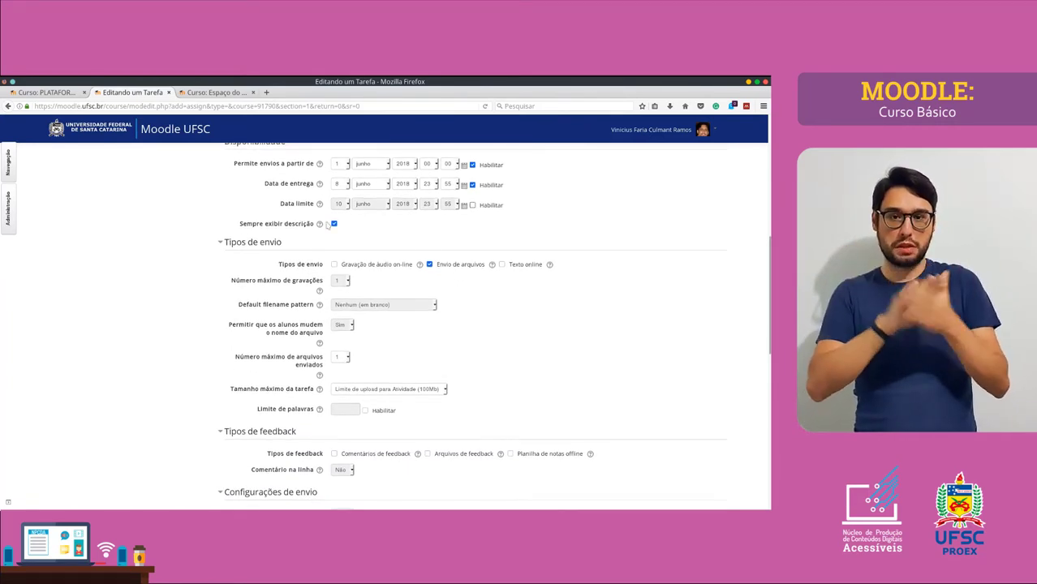
scroll(327, 226, up, 1)
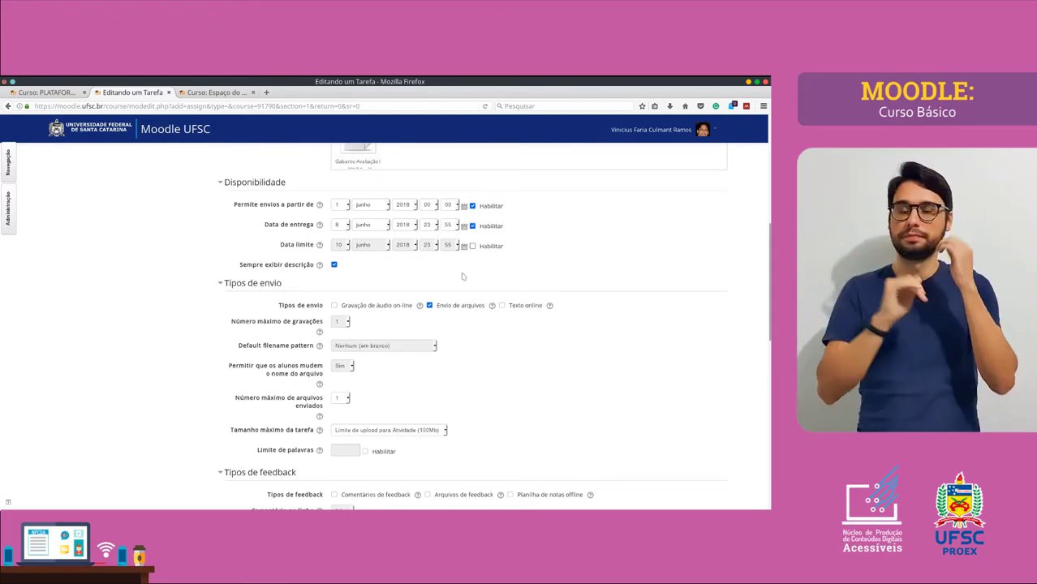
Enable Texto online alongside Envio de arquivos as the task's submission types (Tipos de envio), leaving Gravação de áudio on-line disabled.
scroll(462, 277, down, 2)
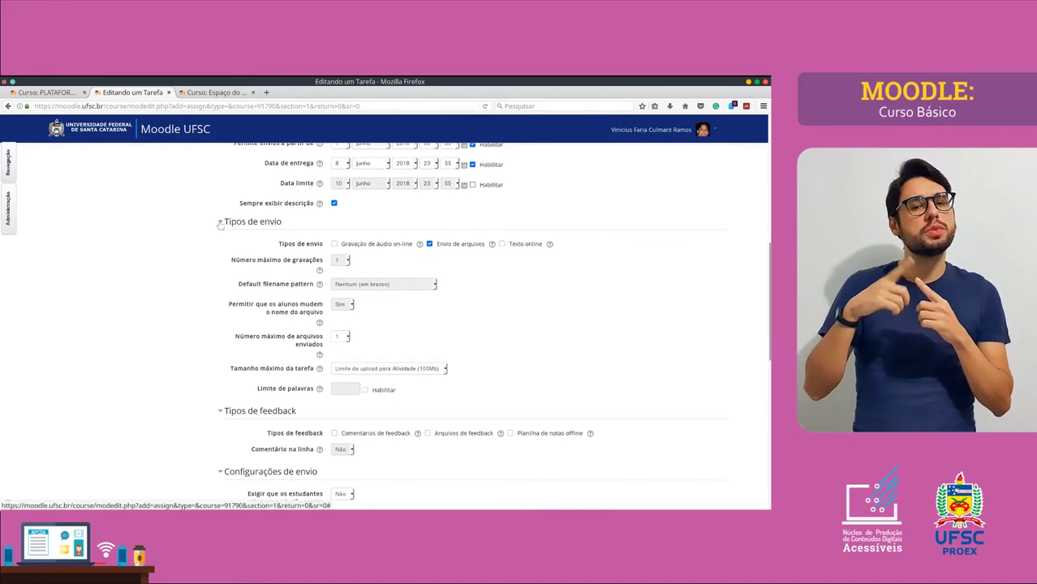
click(334, 244)
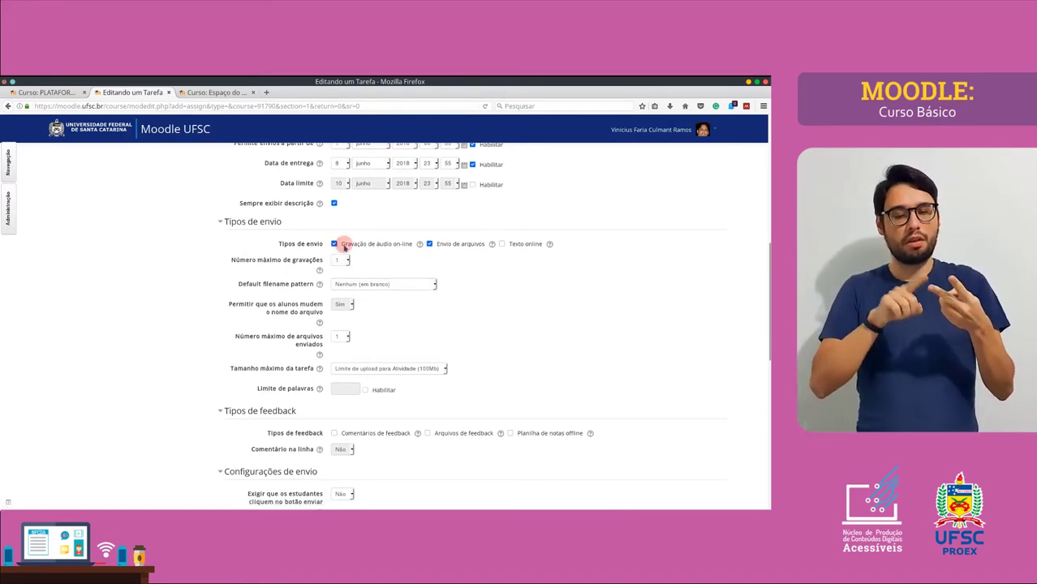
click(444, 247)
click(443, 247)
click(506, 245)
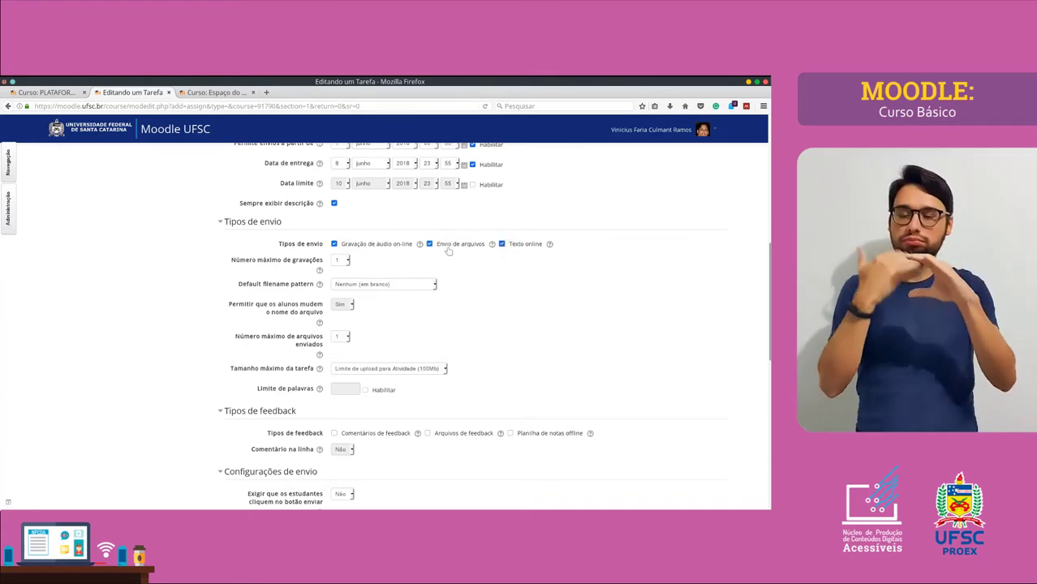
click(377, 244)
click(523, 243)
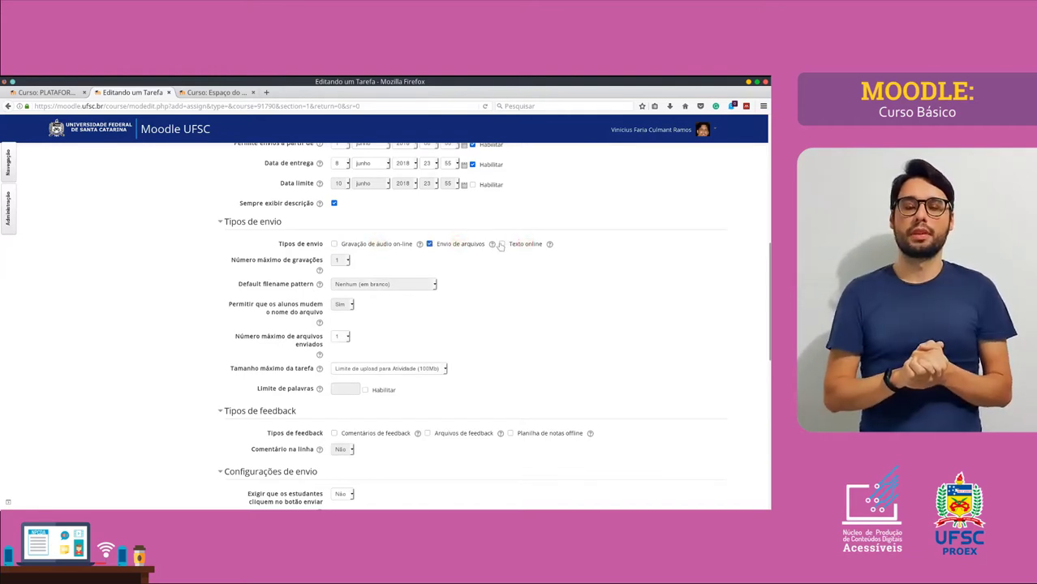
click(500, 244)
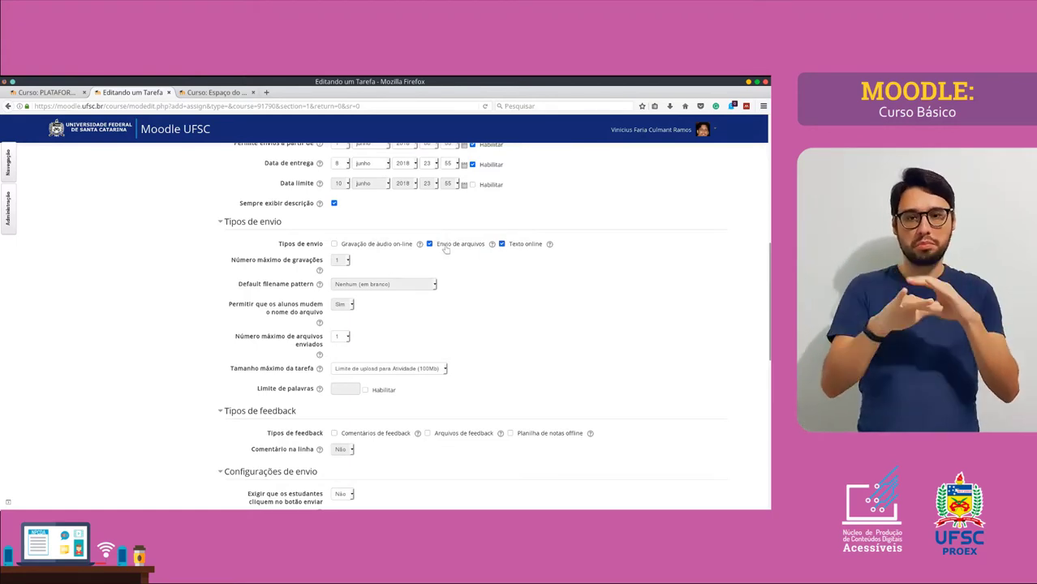
Set the task's maximum number of submitted files (Número máximo de arquivos enviados) to 2.
scroll(439, 270, down, 1)
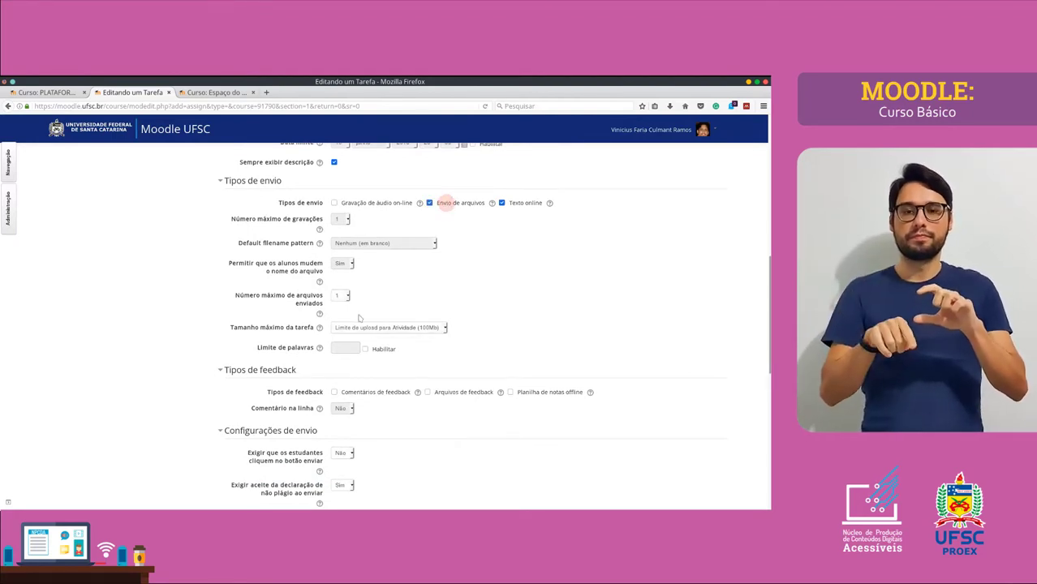
click(340, 296)
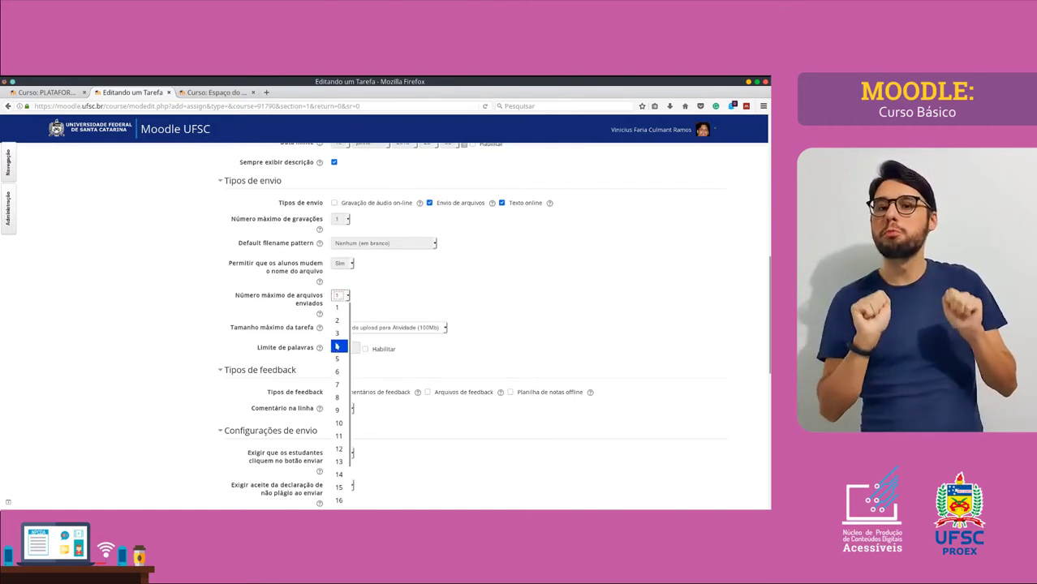
click(339, 320)
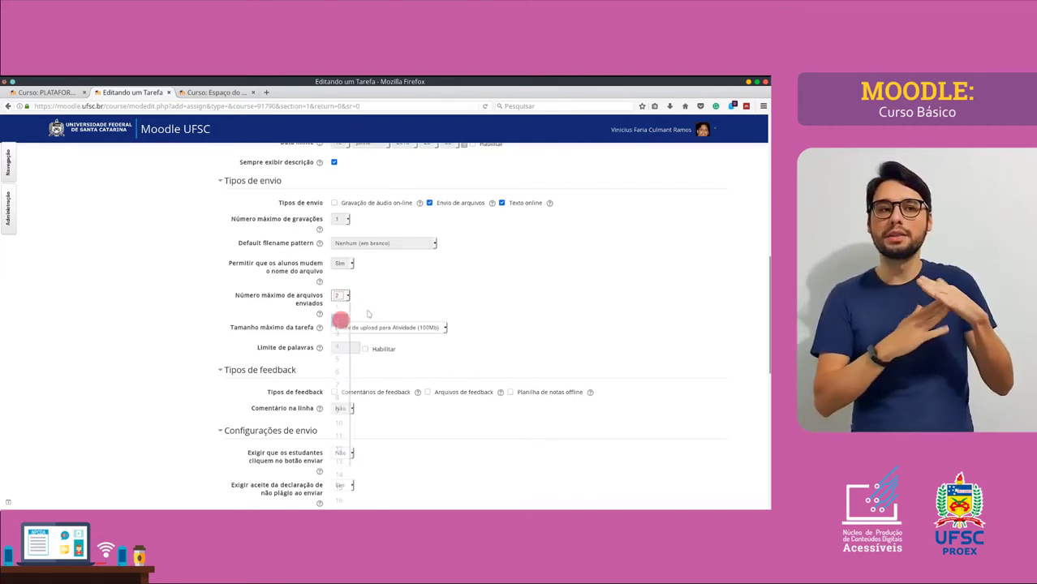
Look through the maximum task size options (Tamanho máximo da tarefa), keeping Limite de upload para Atividade (100Mb).
click(387, 326)
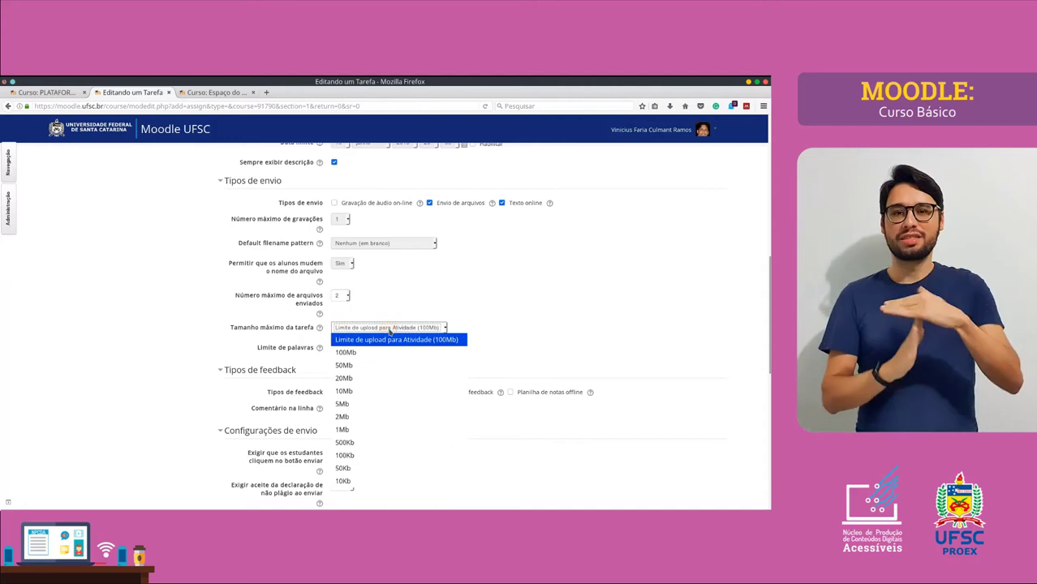
click(406, 312)
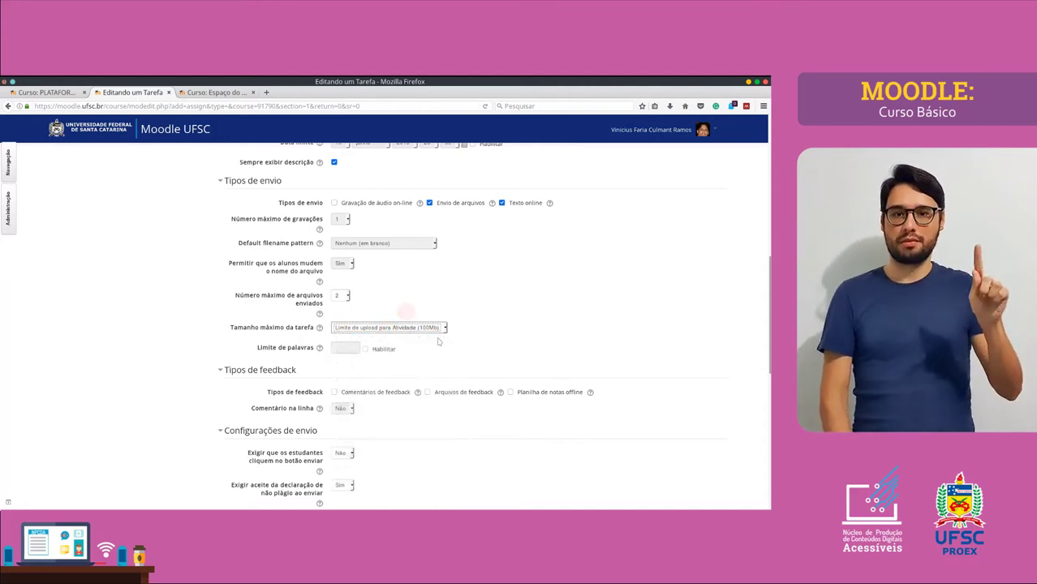
scroll(560, 313, down, 1)
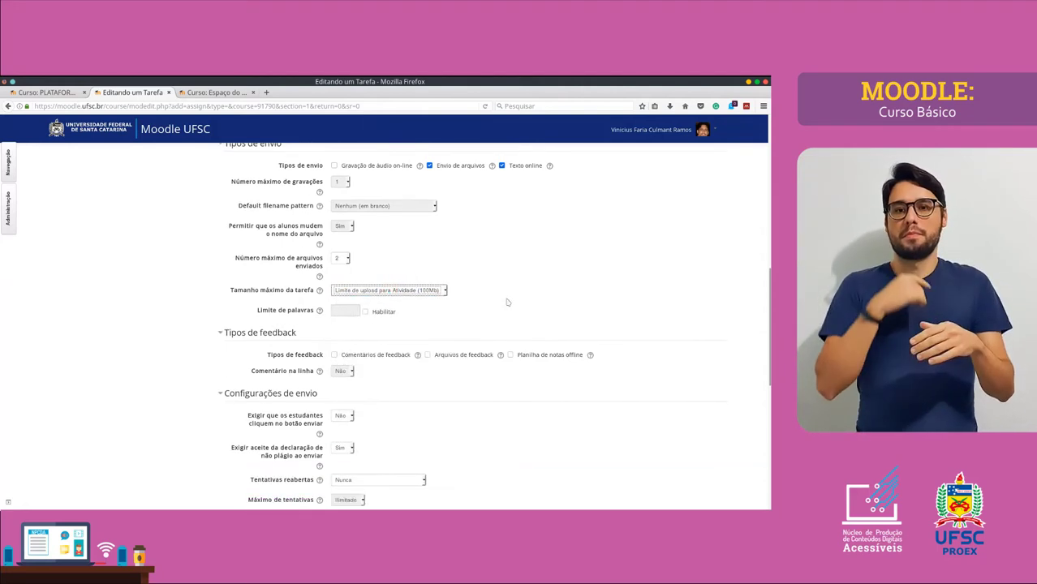
click(390, 291)
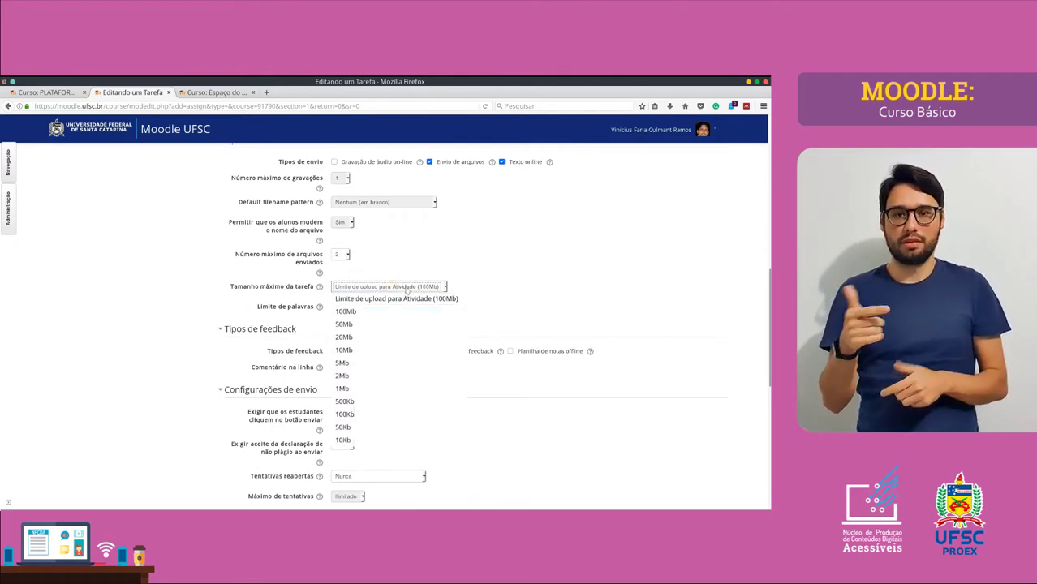
click(406, 297)
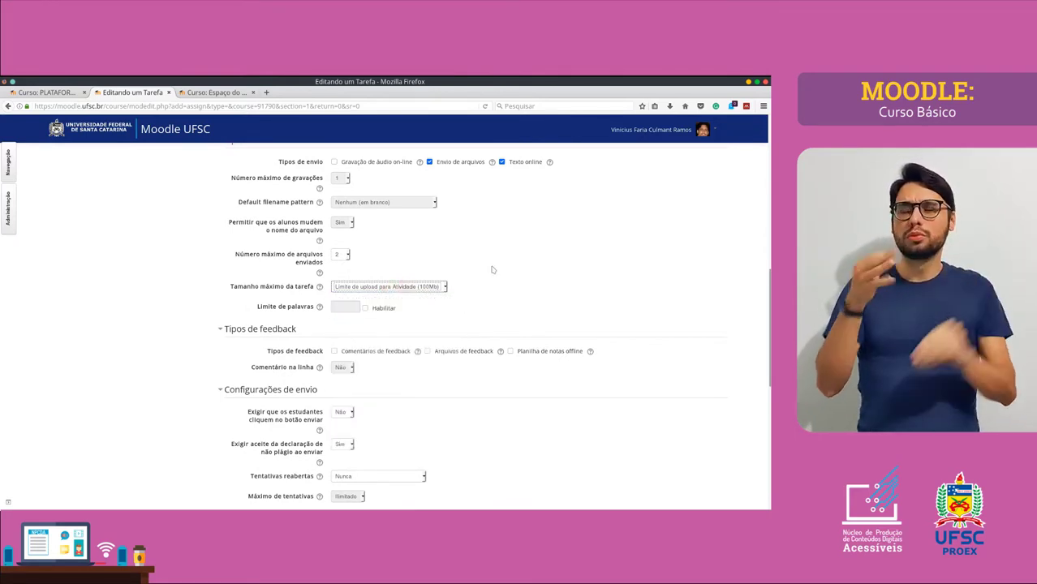
click(432, 270)
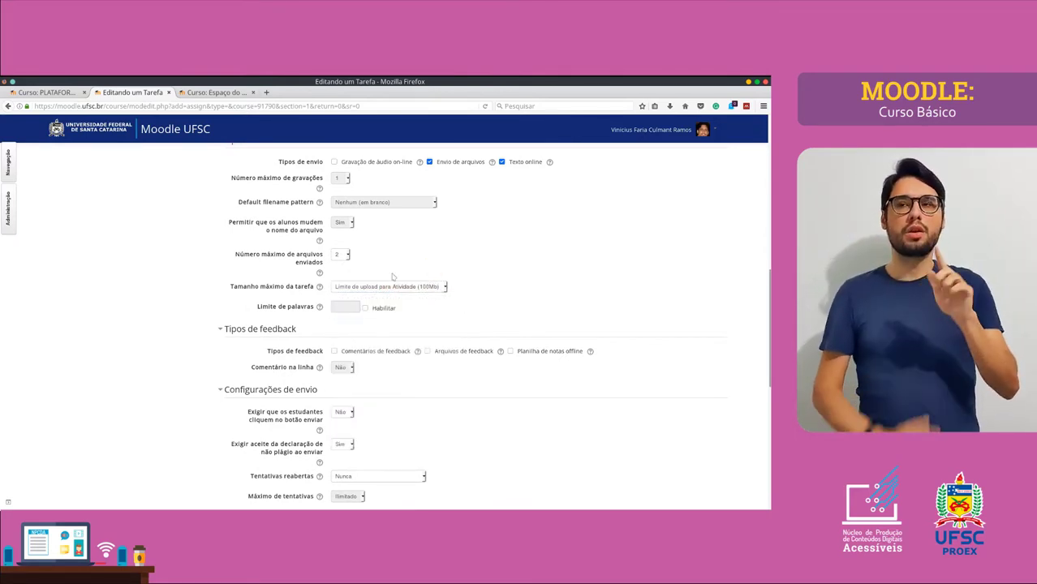
click(365, 308)
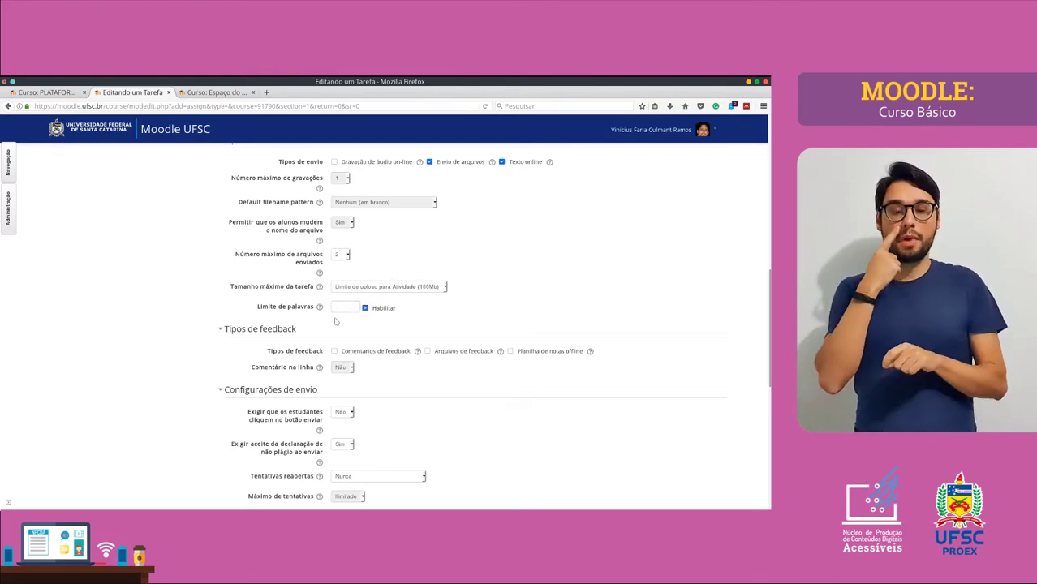
click(365, 308)
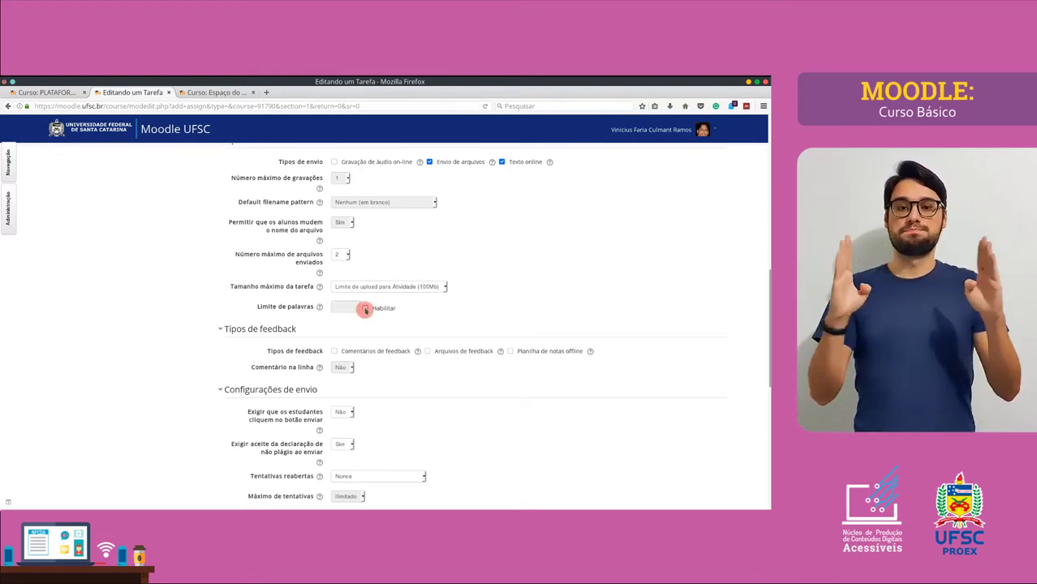
click(501, 162)
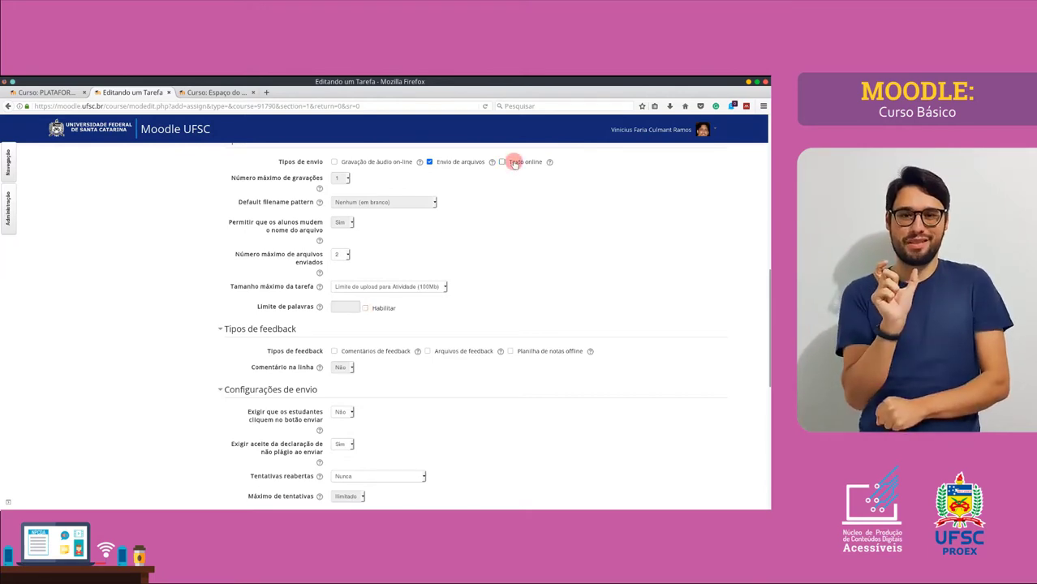
click(362, 308)
click(522, 162)
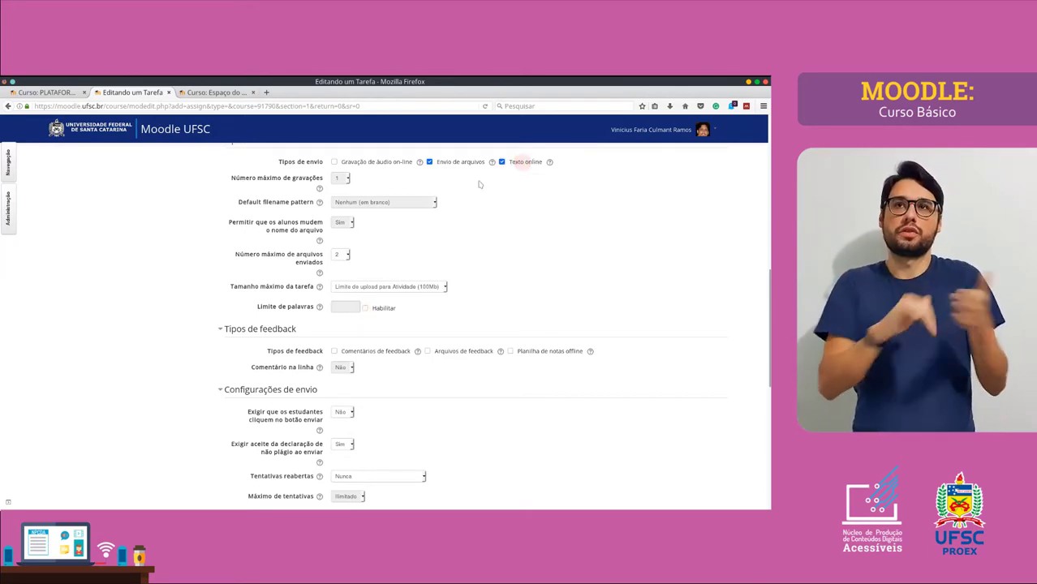
Enable the word limit (Limite de palavras) for the online text and set it to 200.
click(365, 308)
click(347, 307)
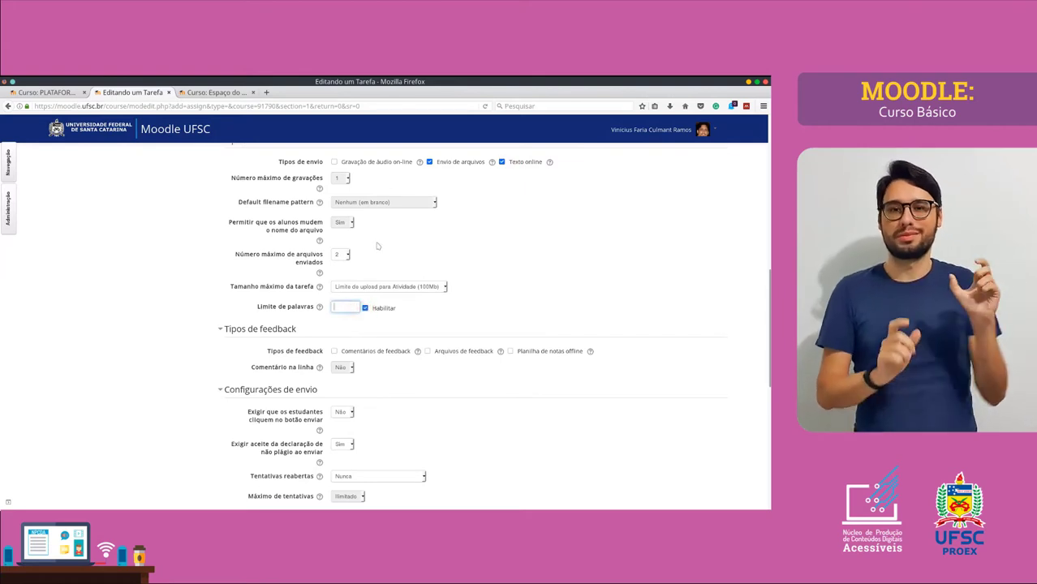
text(200)
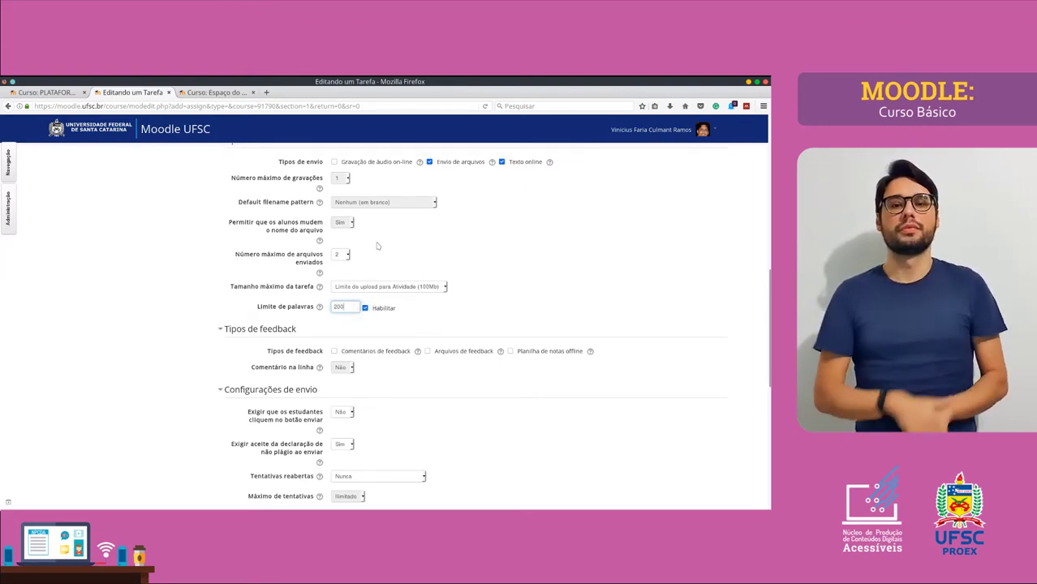
click(553, 254)
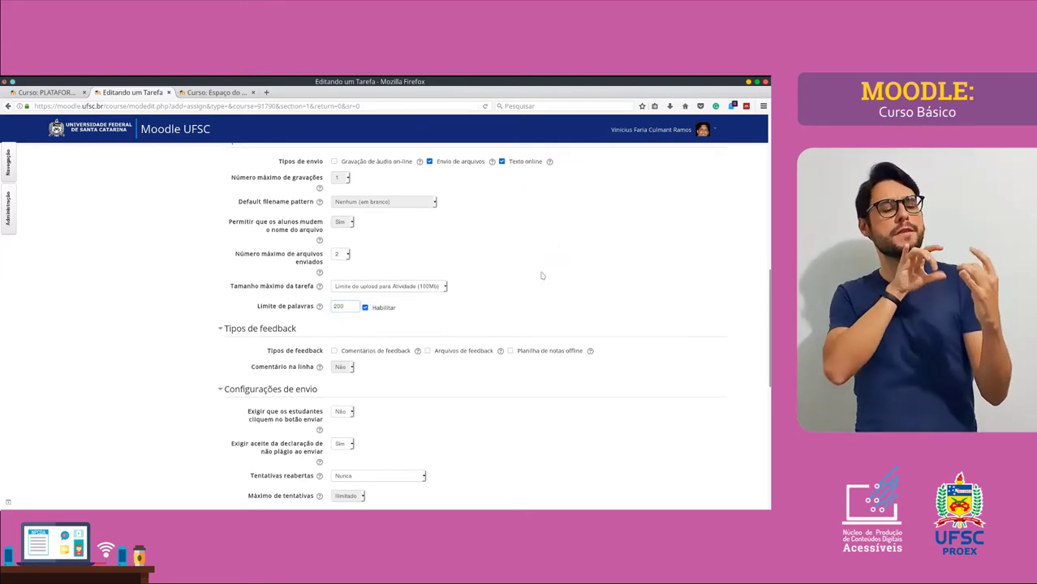
Enable Comentários de feedback as a feedback type and open the Comentário na linha choices.
scroll(501, 253, down, 2)
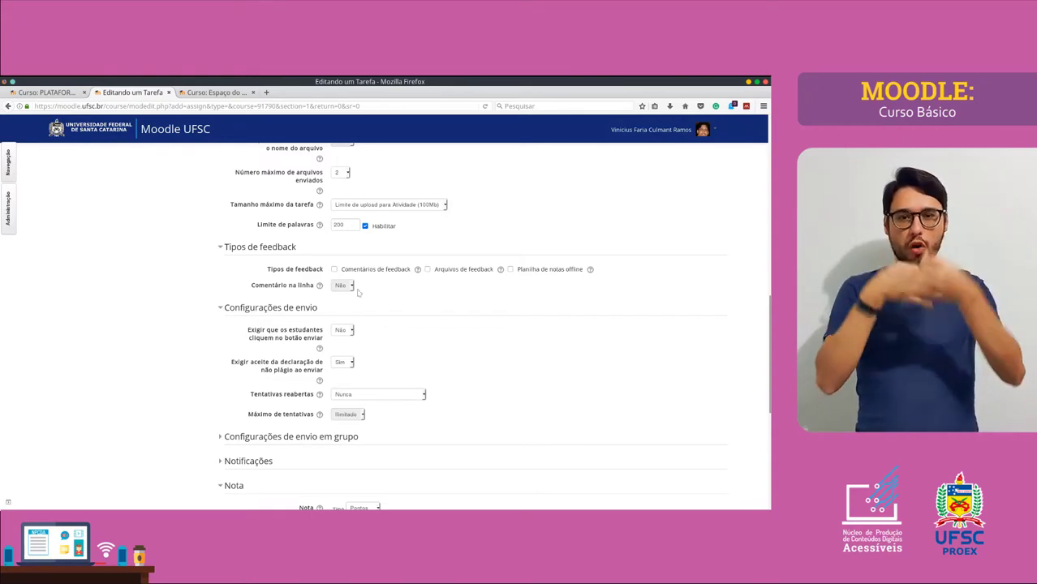
click(333, 269)
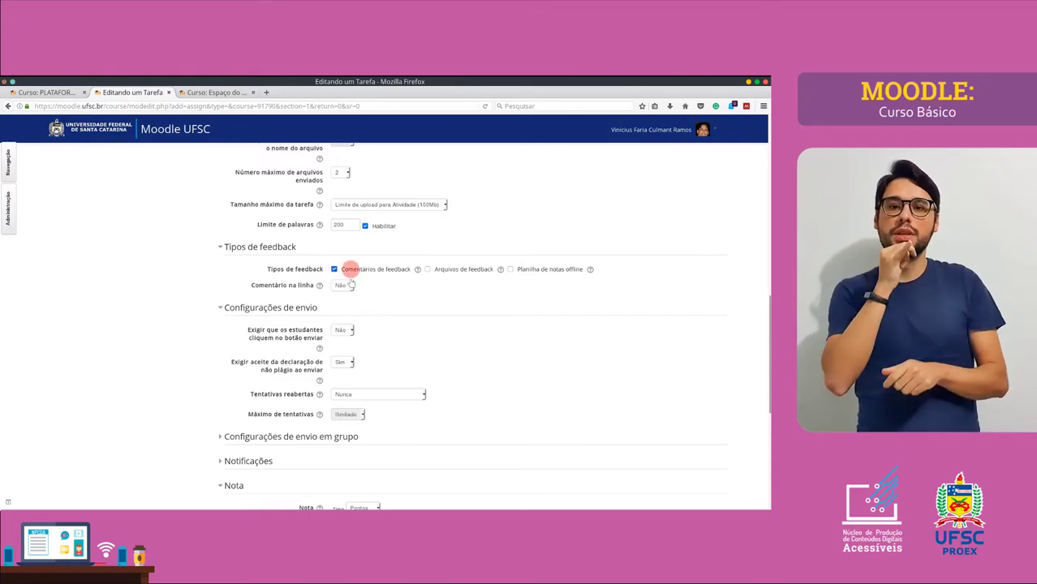
click(342, 285)
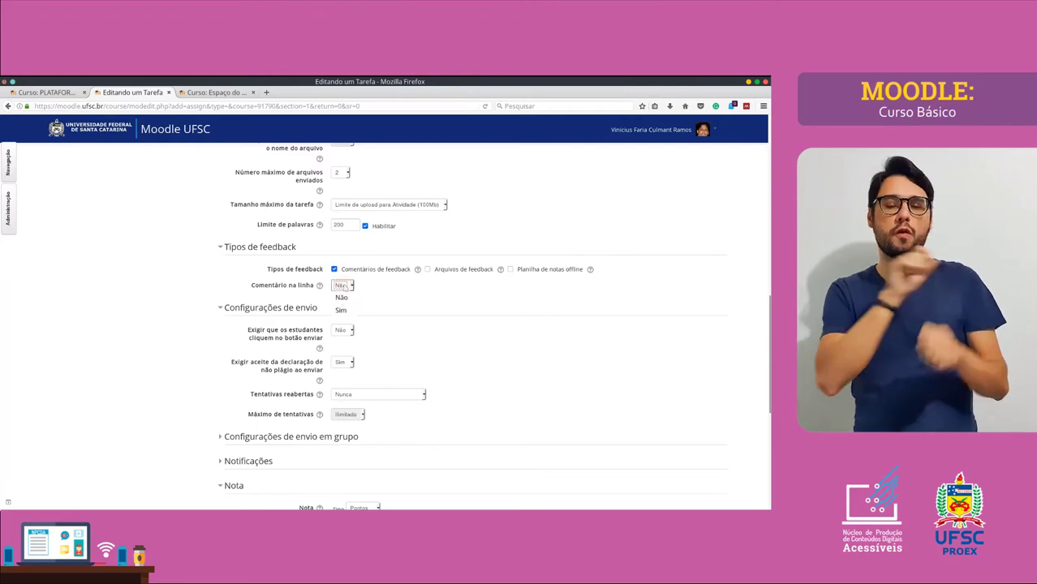
Review the task's description text, attached file, availability dates and submission types.
scroll(334, 274, up, 3)
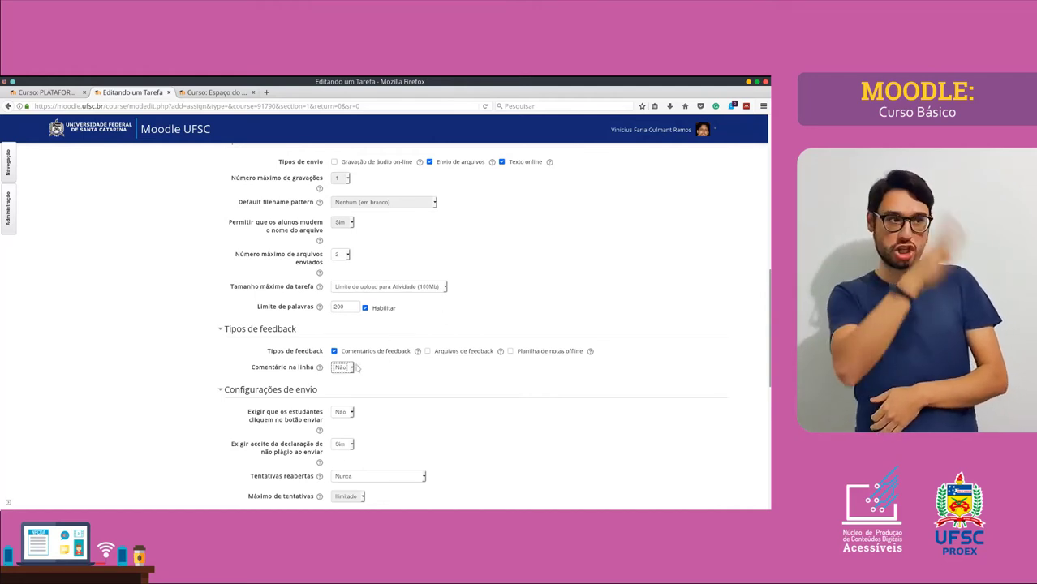
scroll(370, 377, up, 2)
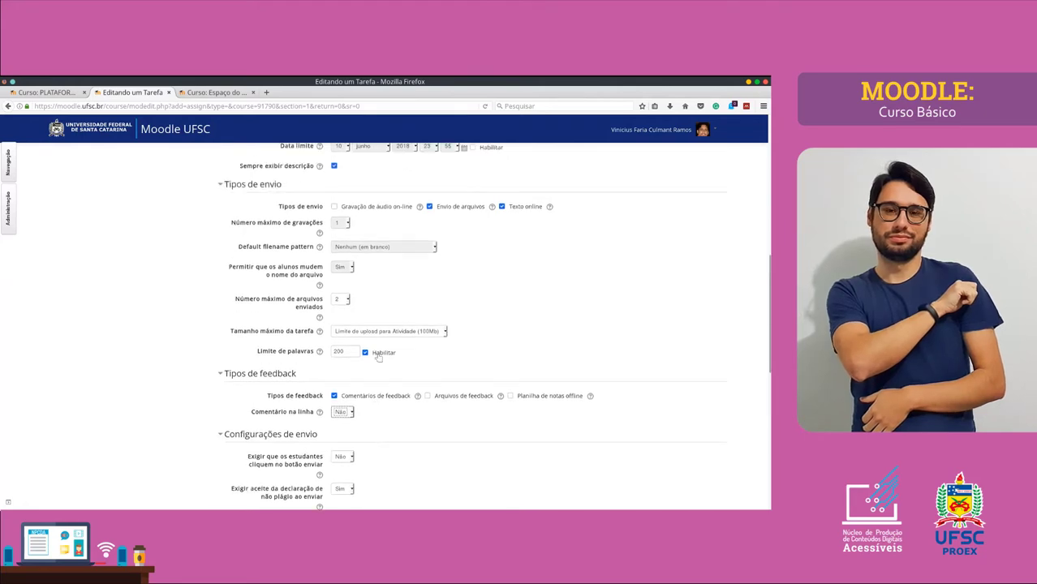
scroll(378, 357, up, 10)
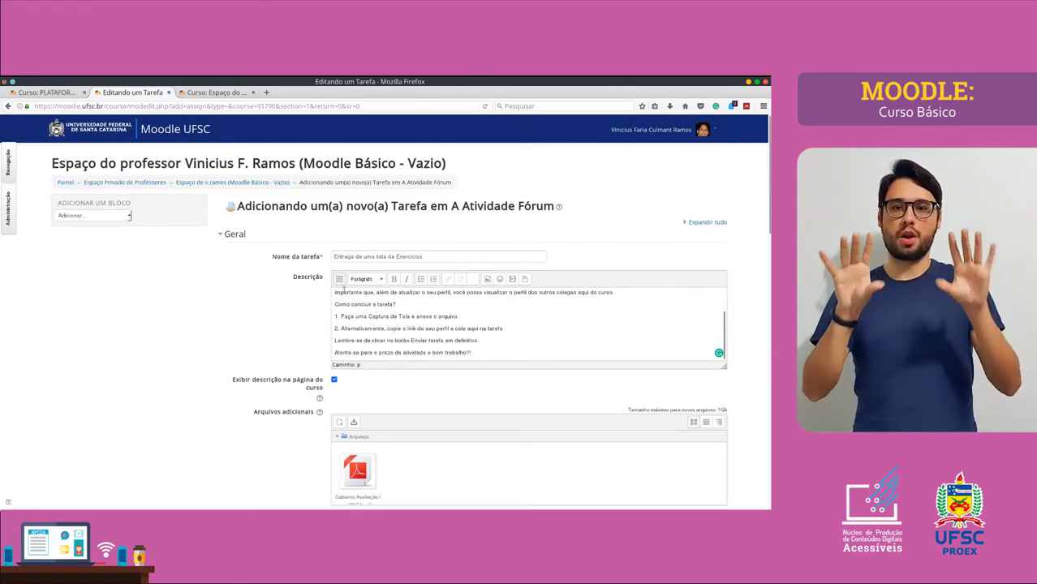
drag(334, 290, 452, 341)
scroll(429, 345, down, 3)
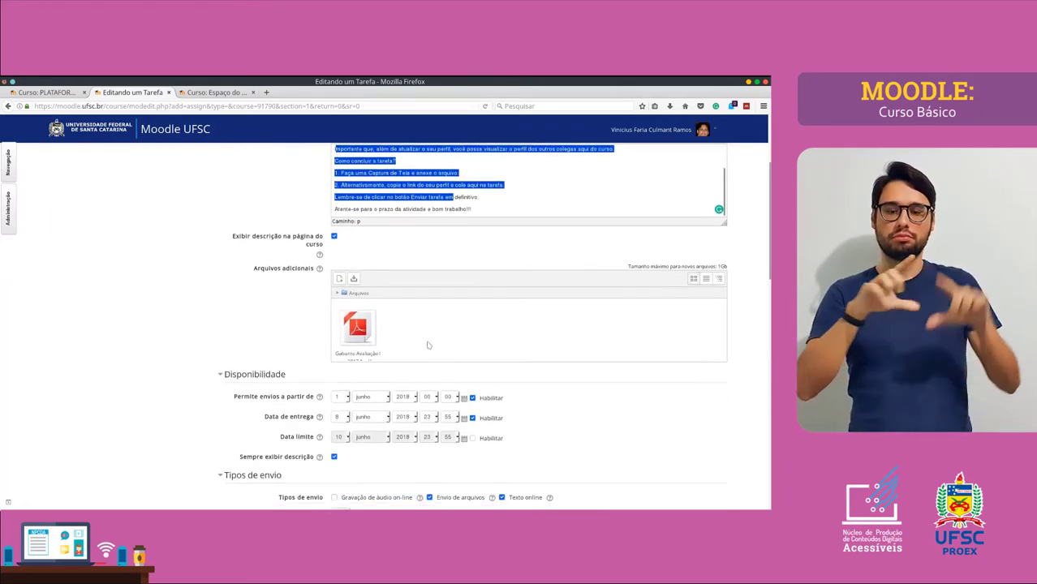
scroll(428, 345, down, 5)
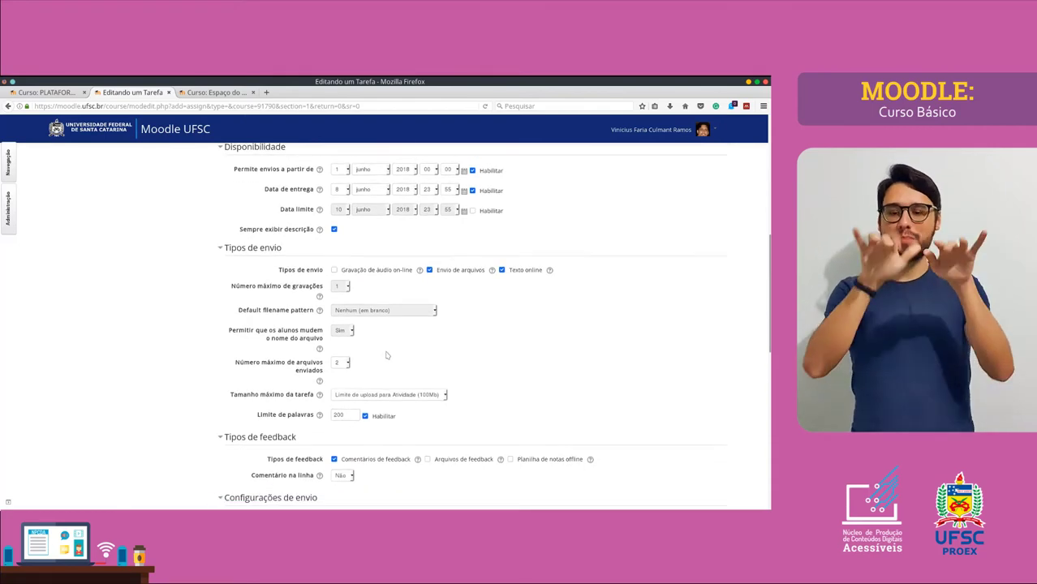
scroll(387, 356, down, 1)
scroll(386, 356, down, 2)
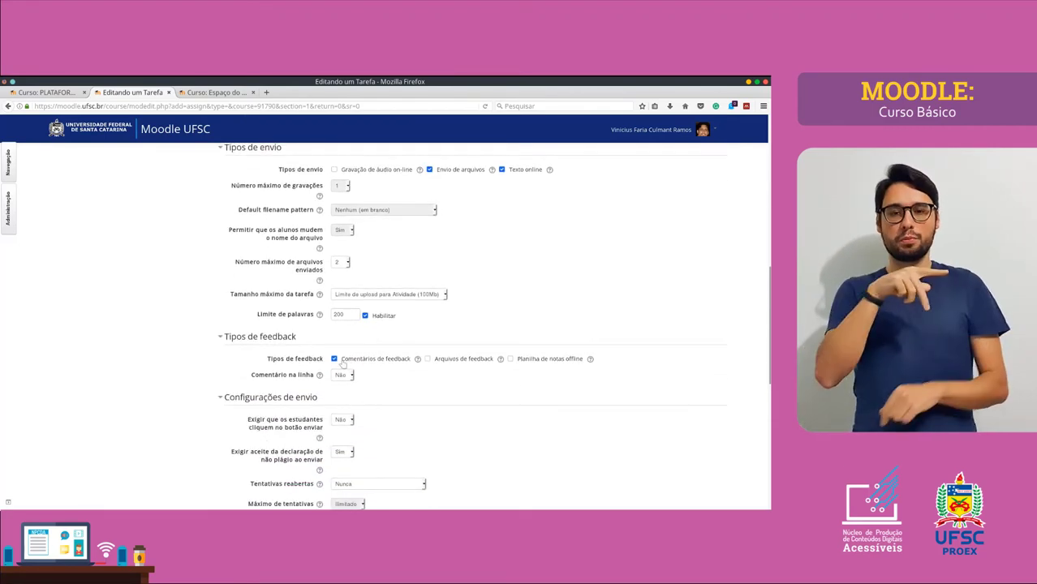
Enable Arquivos de feedback as a feedback type and set Comentário na linha to Sim.
click(427, 358)
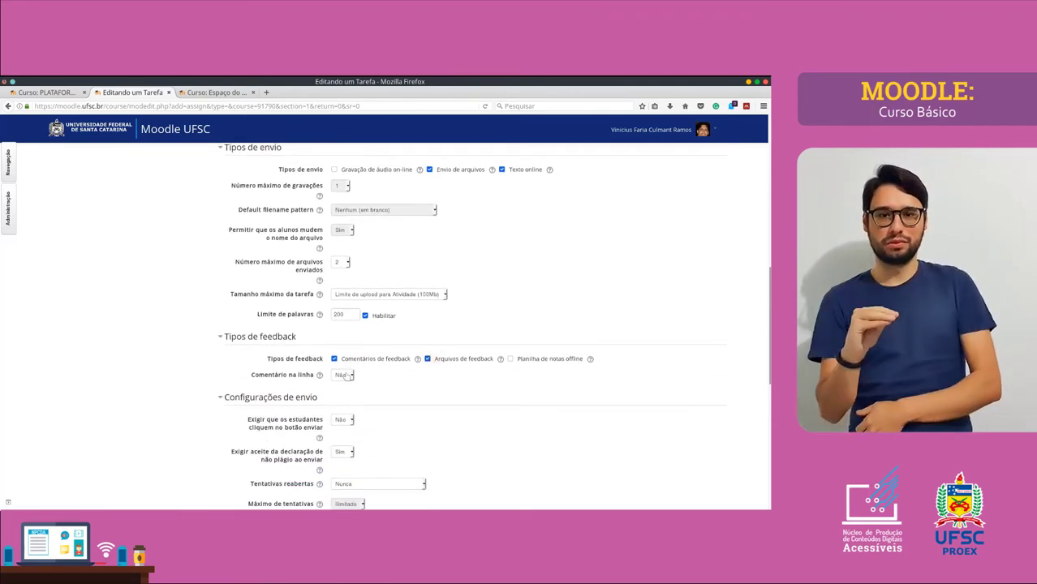
click(345, 378)
click(341, 394)
click(394, 386)
Examine the Configurações de envio options and the dates in the Disponibilidade section.
scroll(438, 381, down, 3)
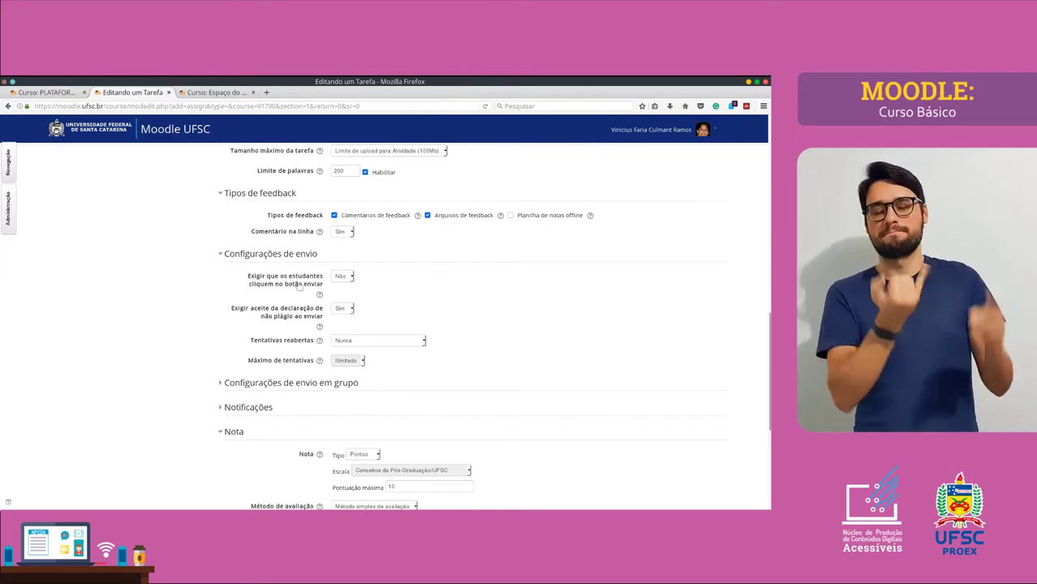
scroll(299, 285, down, 1)
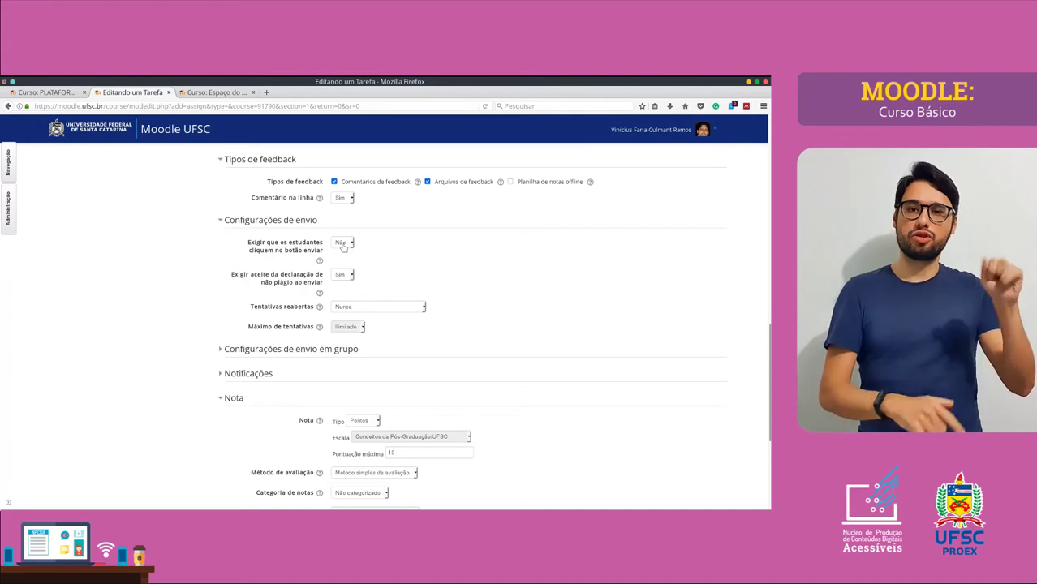
scroll(343, 248, up, 10)
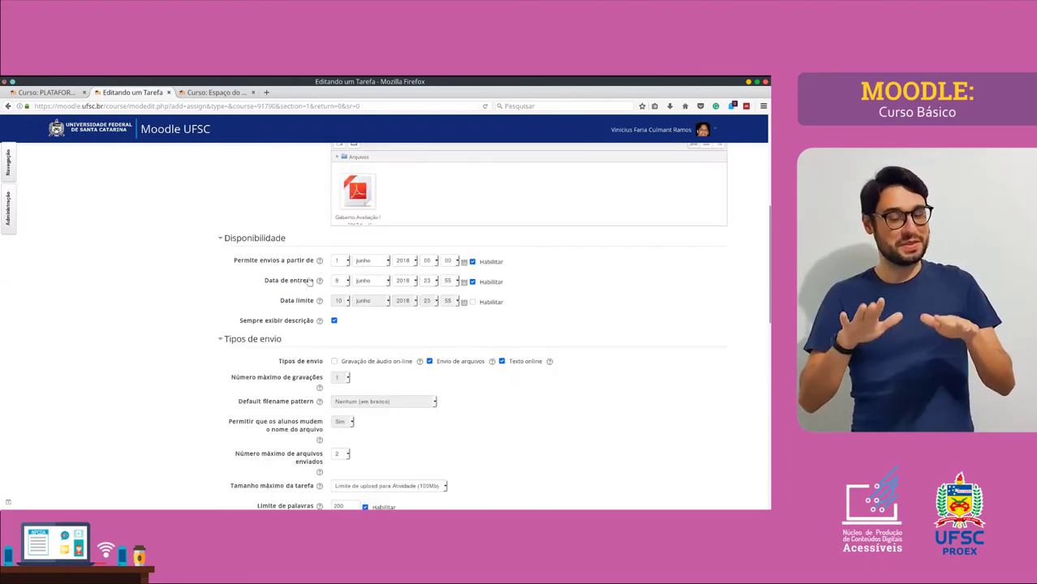
scroll(345, 288, down, 6)
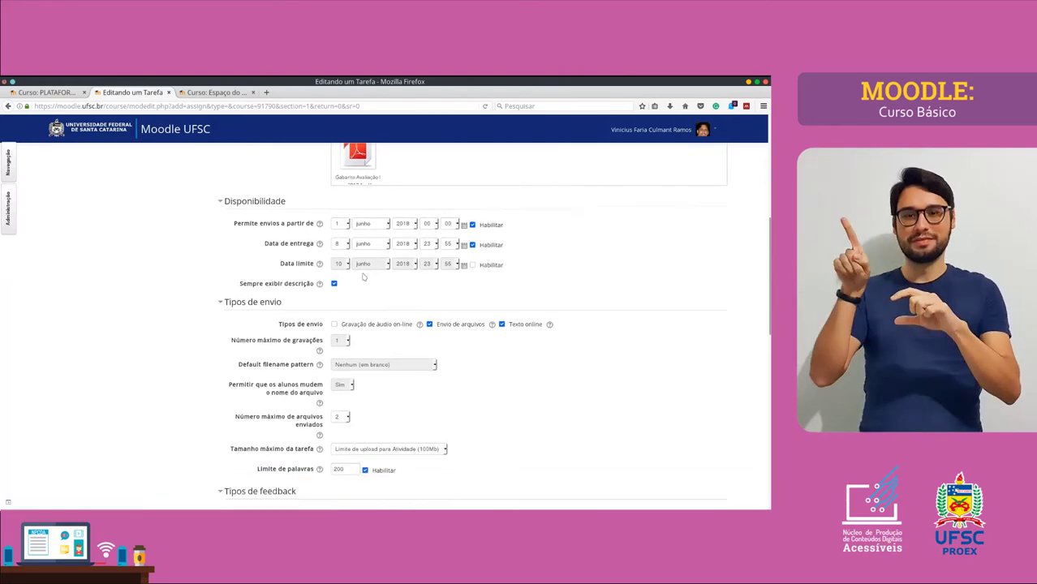
Set the required acceptance of the non-plagiarism declaration on submission to Sim in Configurações de envio.
scroll(354, 313, down, 2)
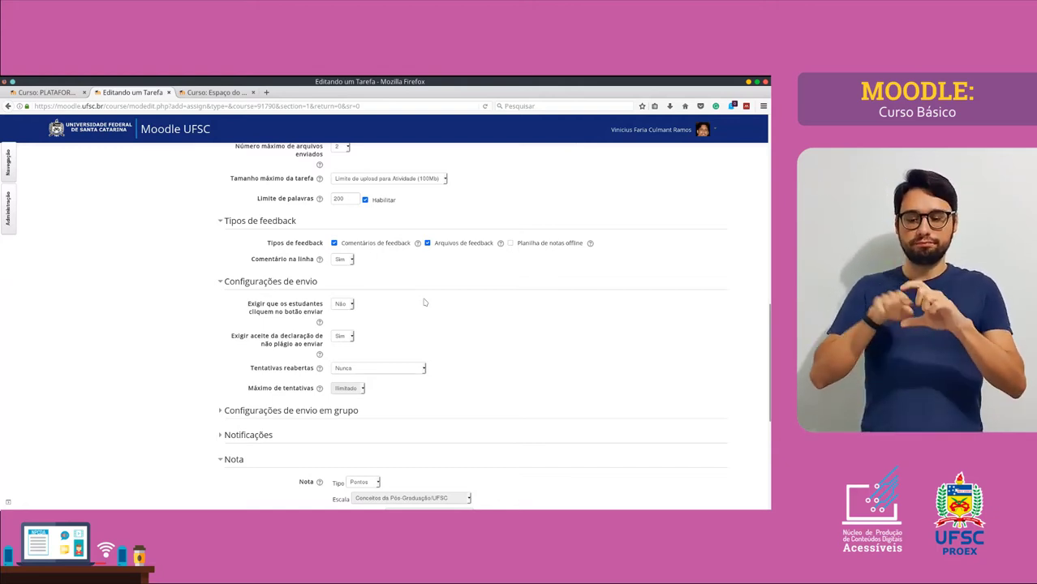
scroll(423, 303, down, 1)
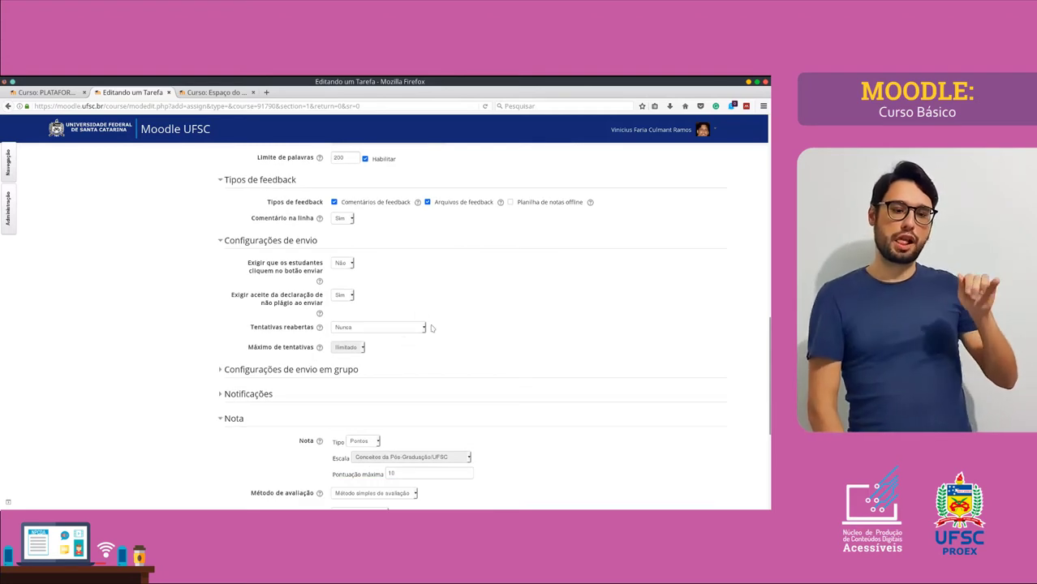
scroll(431, 328, down, 1)
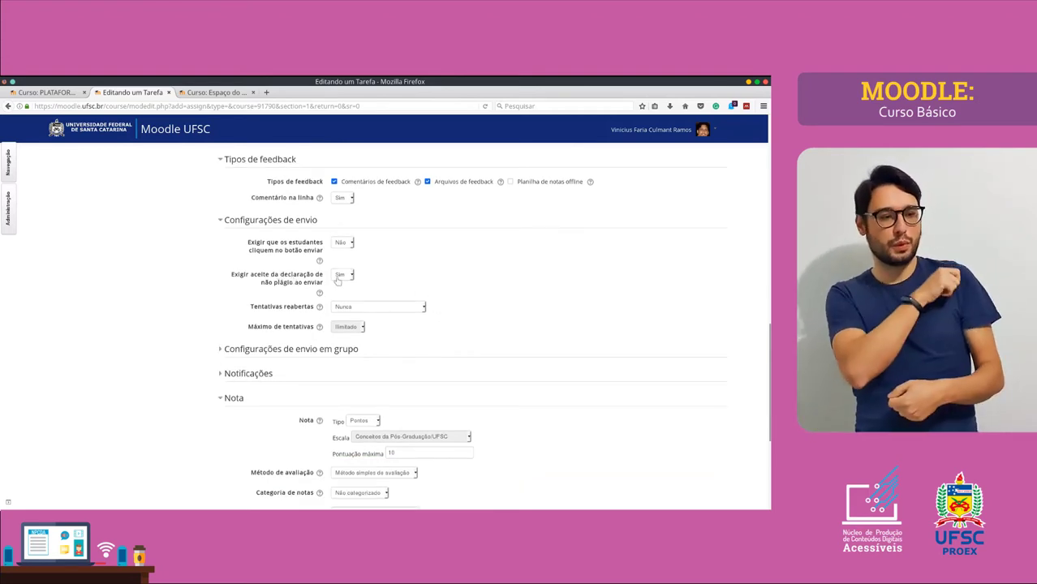
click(339, 275)
click(339, 302)
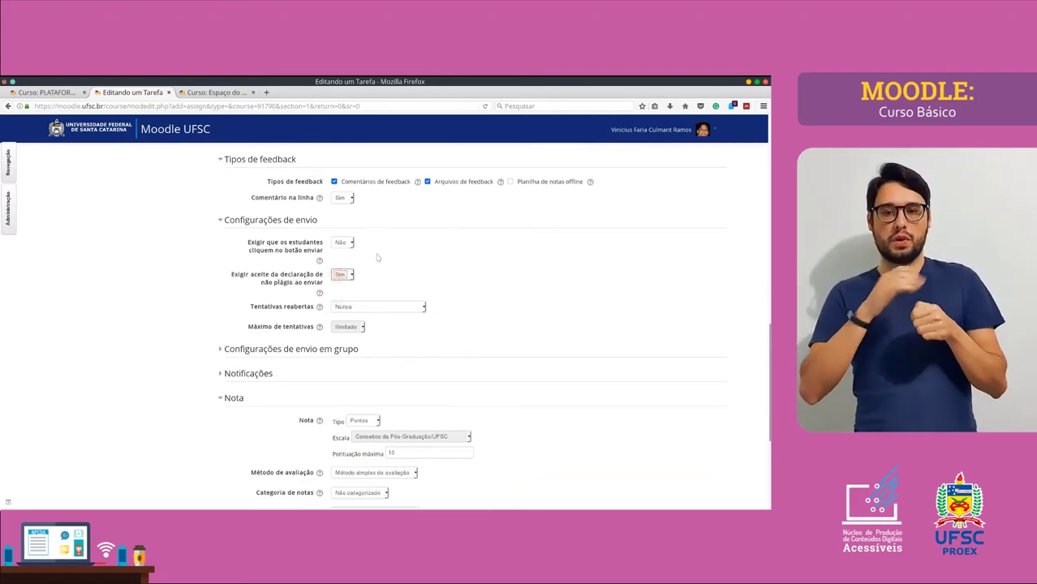
click(428, 276)
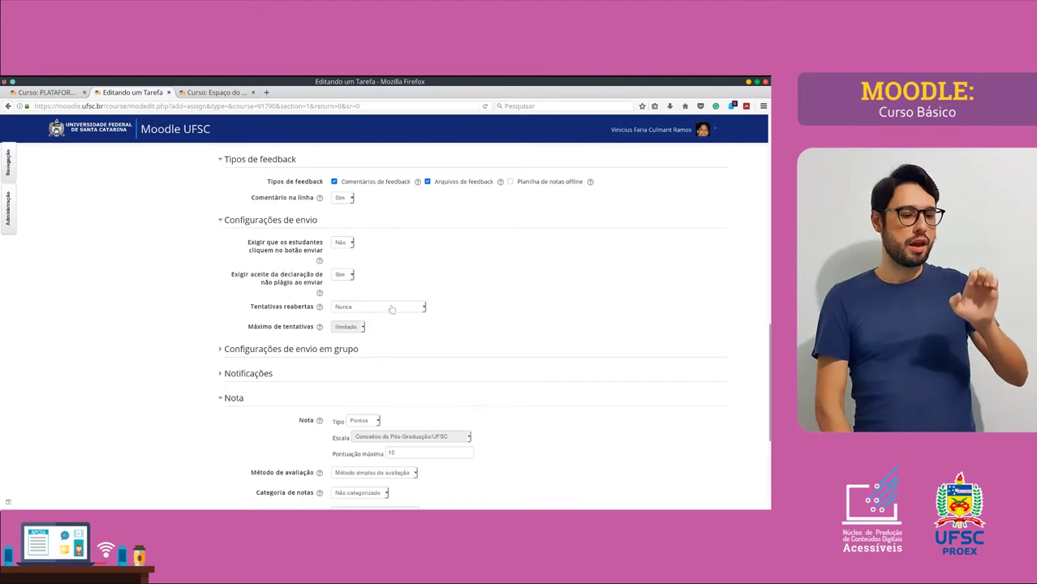
Examine the Tentativas reabertas choices and keep Nunca selected.
scroll(389, 308, down, 2)
click(366, 247)
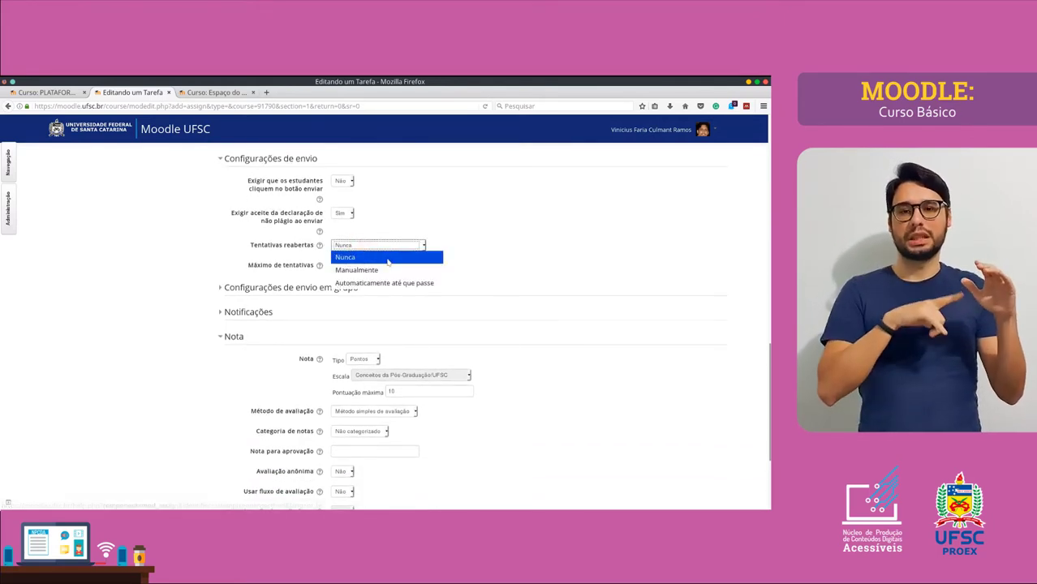
click(447, 246)
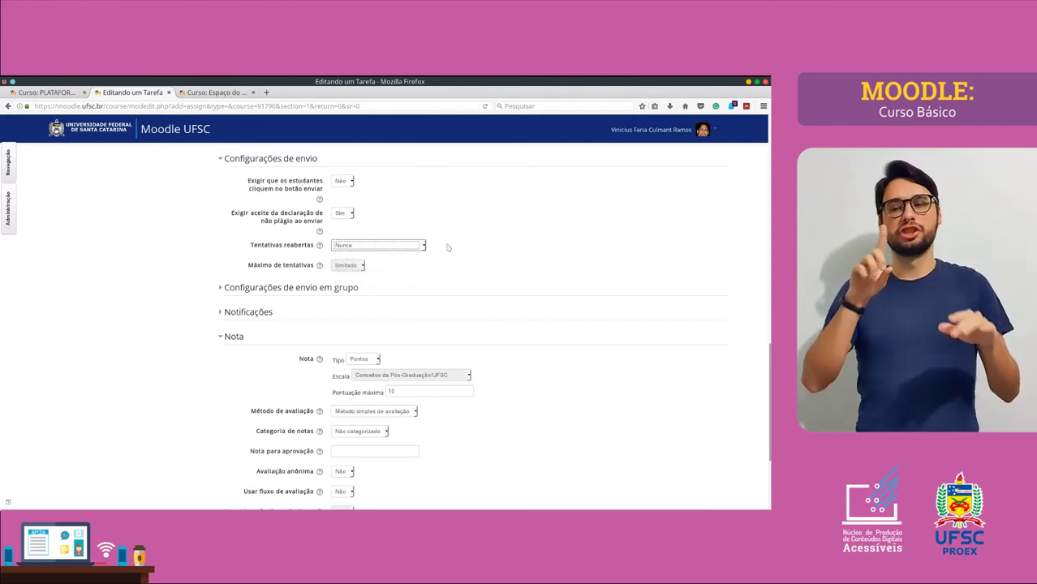
click(409, 246)
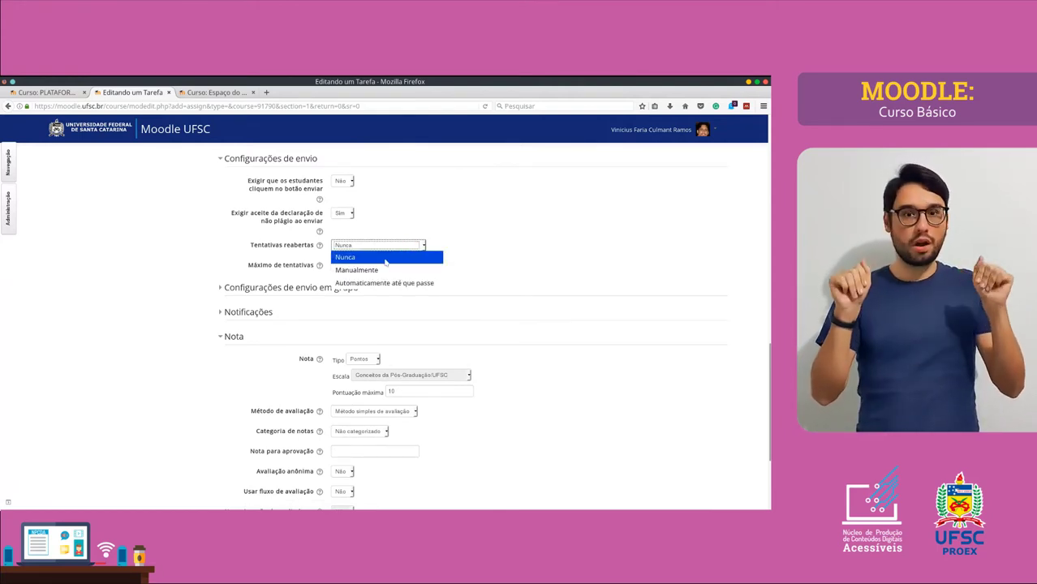
click(385, 258)
Try the Manualmente option for Tentativas reabertas and restore Nunca.
click(378, 245)
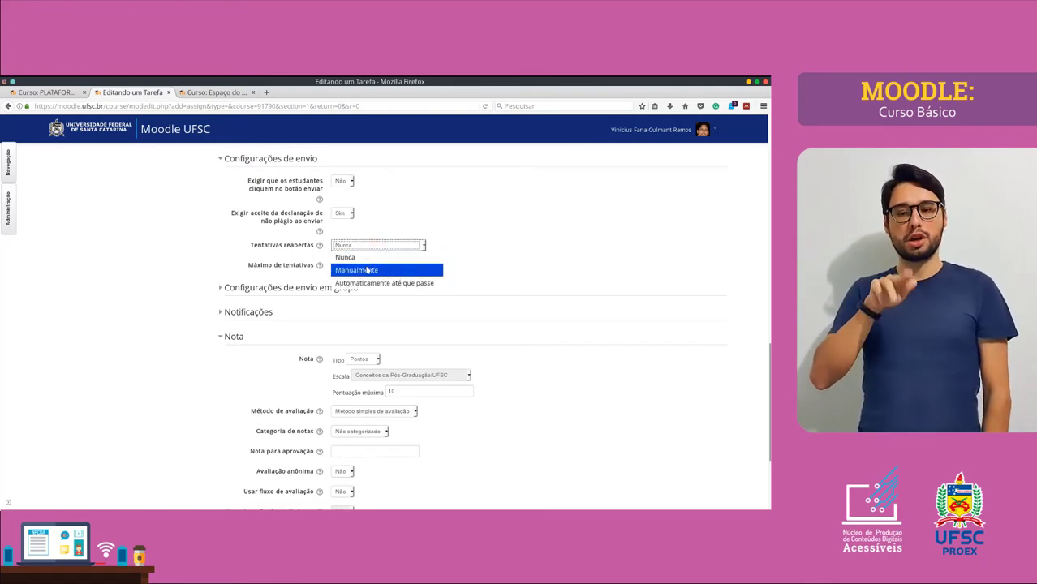
click(367, 270)
click(384, 248)
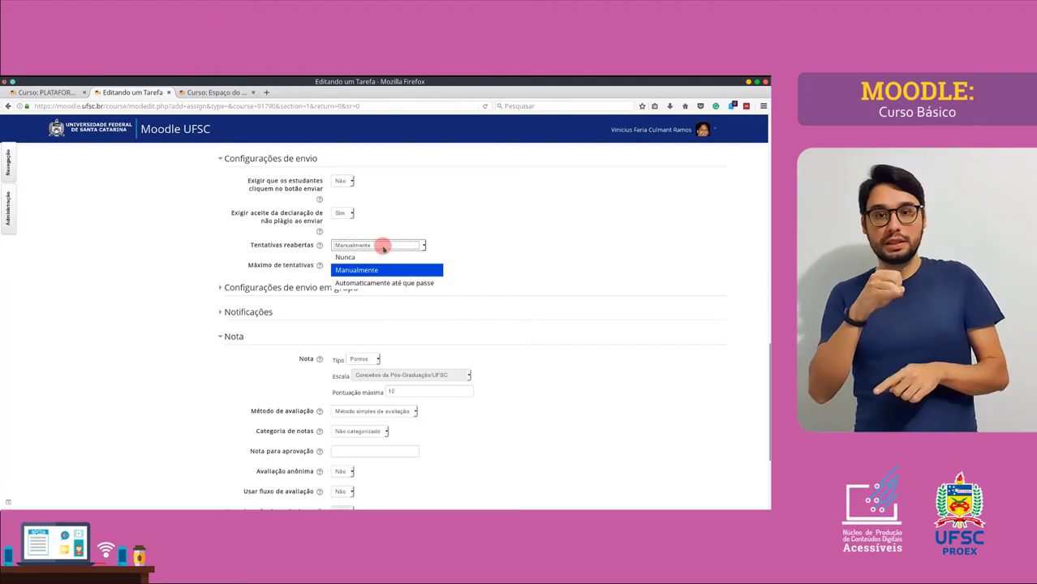
click(382, 270)
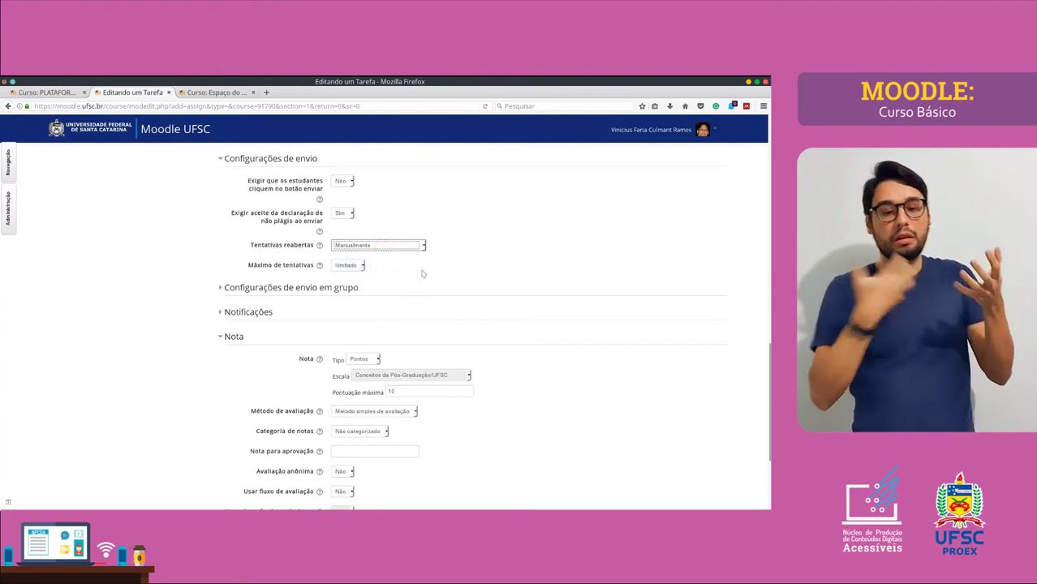
click(380, 248)
click(379, 270)
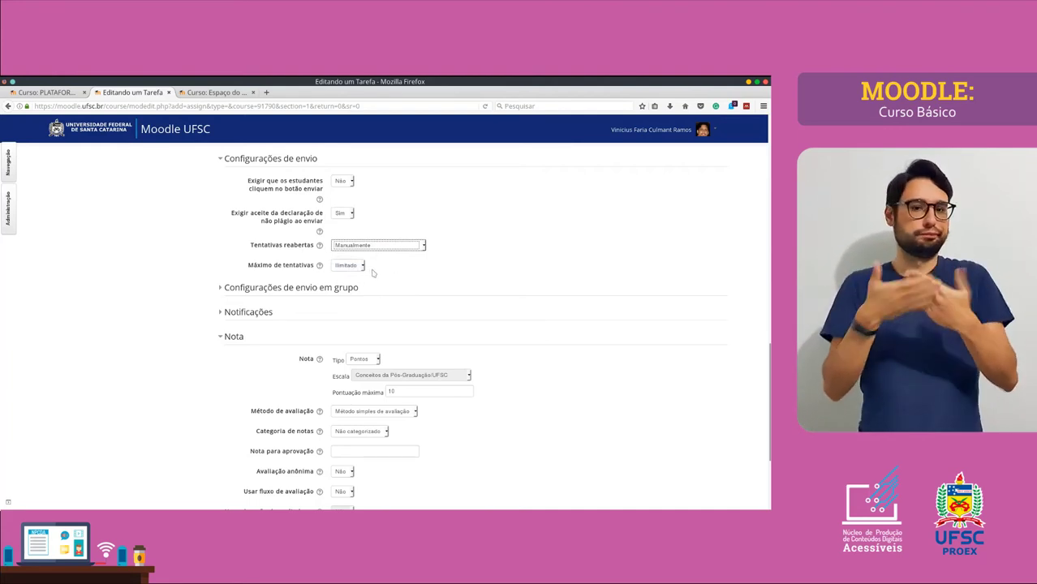
click(367, 245)
click(396, 258)
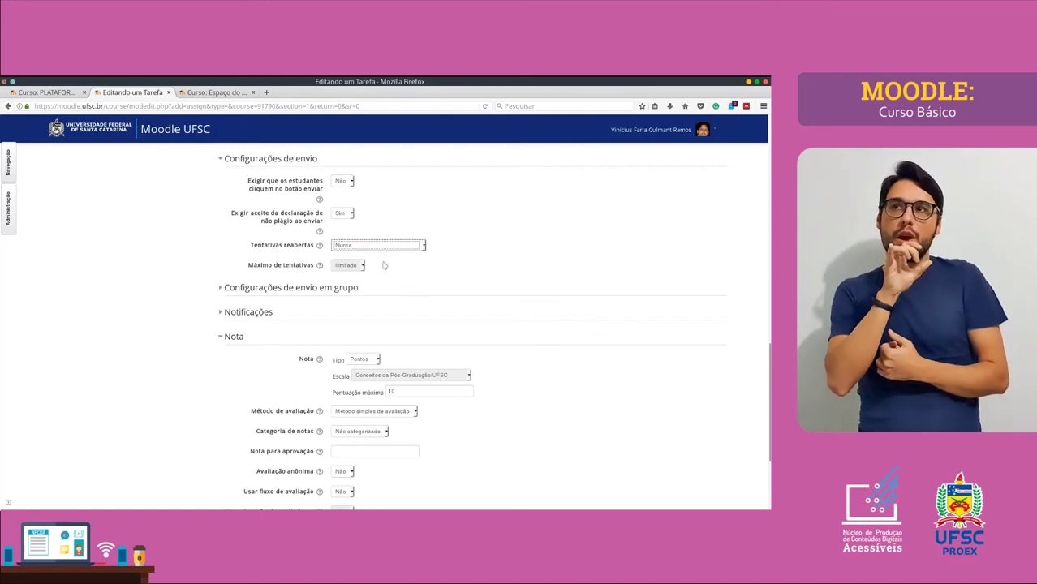
Try Manualmente and Automaticamente até que passe as the Tentativas reabertas option.
click(376, 246)
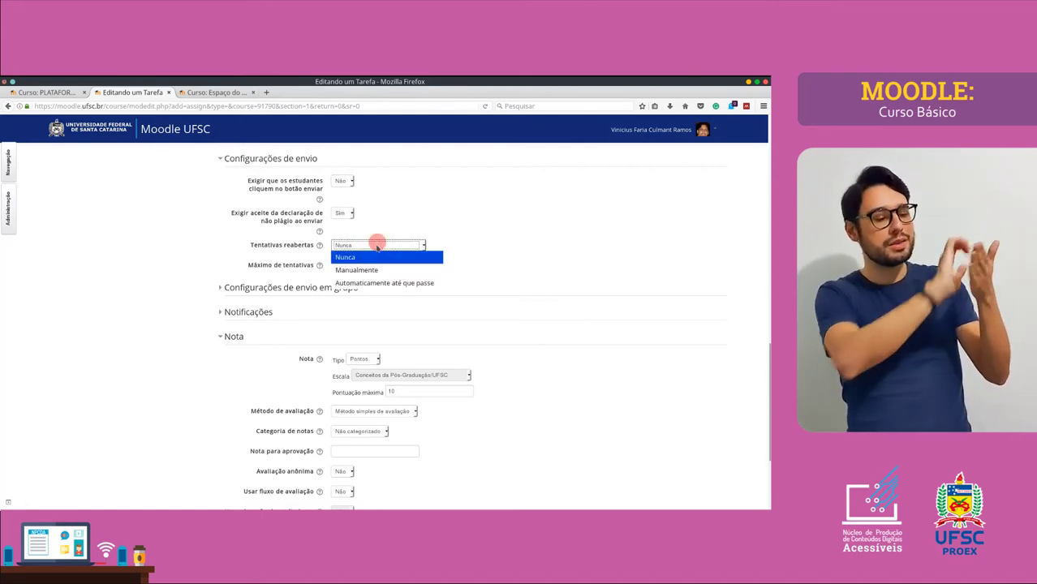
click(371, 270)
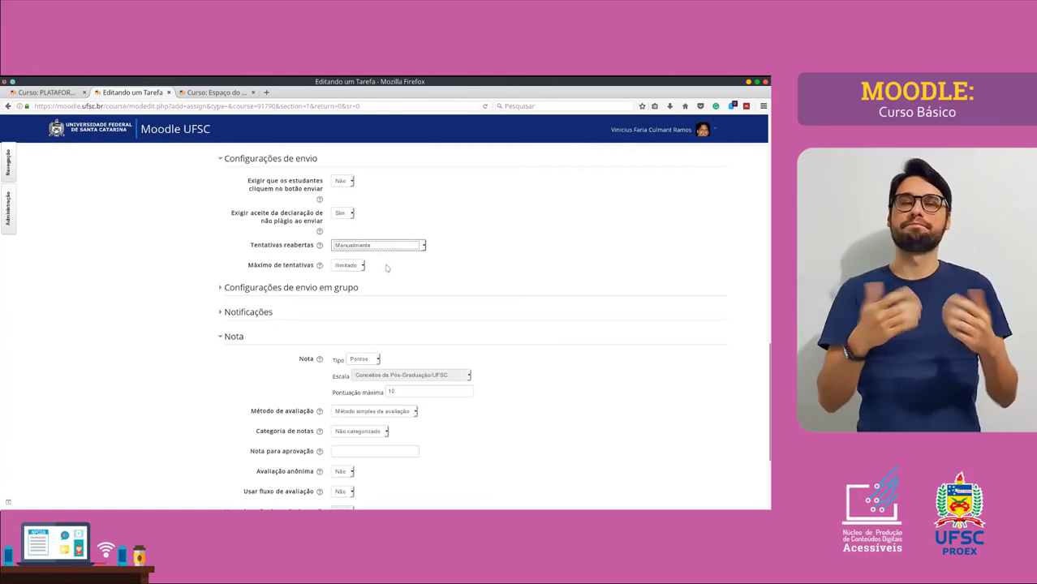
click(378, 247)
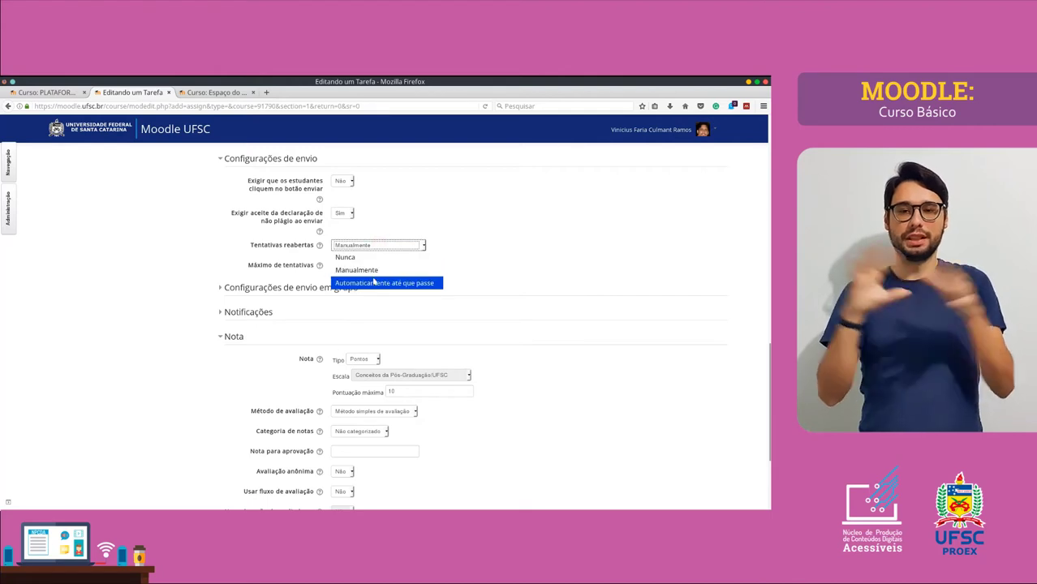
click(374, 283)
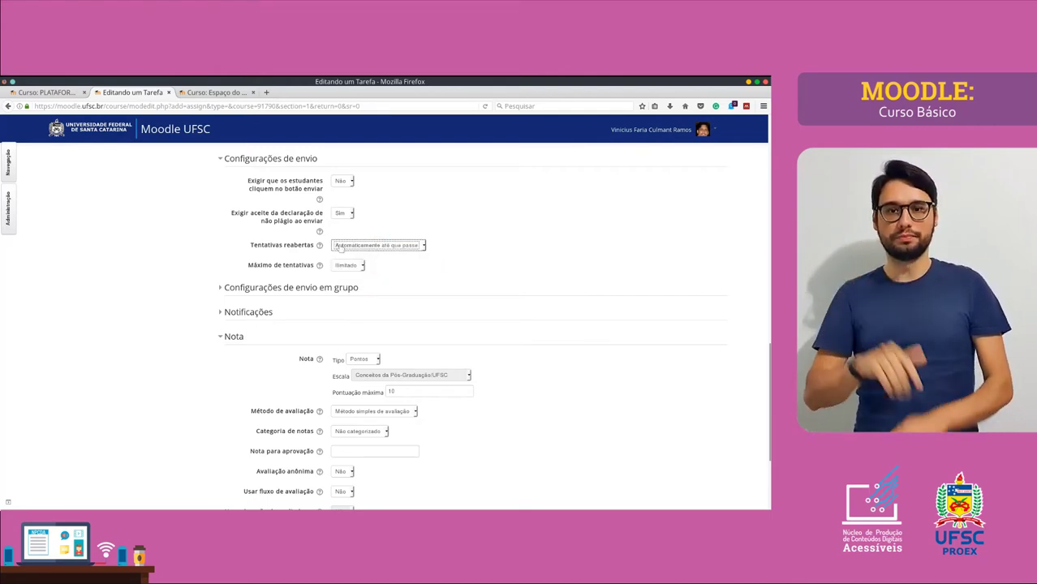
click(373, 247)
click(373, 248)
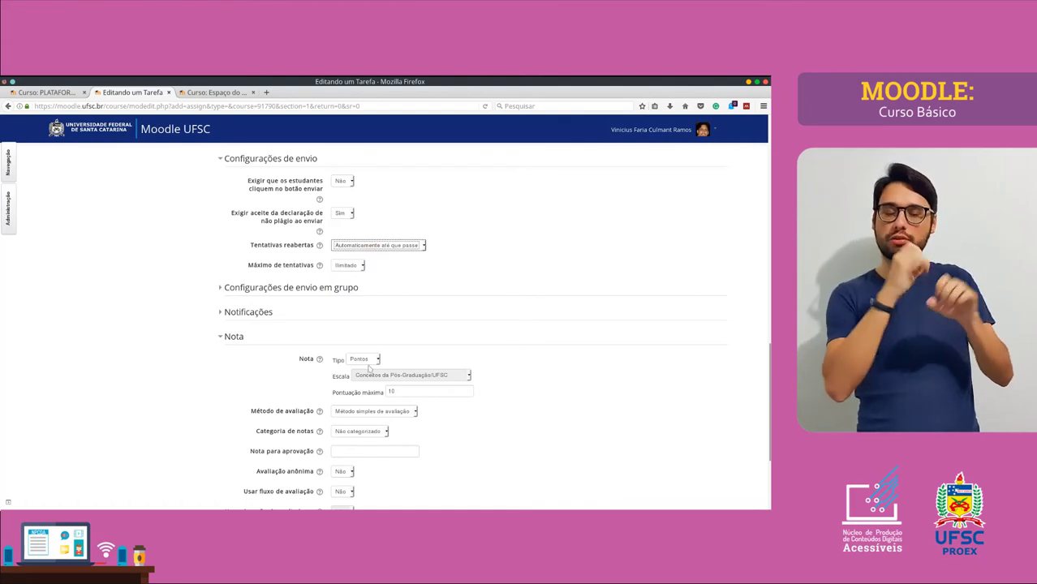
Set Tentativas reabertas to Manualmente and keep Máximo de tentativas at Ilimitado.
click(389, 246)
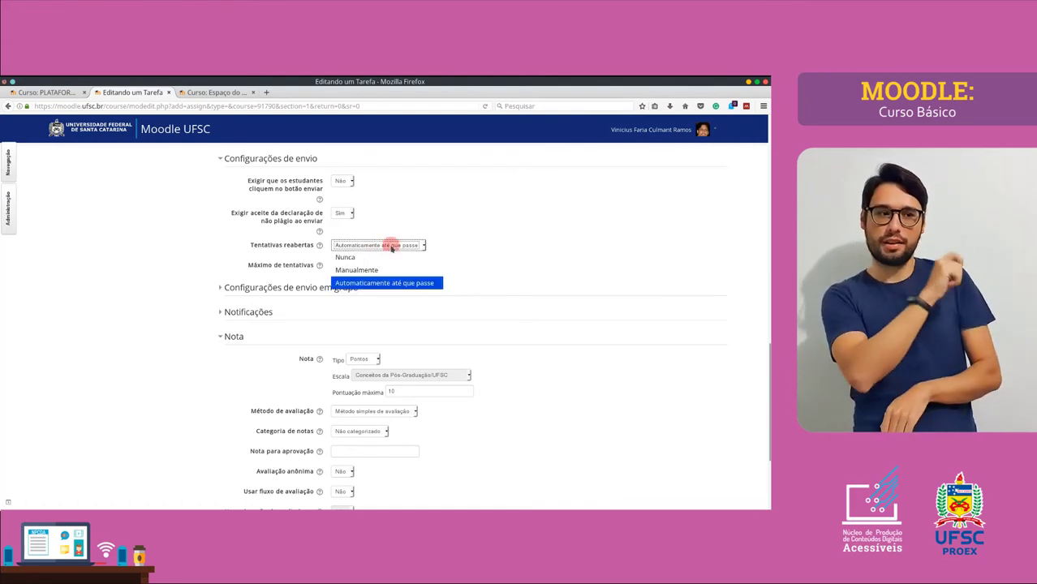
click(363, 271)
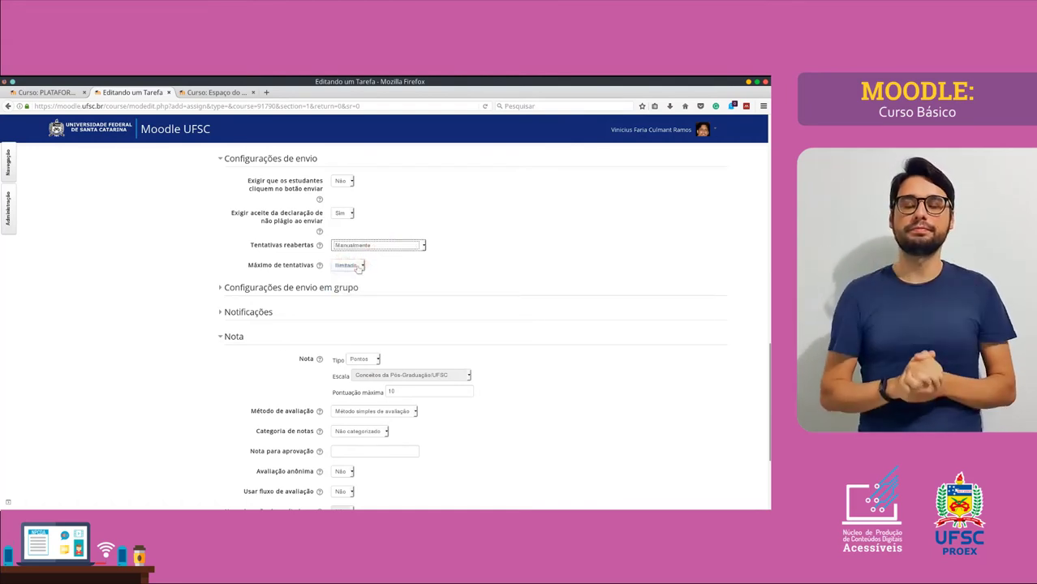
click(355, 268)
click(356, 275)
Try Escala as the grade type in the Nota section, switch it back to Pontos and select the Pontuação máxima value.
scroll(377, 272, down, 2)
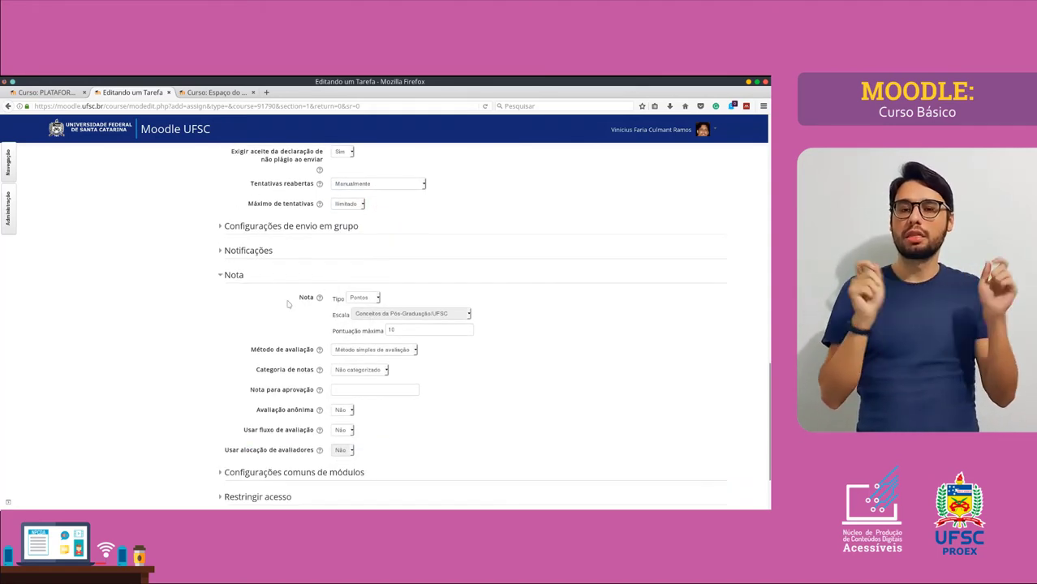
scroll(274, 310, down, 1)
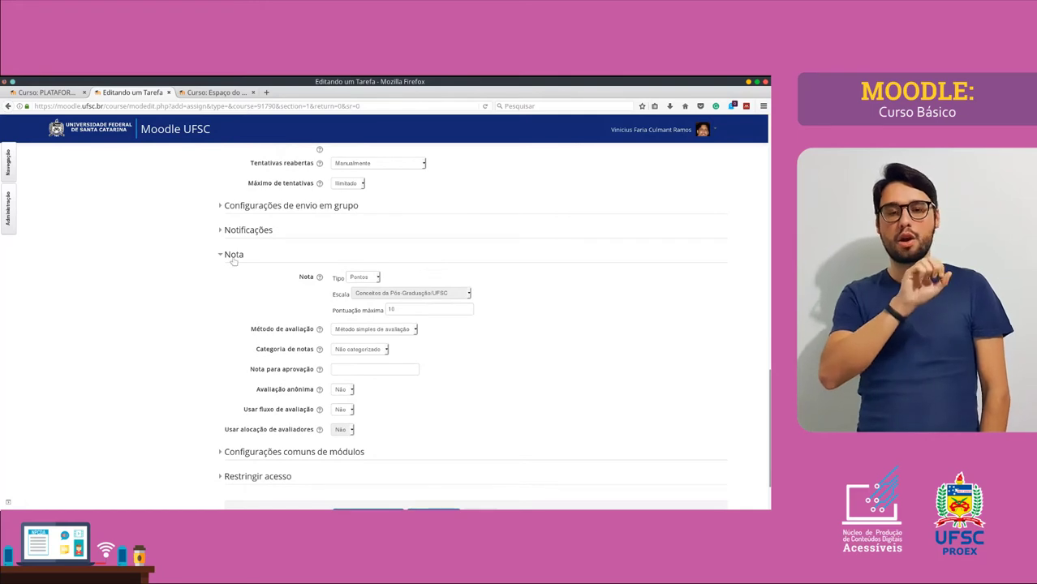
click(358, 278)
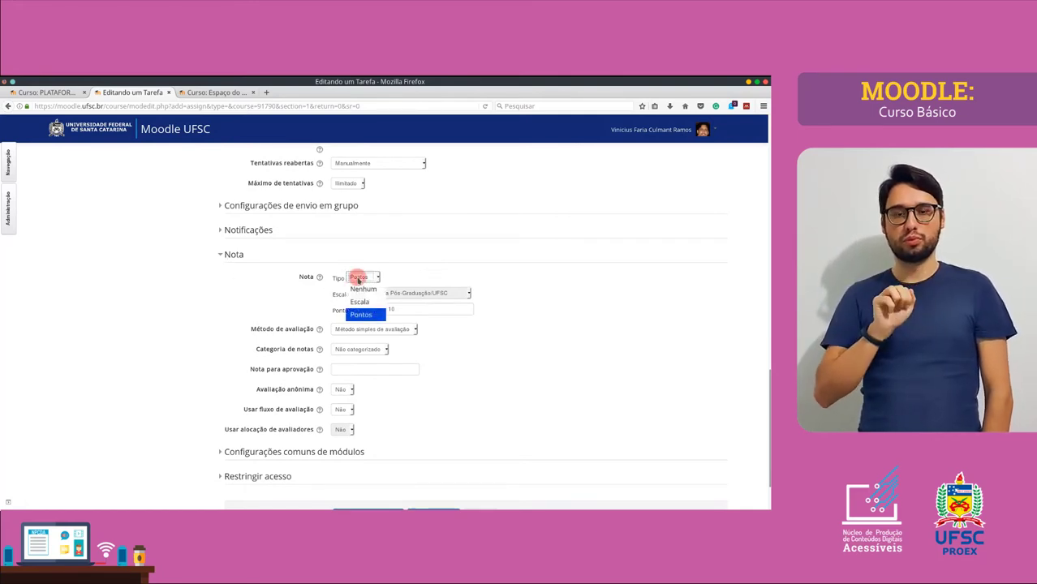
click(358, 302)
click(358, 277)
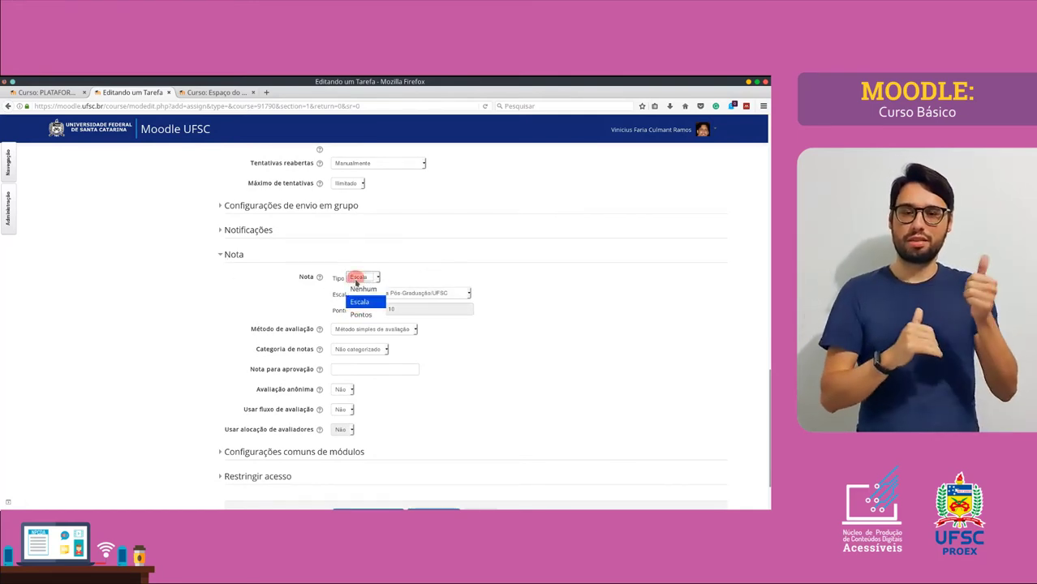
click(361, 314)
click(405, 308)
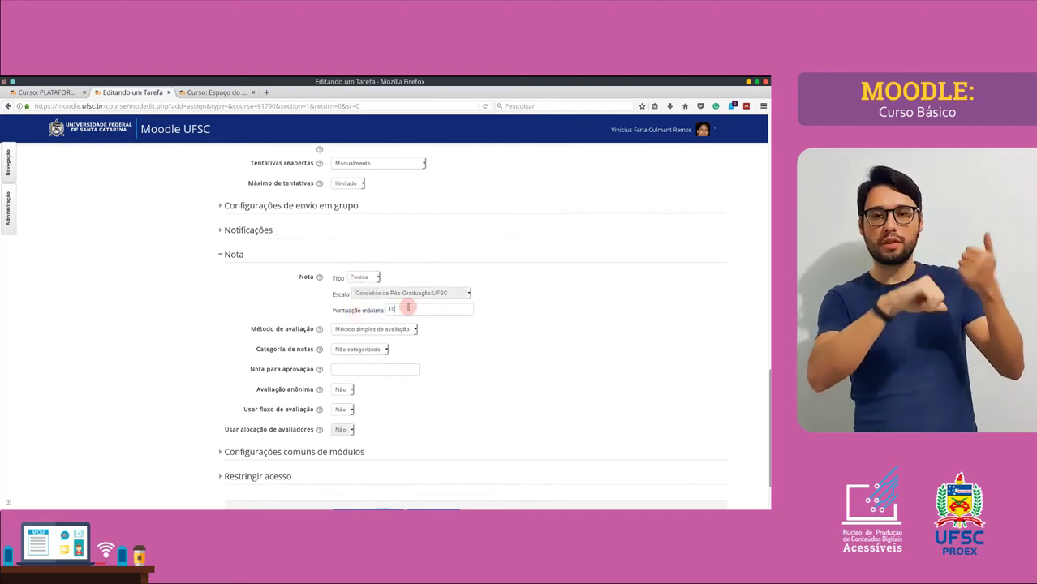
Try the Guia de avaliação and Rubrica options for Método de avaliação in the Nota section.
scroll(542, 342, down, 2)
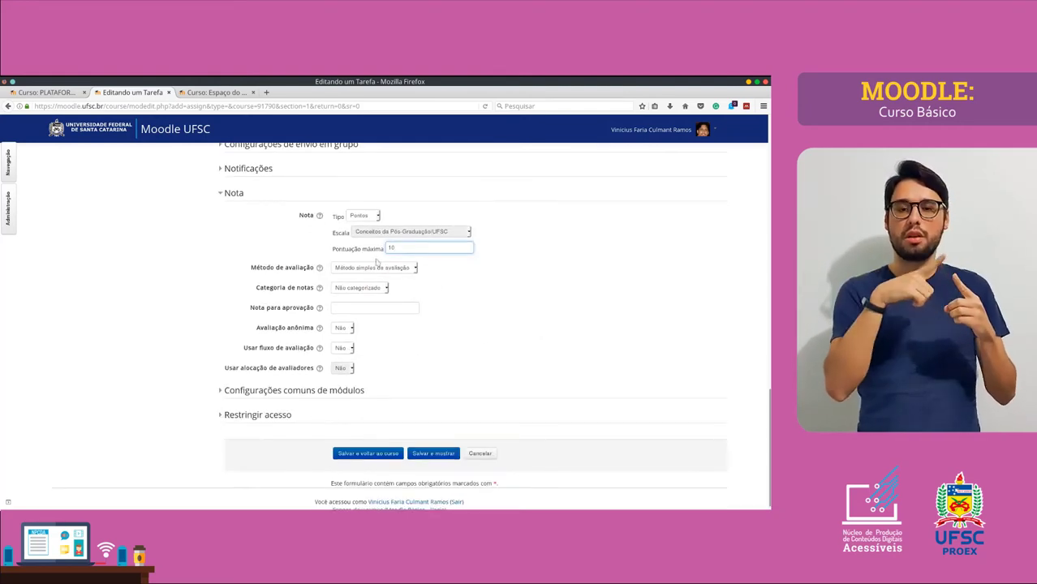
click(399, 270)
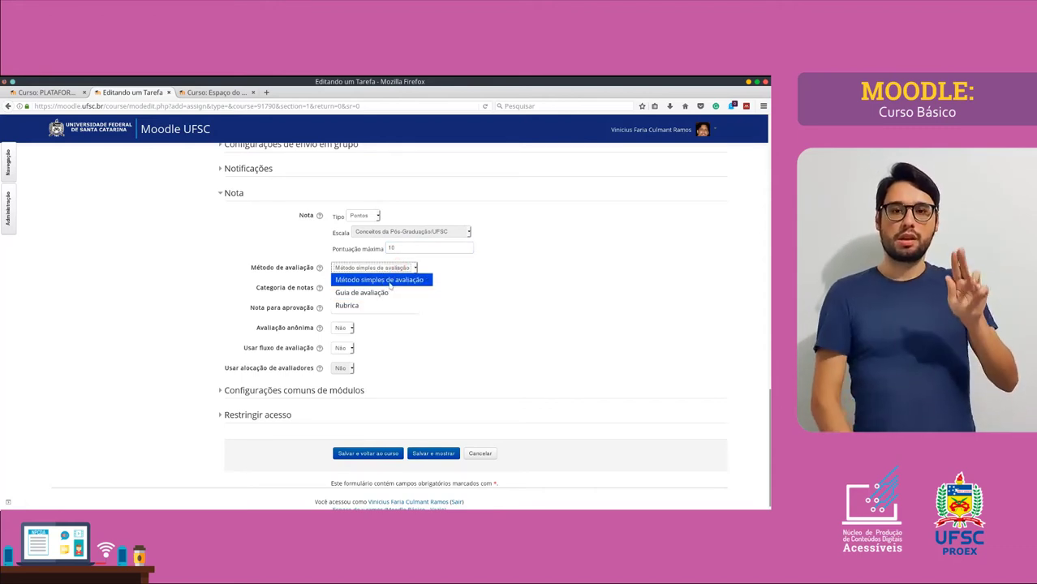
click(392, 280)
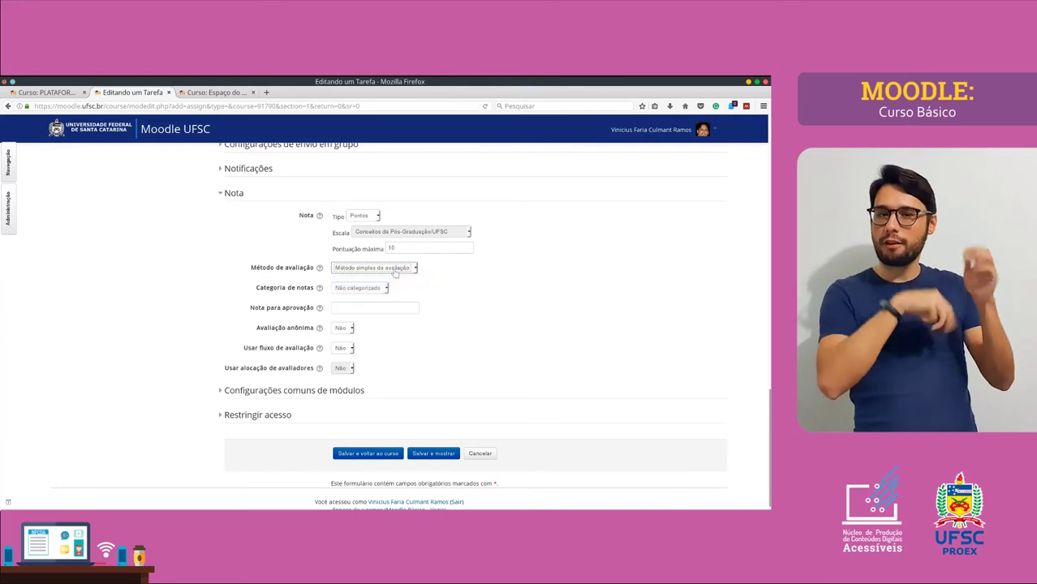
click(395, 271)
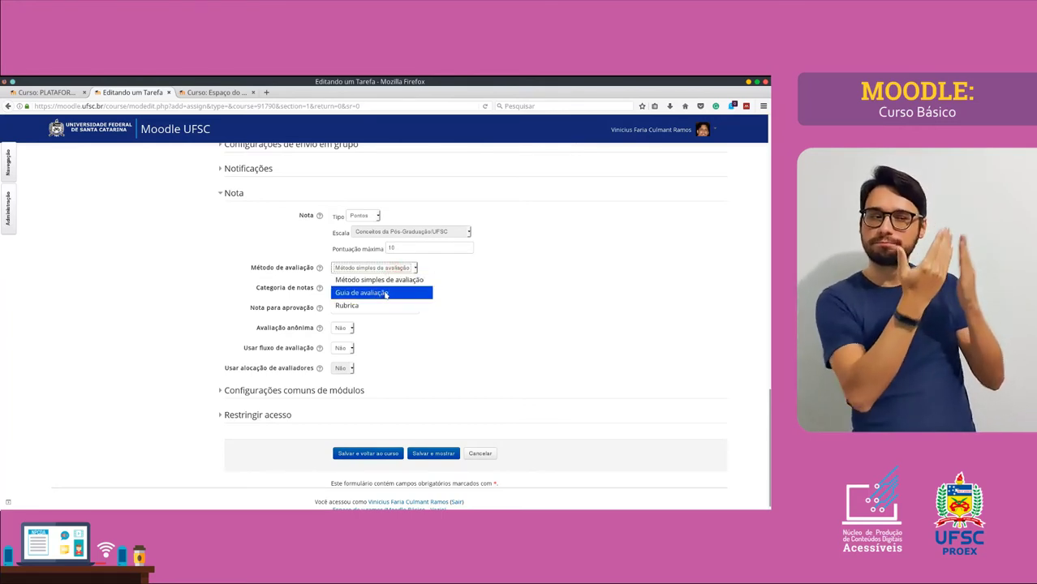
click(386, 292)
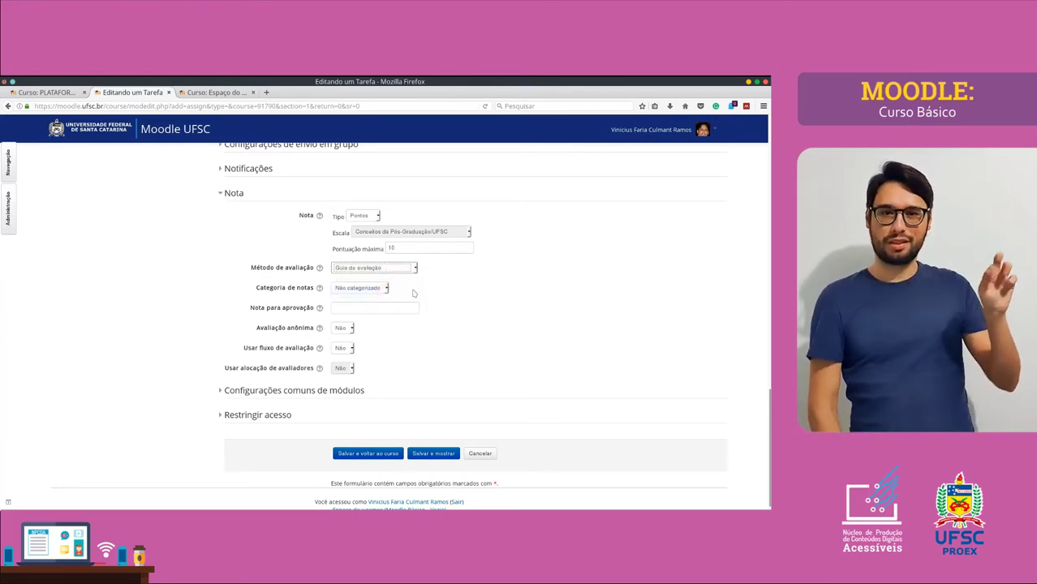
click(438, 291)
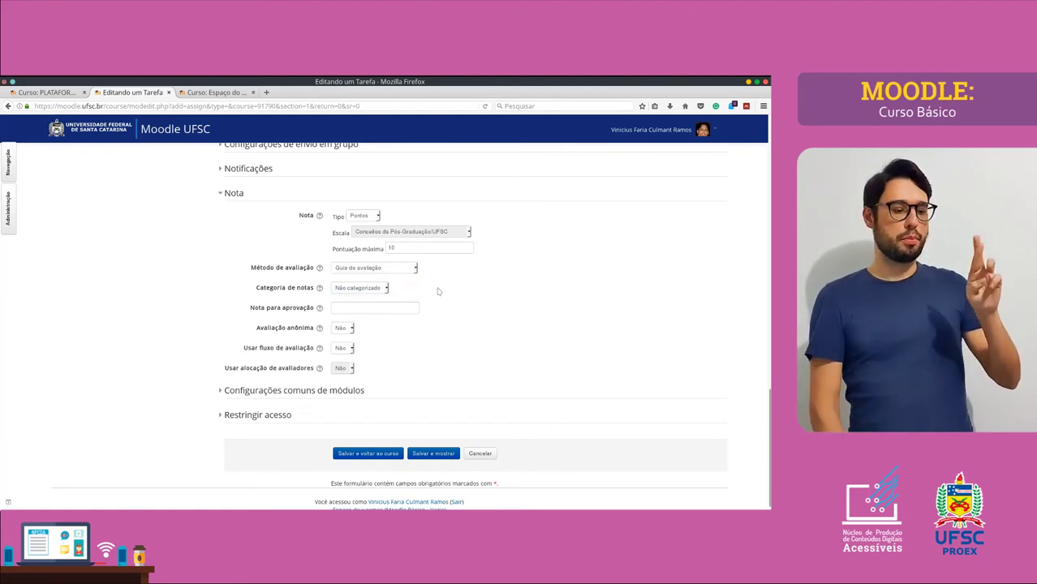
click(378, 271)
click(380, 304)
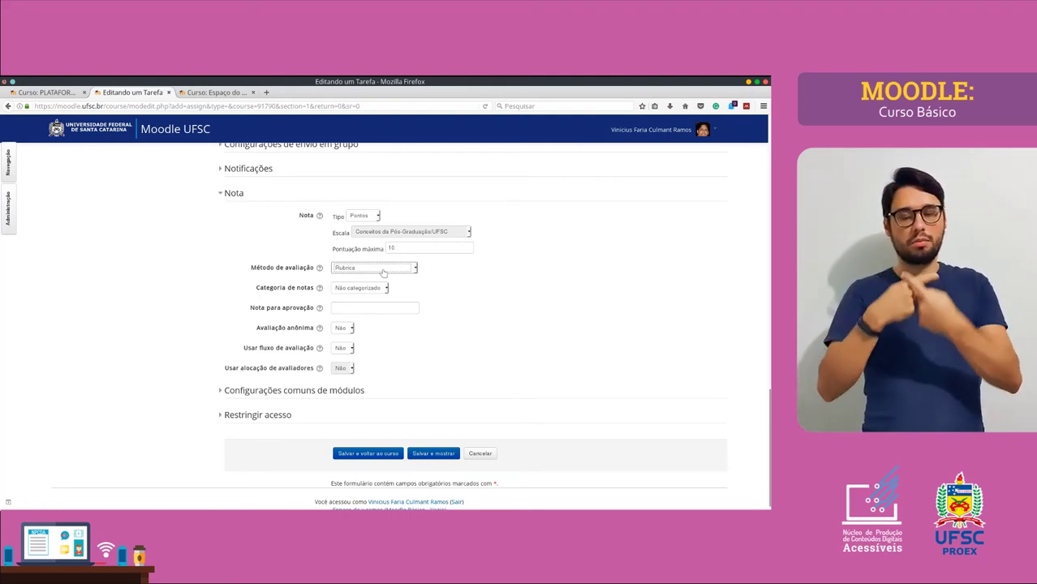
Check the Categoria de notas choices and set Método de avaliação to Método simples de avaliação.
click(361, 287)
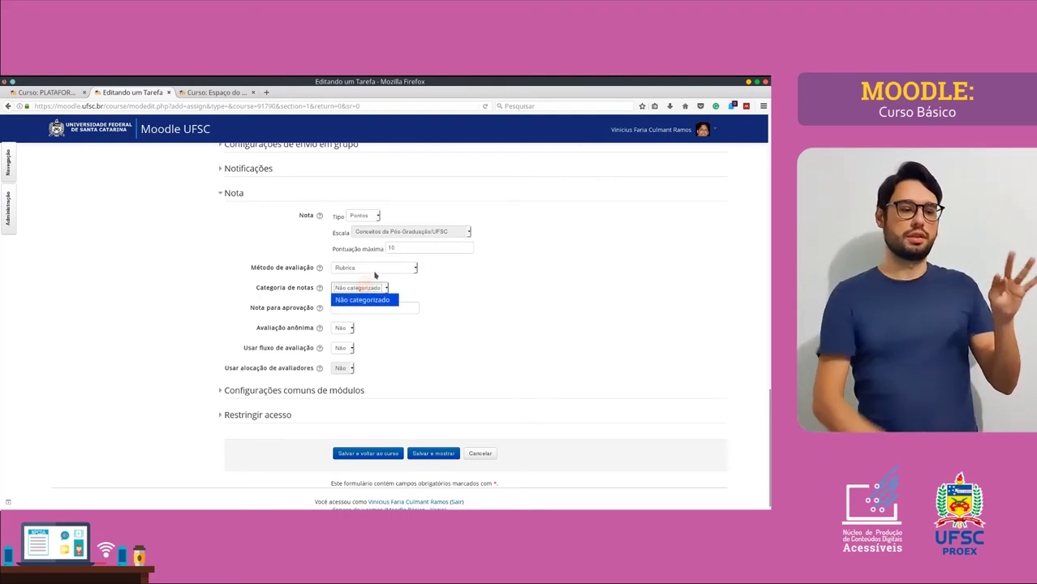
click(375, 270)
key(Up)
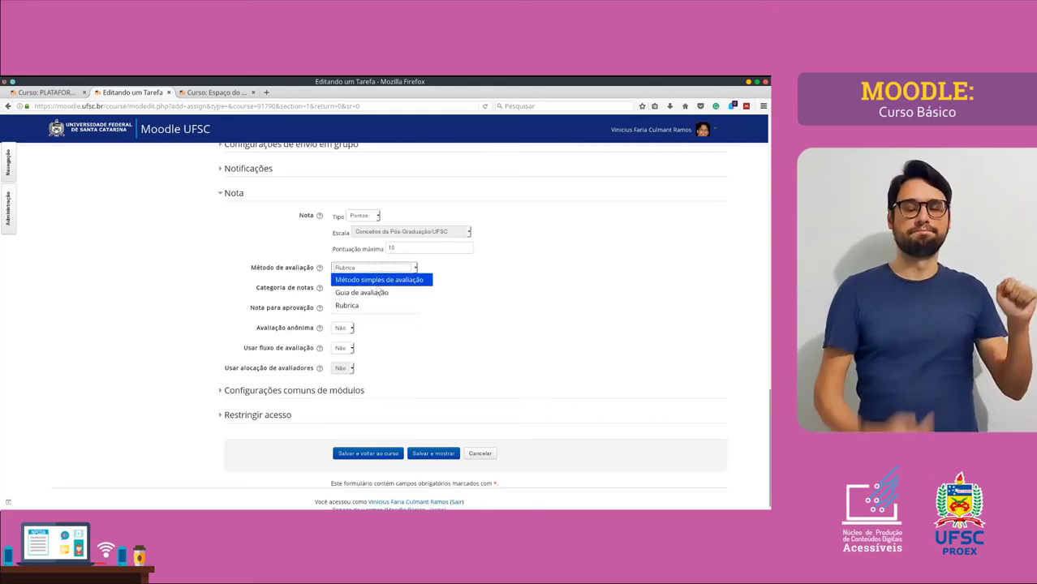
click(373, 279)
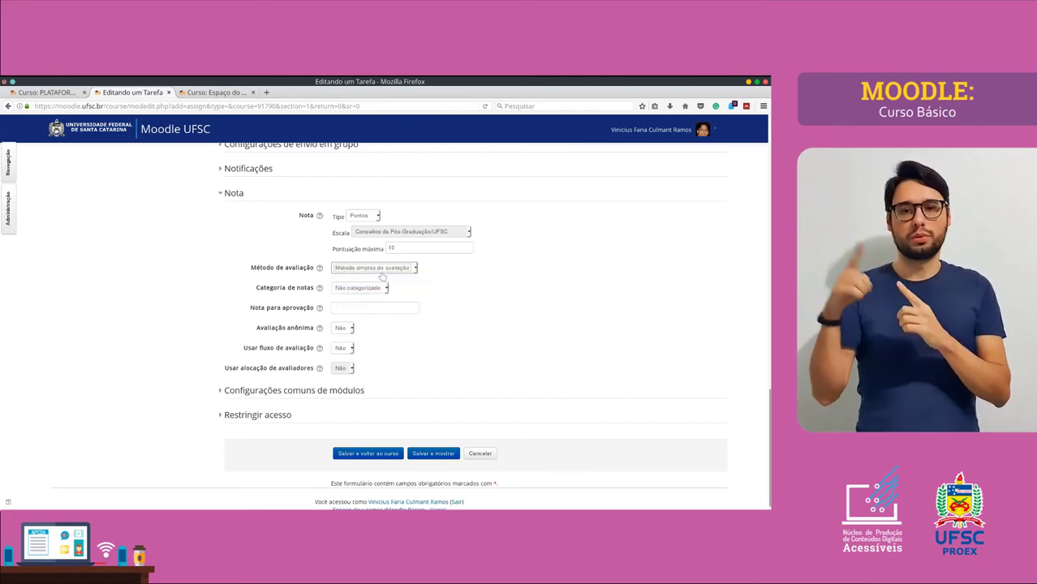
Set Nota para aprovação to 6 in the Nota section.
click(451, 299)
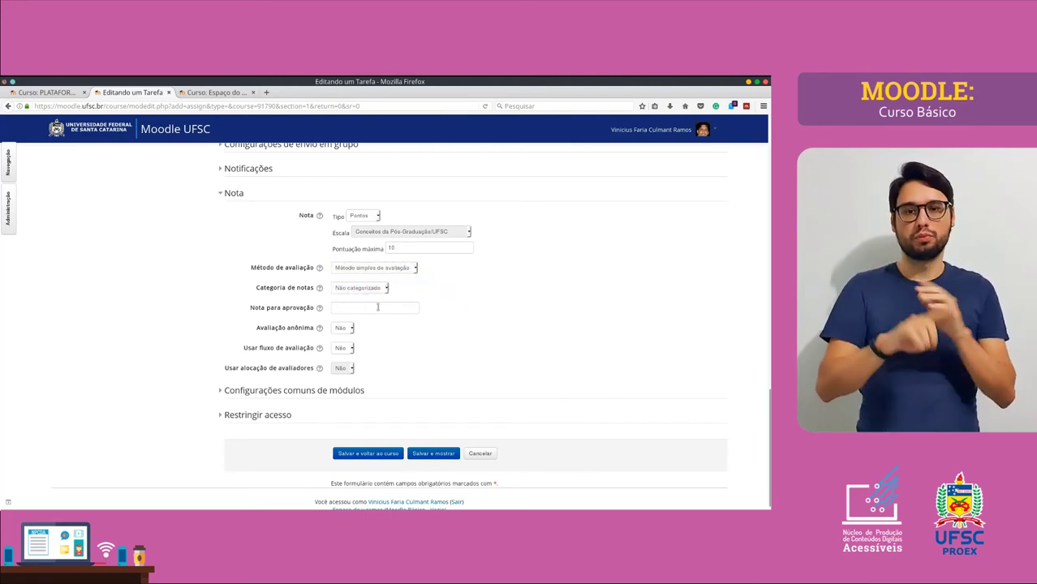
scroll(430, 310, down, 1)
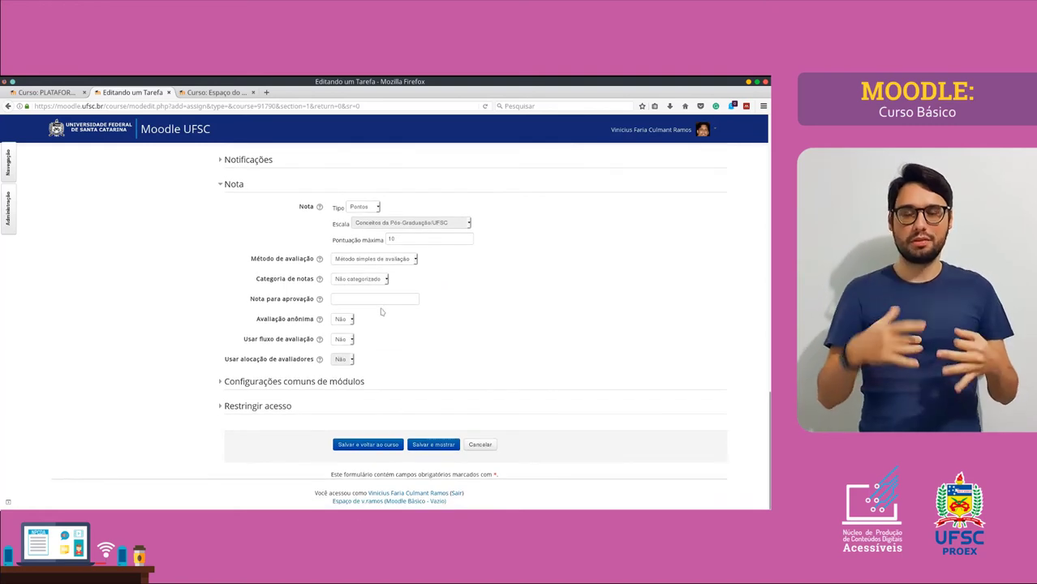
click(346, 299)
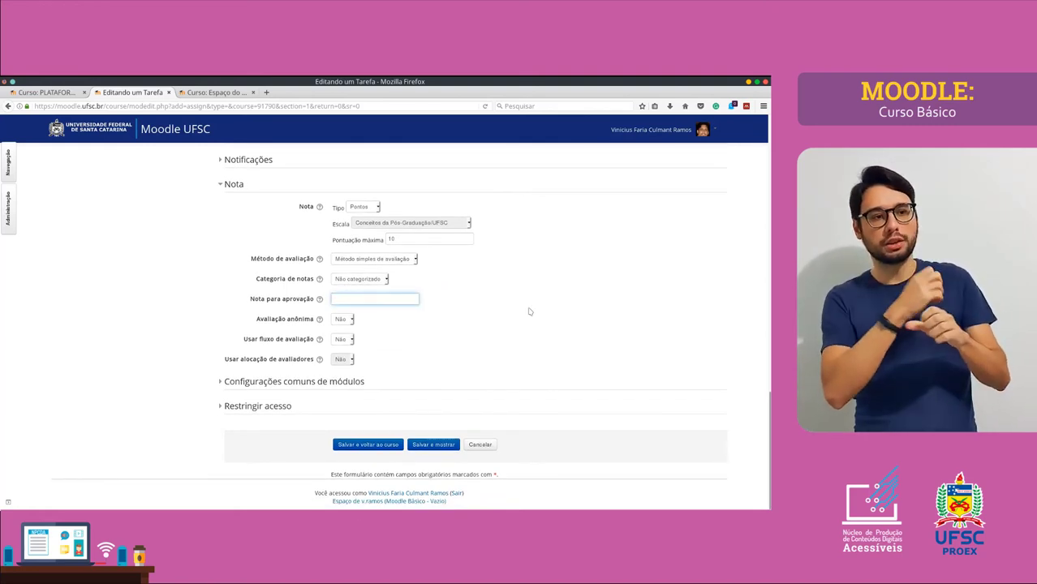
click(433, 298)
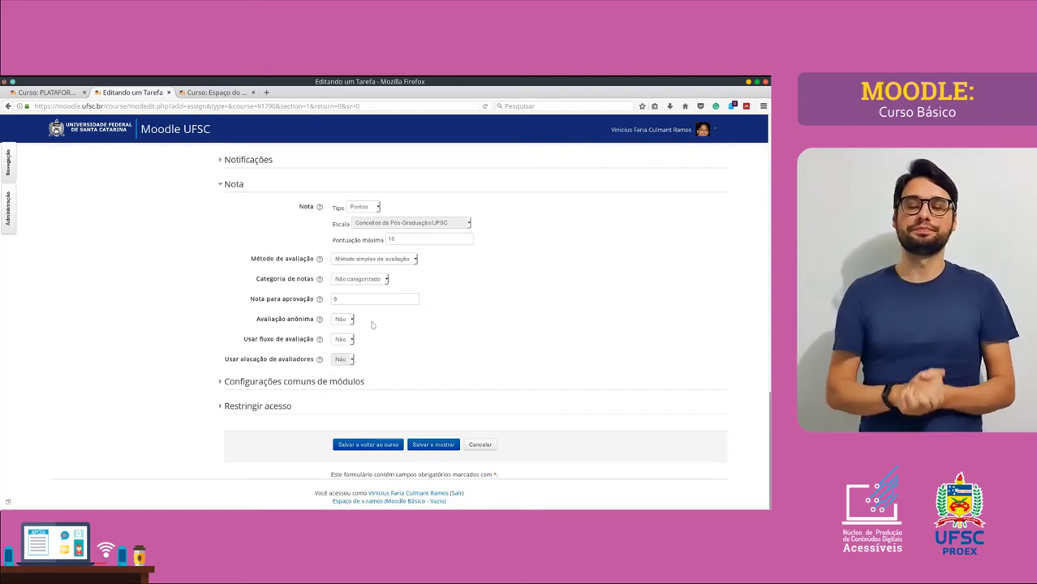
Keep both Avaliação anônima and Usar fluxo de avaliação set to Não.
click(344, 320)
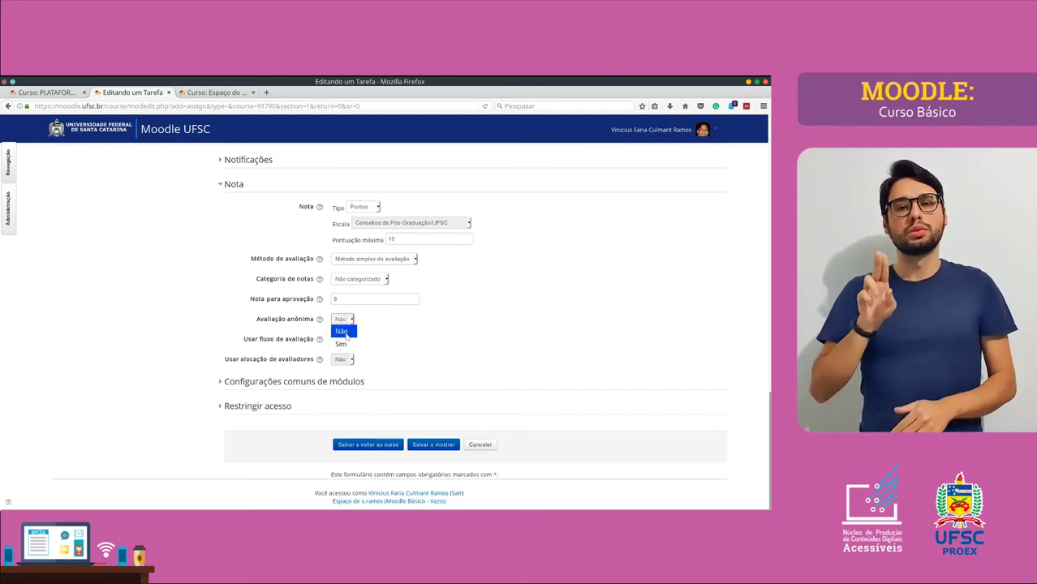
click(344, 332)
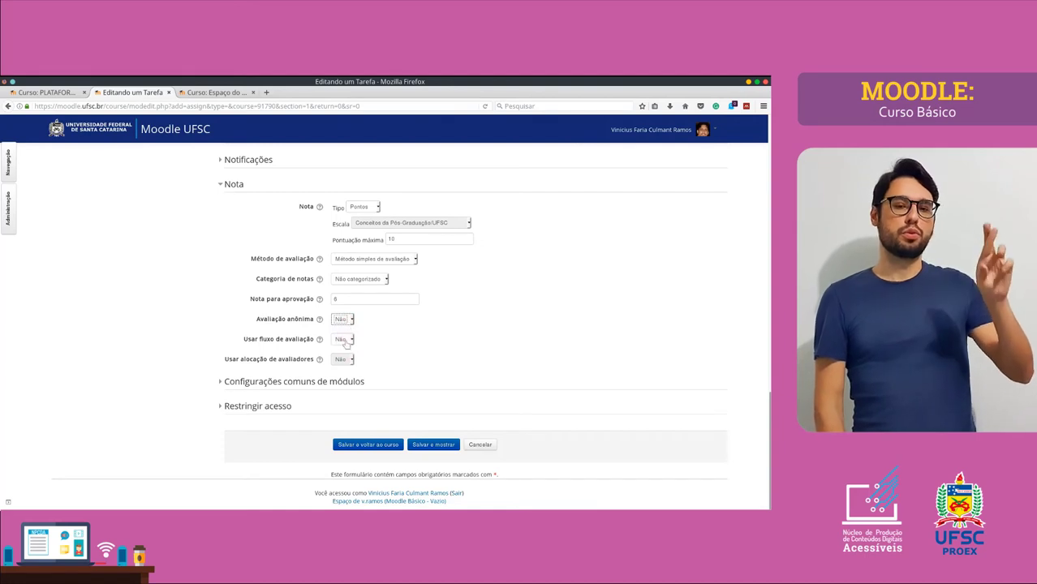
click(343, 339)
click(344, 350)
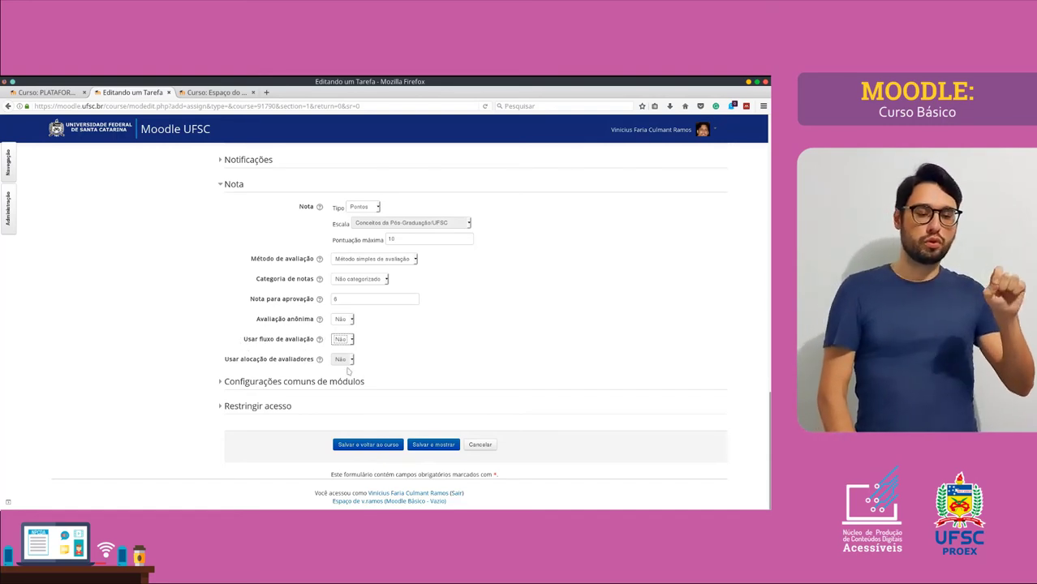
Try Sim for Usar fluxo de avaliação, check the Usar alocação de avaliadores choices and return the workflow to Não.
click(342, 339)
click(341, 357)
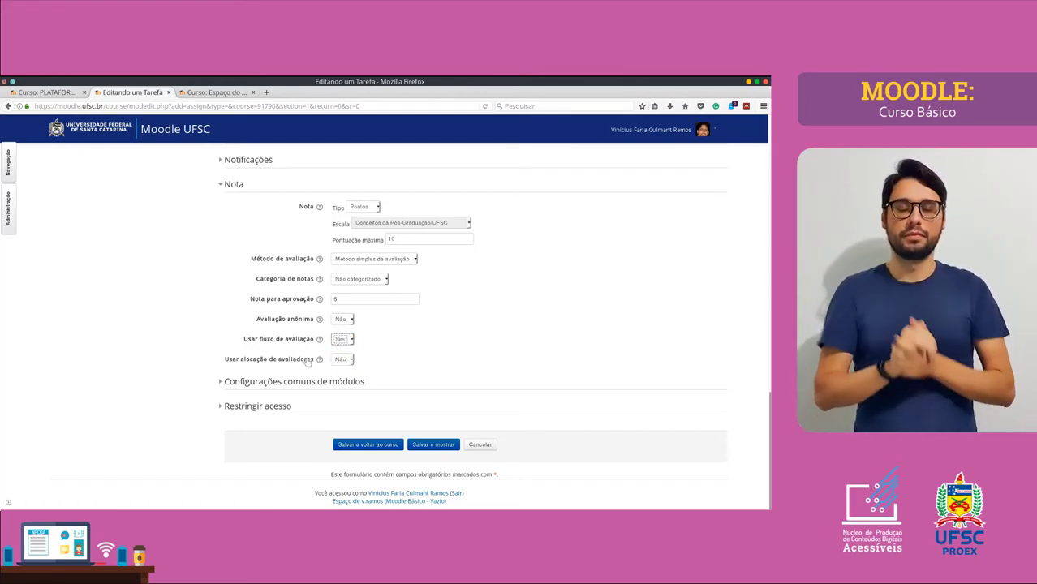
click(342, 358)
click(342, 359)
click(342, 339)
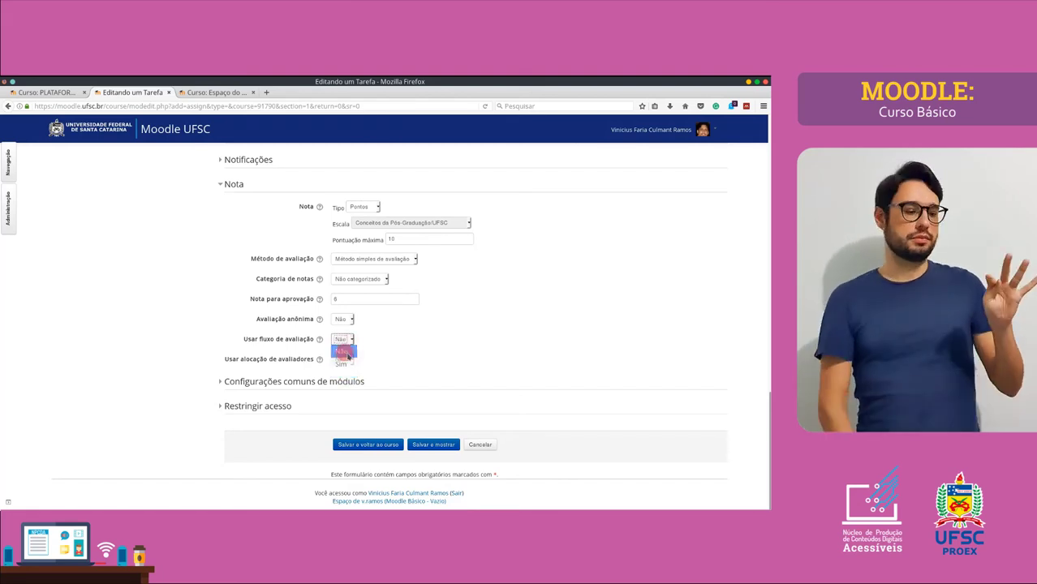
click(347, 352)
Review the submission and grading settings, save the Tarefa activity and display its page.
scroll(406, 349, up, 2)
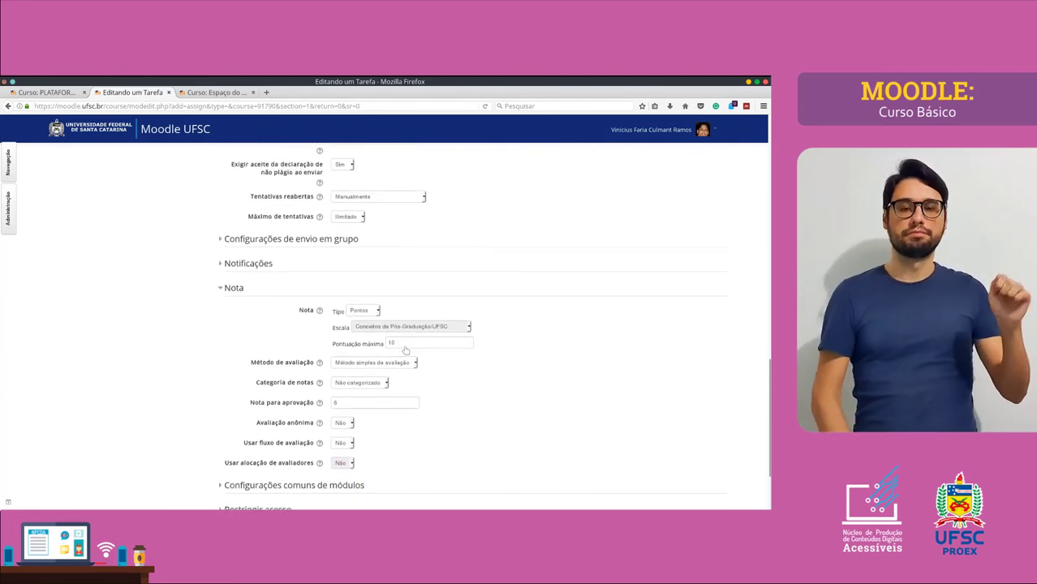
scroll(405, 350, up, 4)
scroll(412, 343, down, 3)
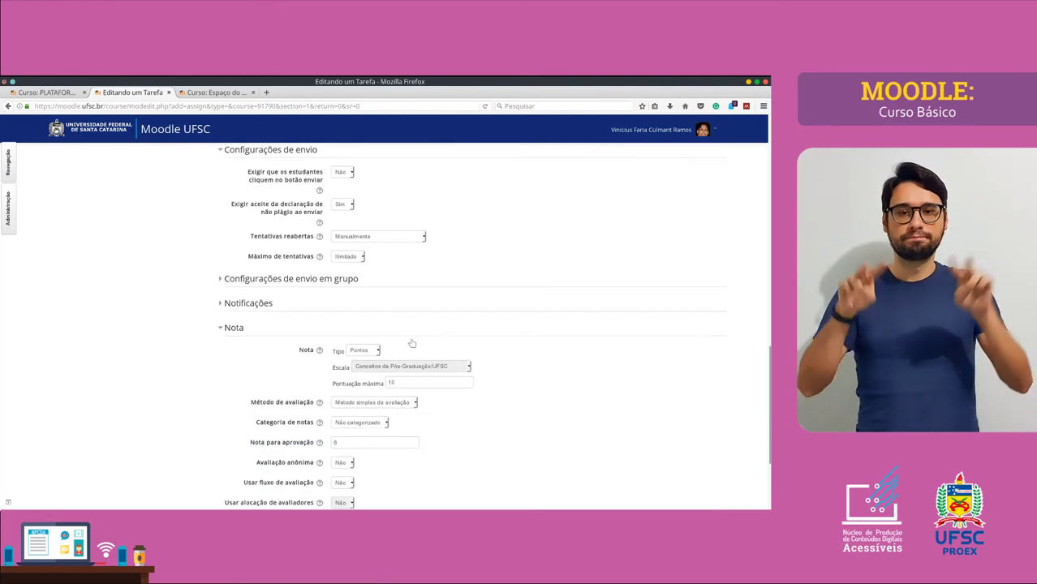
scroll(412, 343, down, 3)
click(422, 447)
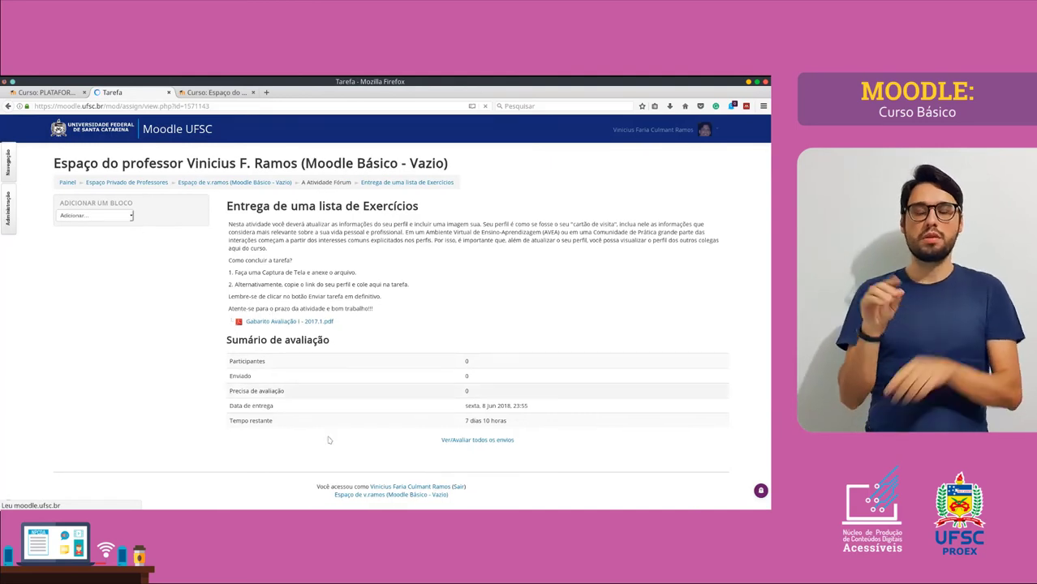
Examine the activity's description and Sumário de avaliação, view the grading page for all submissions and return to the activity.
drag(230, 226, 328, 308)
click(346, 326)
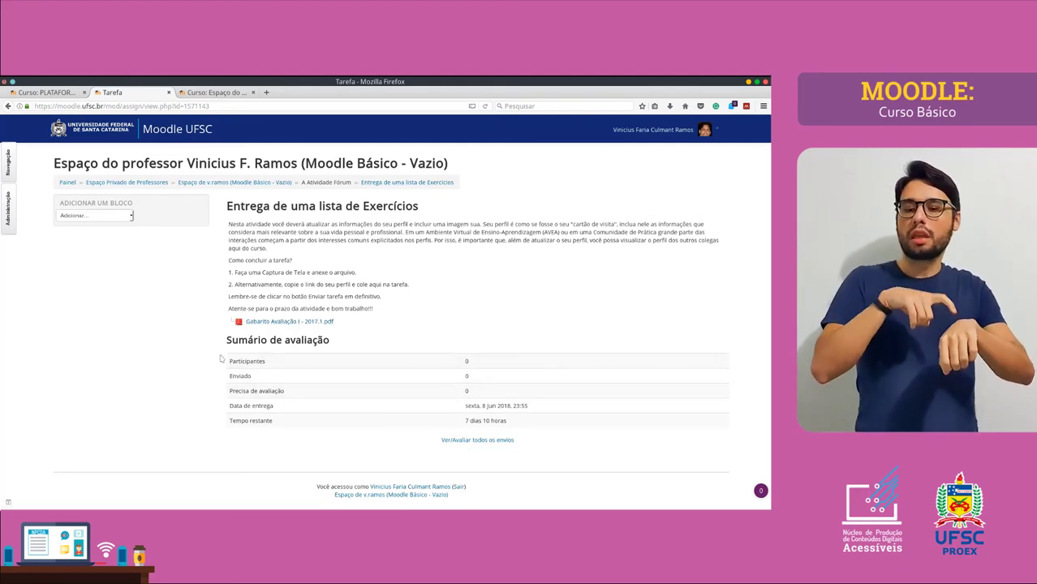
drag(229, 360, 301, 403)
click(301, 403)
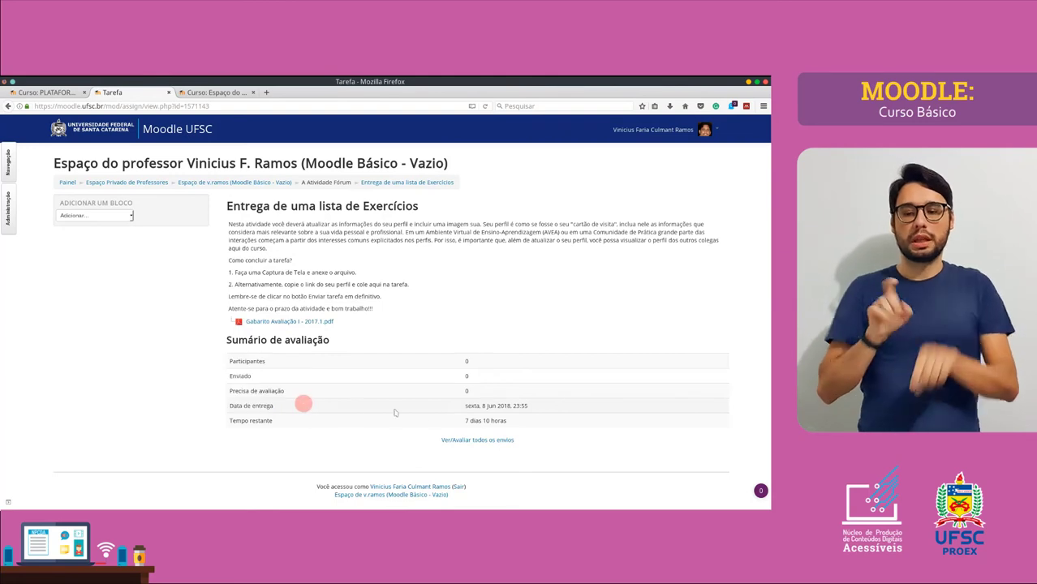
click(478, 442)
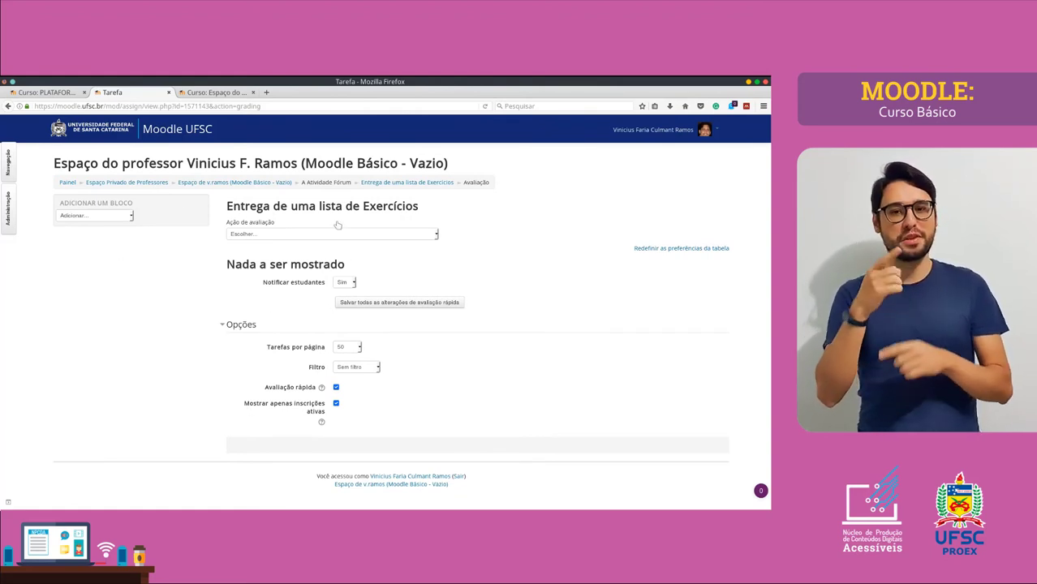
click(381, 182)
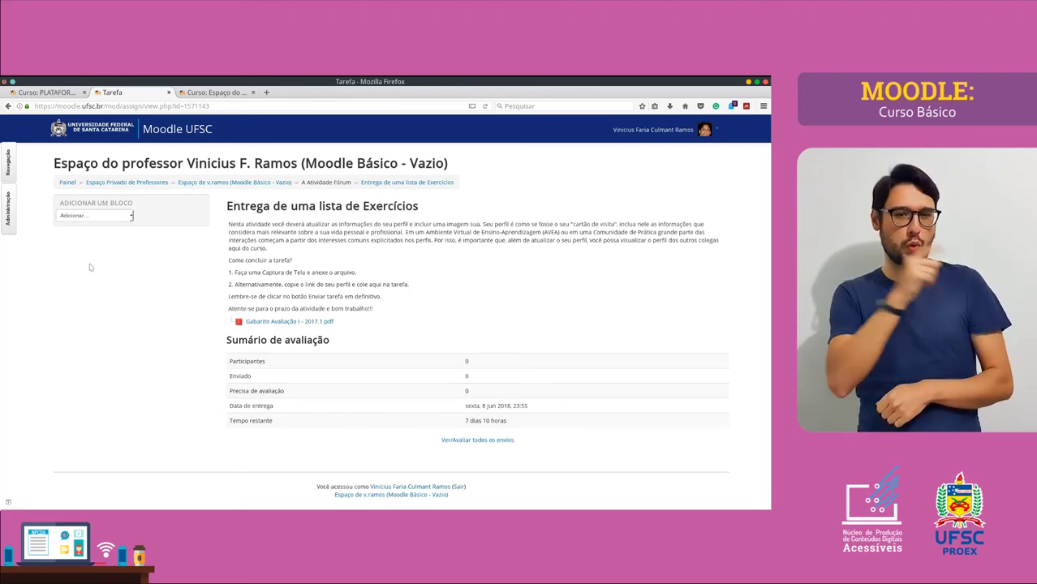
Switch the role to Estudante to view the activity as a student.
click(16, 216)
click(92, 369)
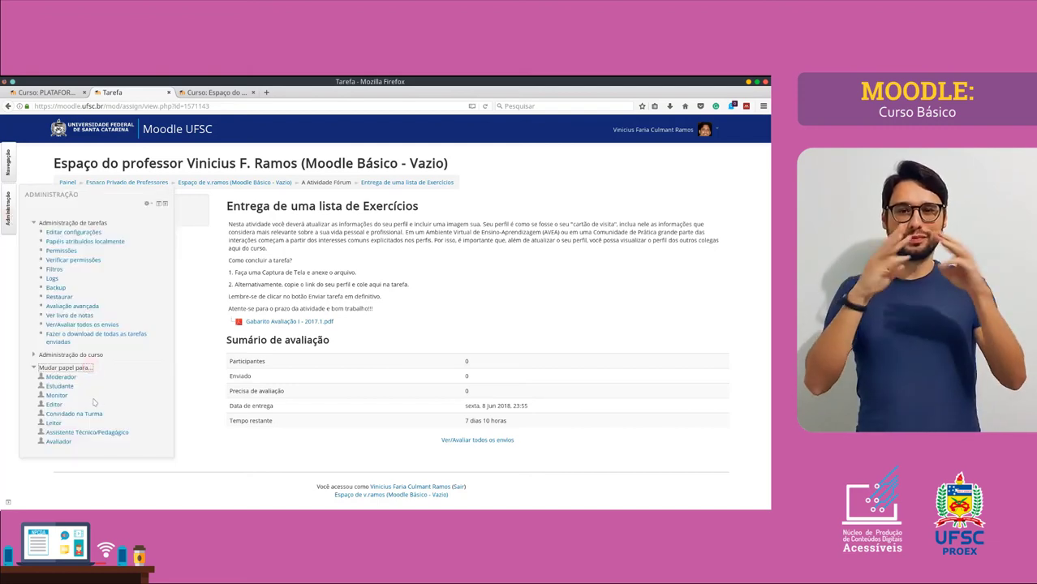
click(59, 386)
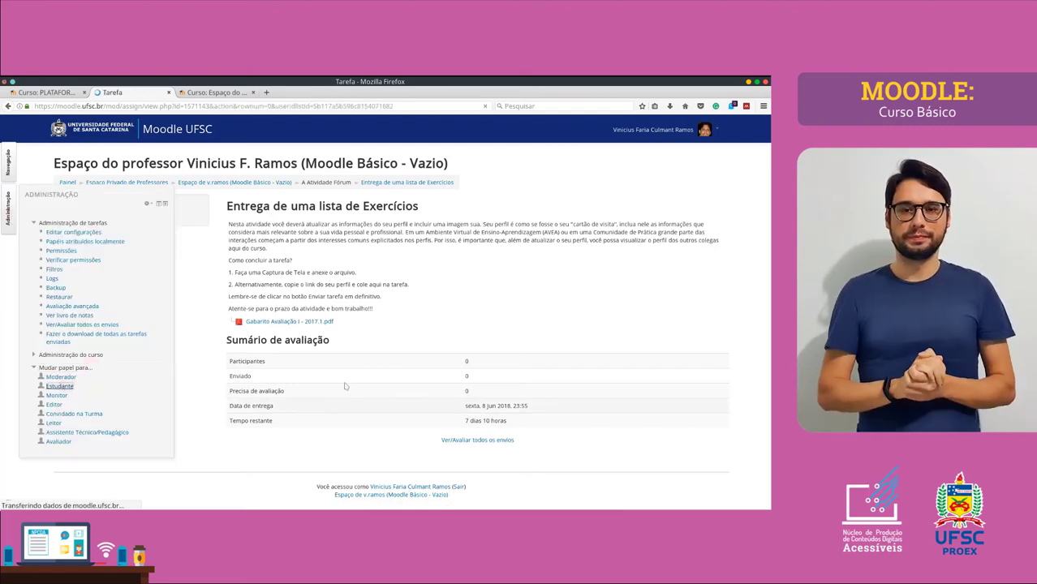
Start adding a submission to the task and accept the non-plagiarism declaration.
scroll(375, 368, down, 1)
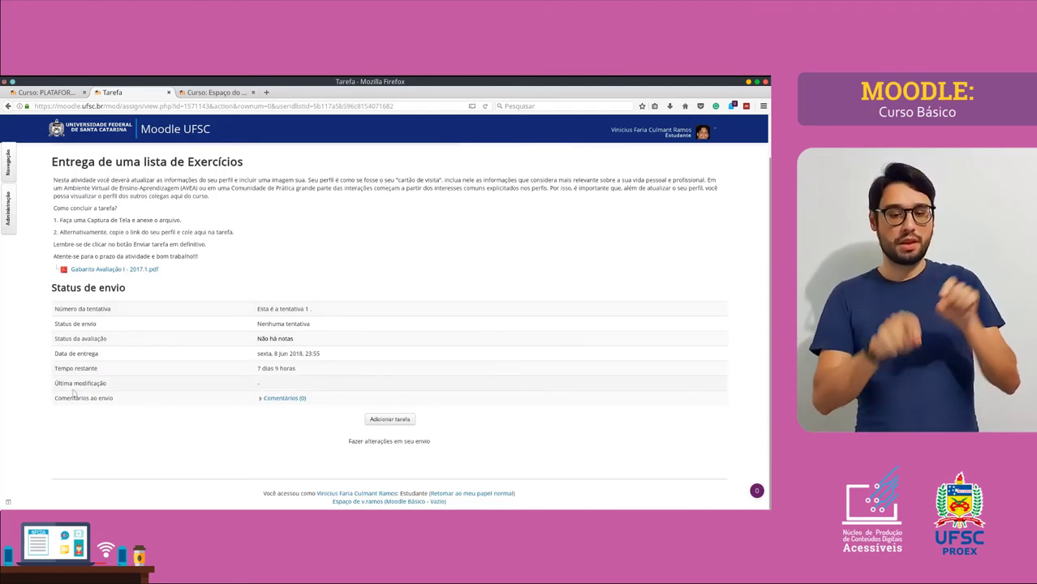
click(394, 423)
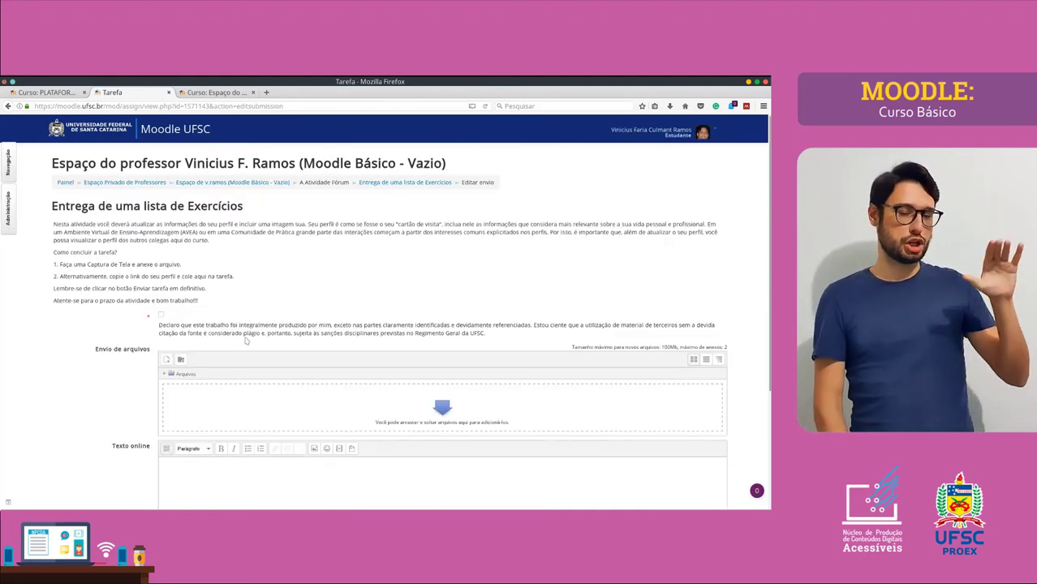
click(162, 315)
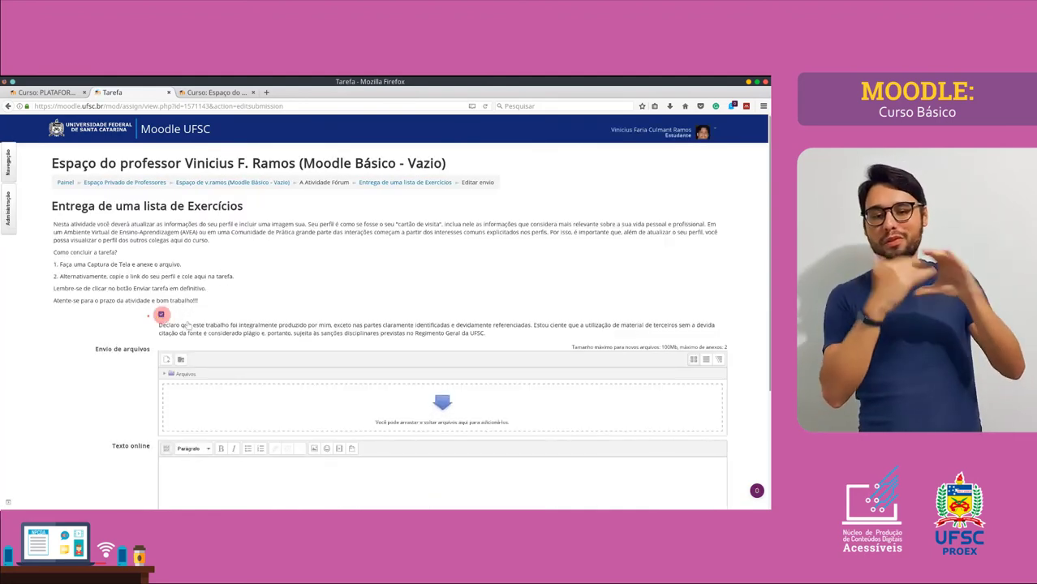
Check the file sources offered for Envio de arquivos and close the file picker without choosing a file.
scroll(412, 333, down, 2)
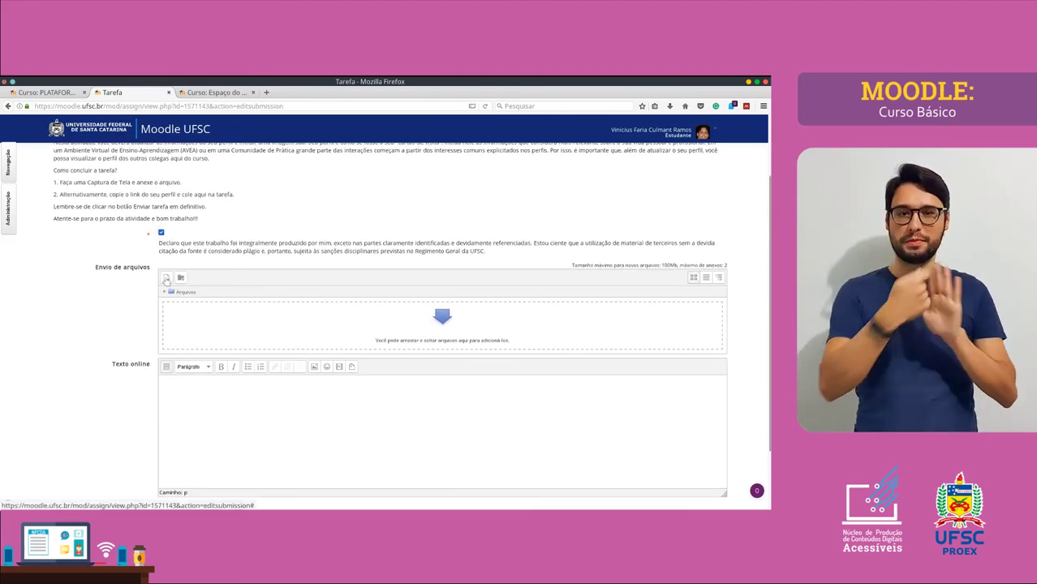
click(265, 323)
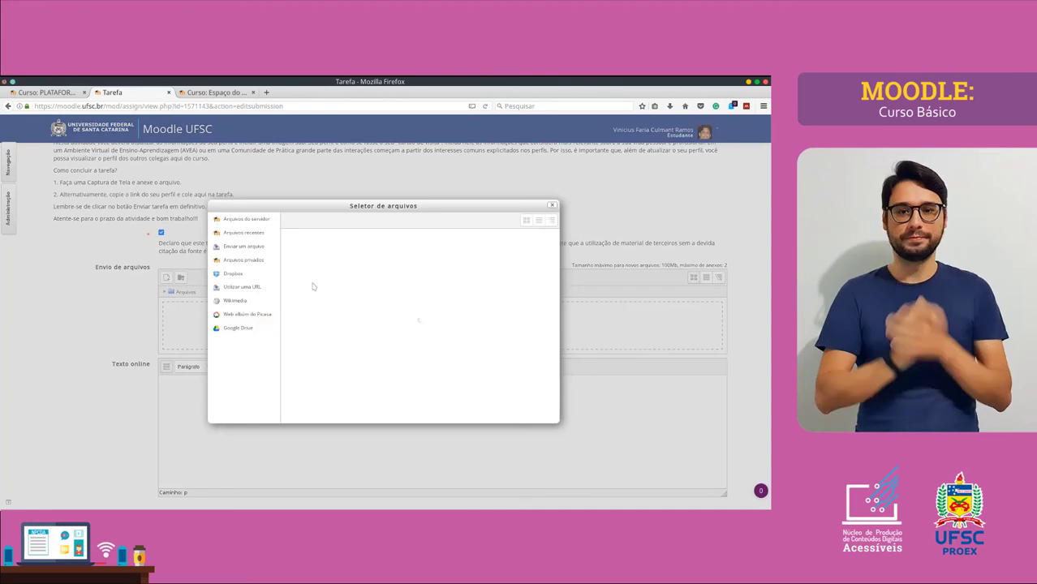
click(552, 205)
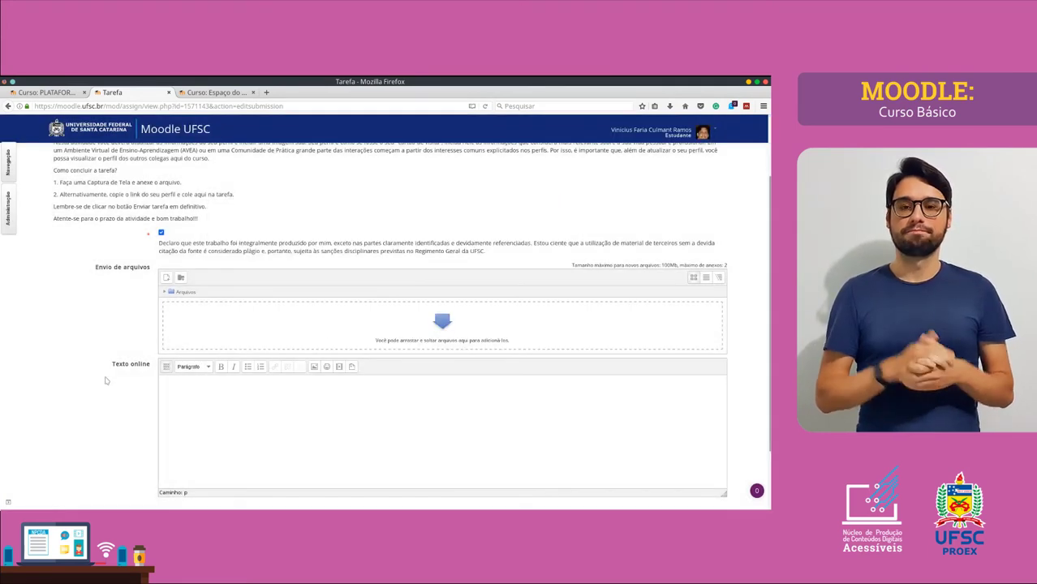
Examine the Texto online editor and the file size and attachment limits on the submission form.
scroll(205, 388, down, 2)
click(256, 341)
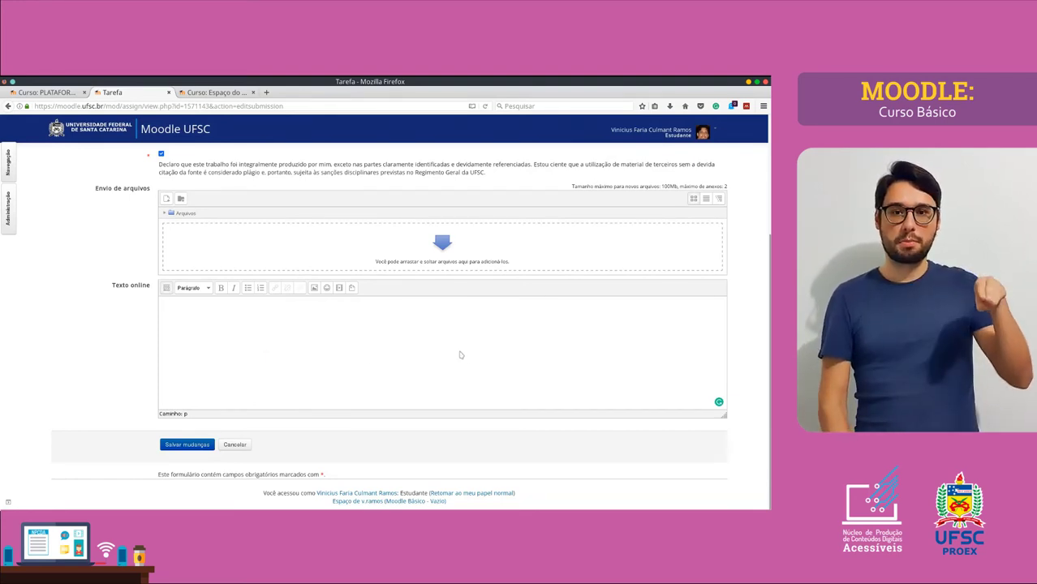
scroll(210, 386, up, 5)
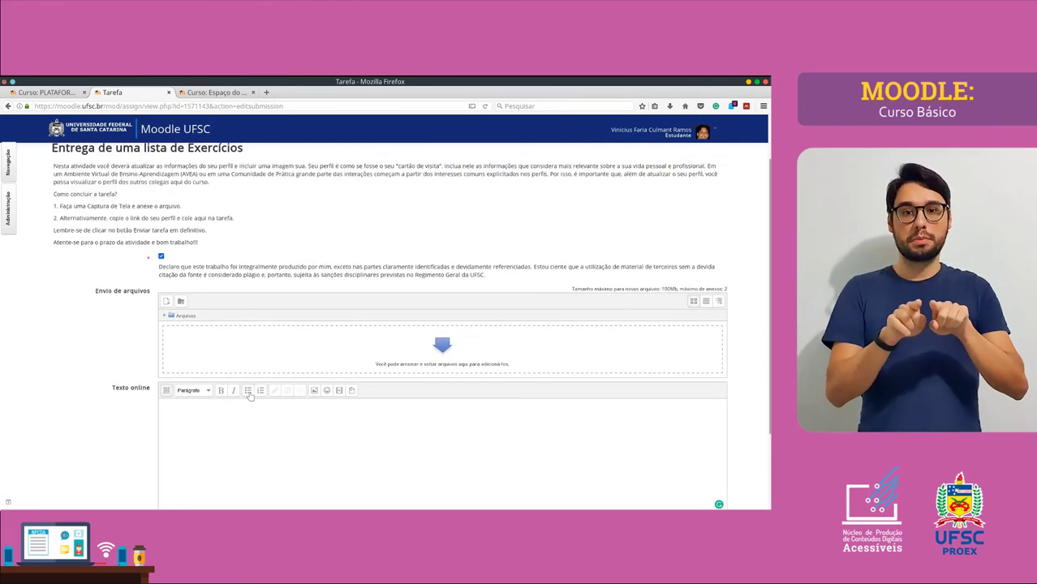
drag(608, 349, 727, 347)
click(727, 347)
scroll(261, 353, down, 4)
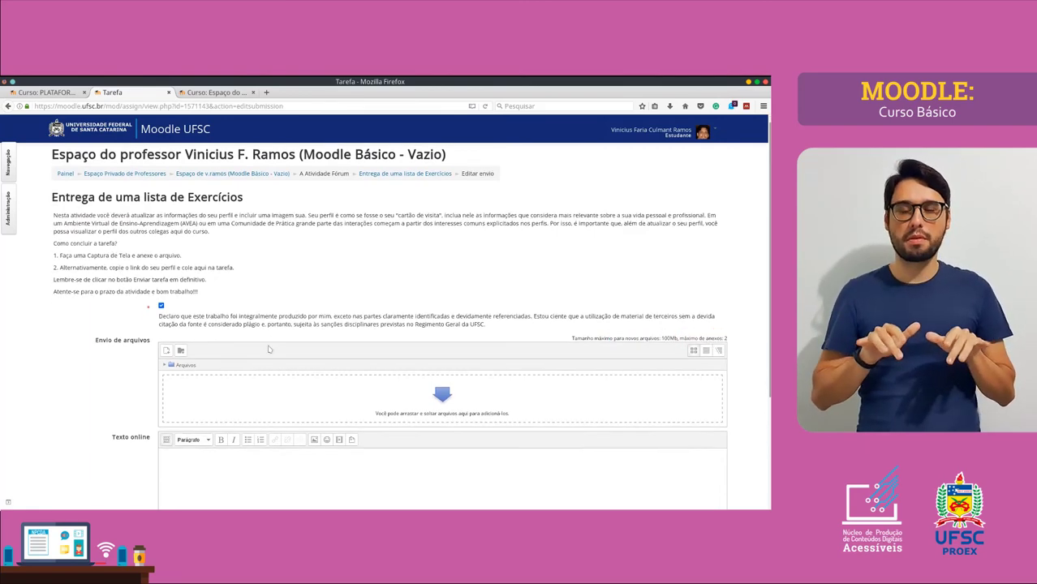
Enter "Inlcuir um texto para o envio da tarefa" as the Texto online and save the submission.
click(311, 355)
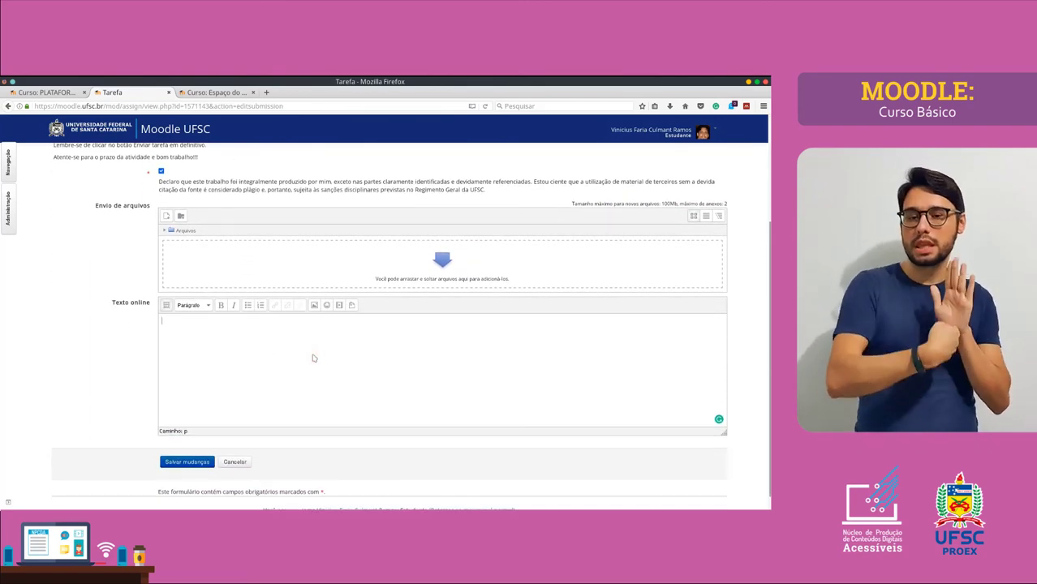
text(Incluir um l)
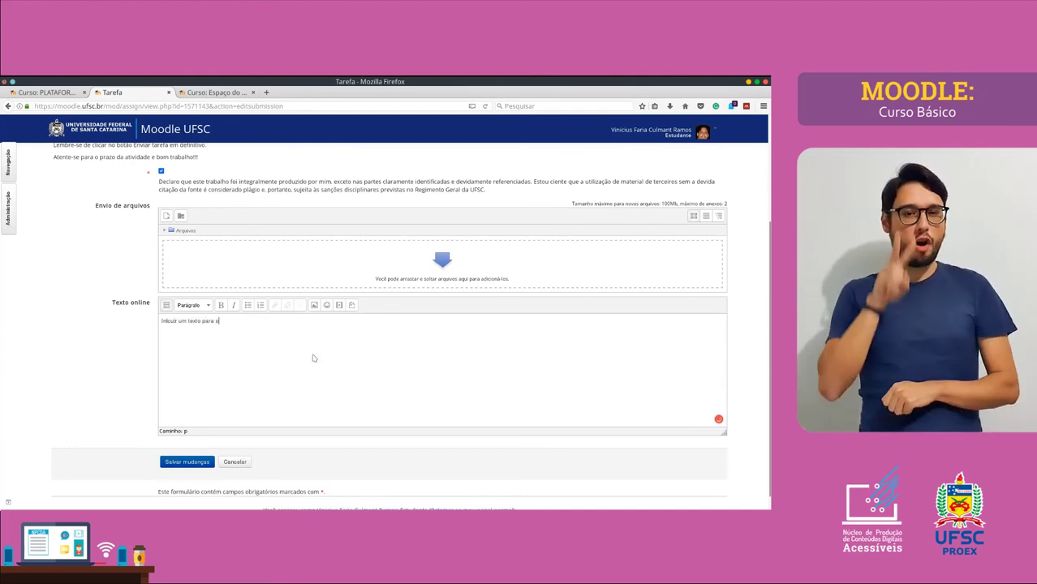
text( d)
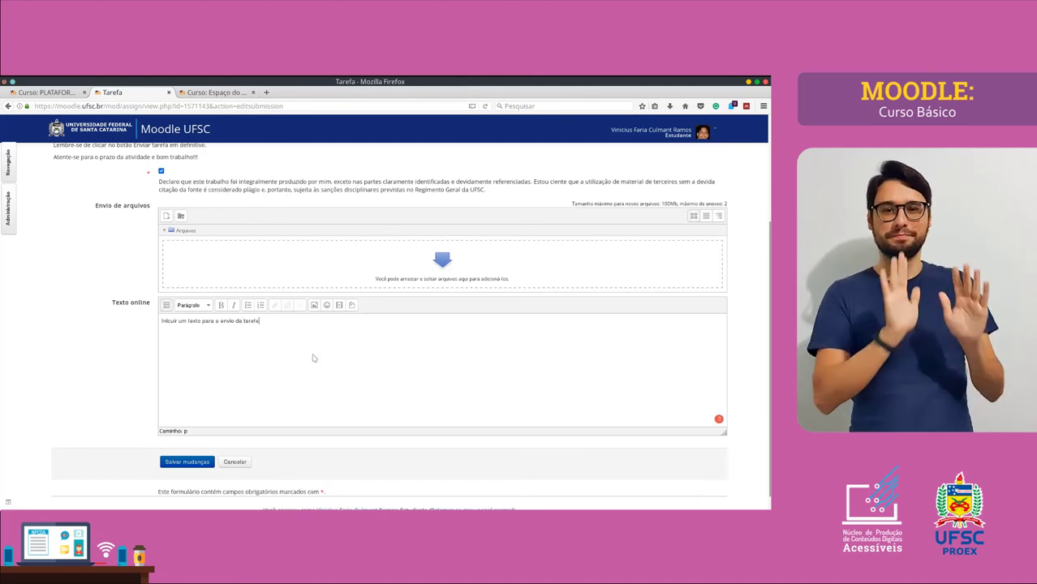
text(a tarefa)
click(184, 461)
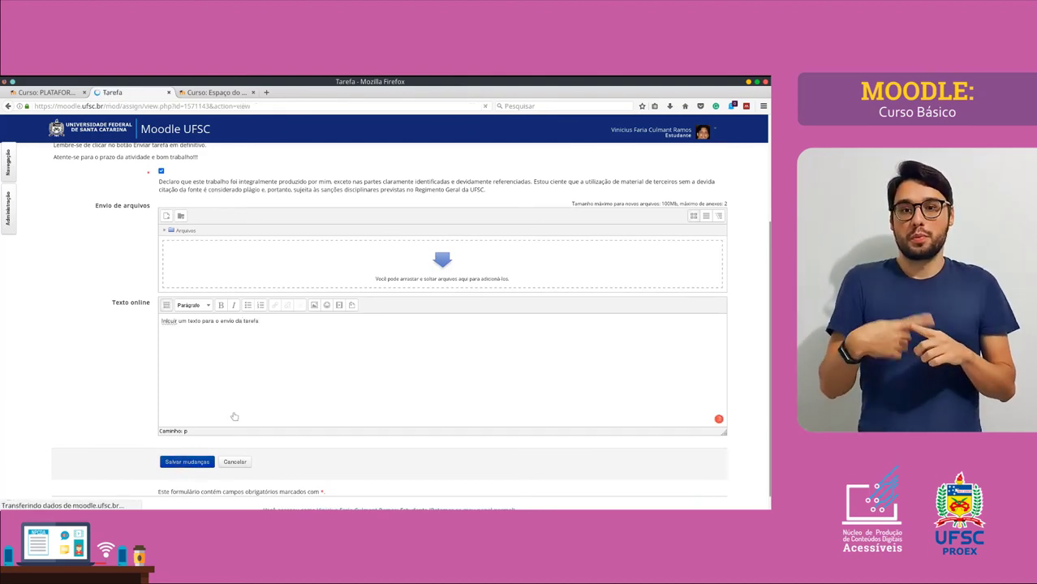
Examine the Status de envio table for the saved submission, especially its submission status.
scroll(282, 294, down, 2)
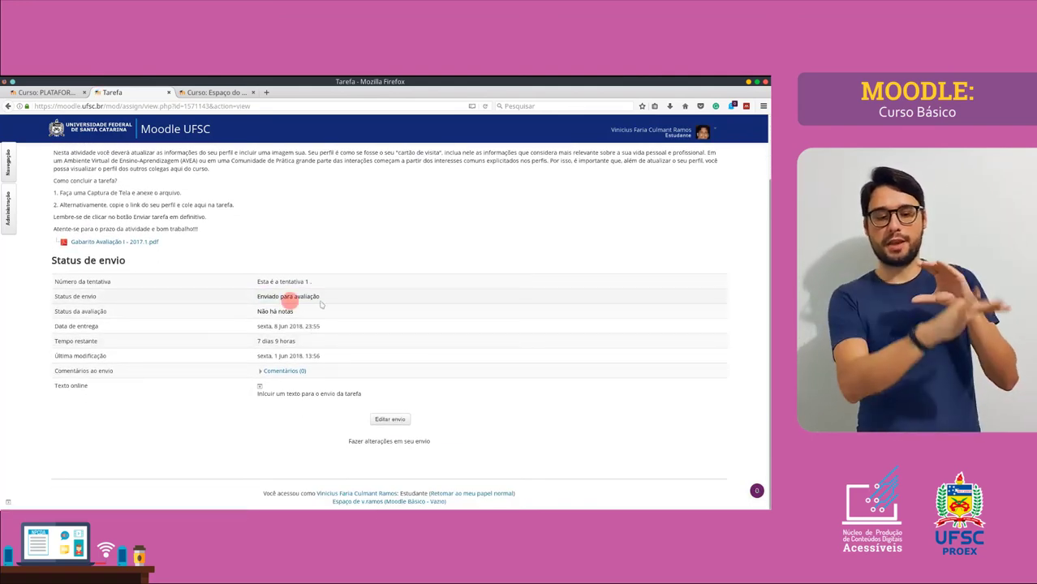
click(309, 296)
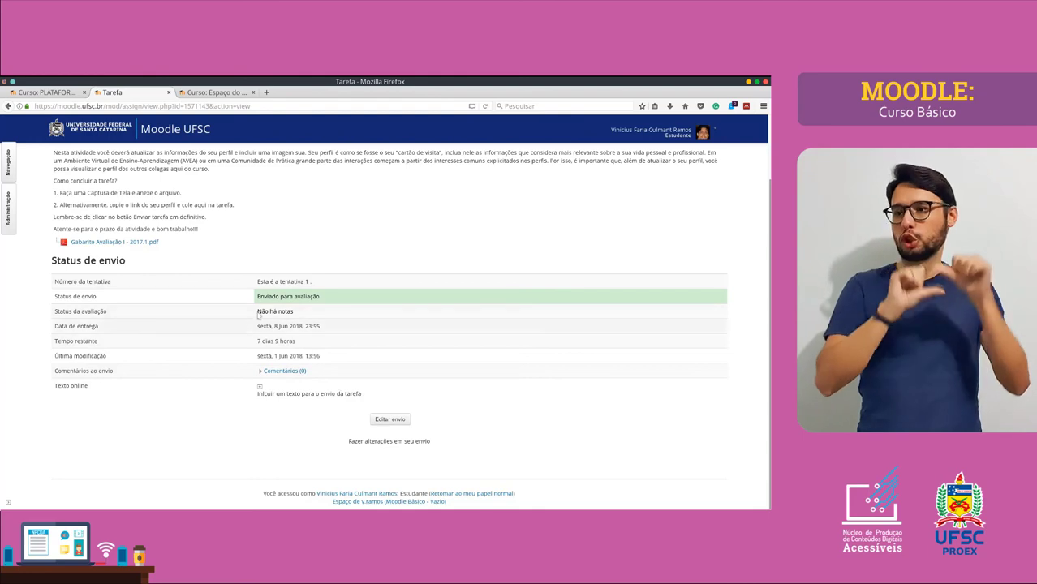
drag(253, 296, 398, 296)
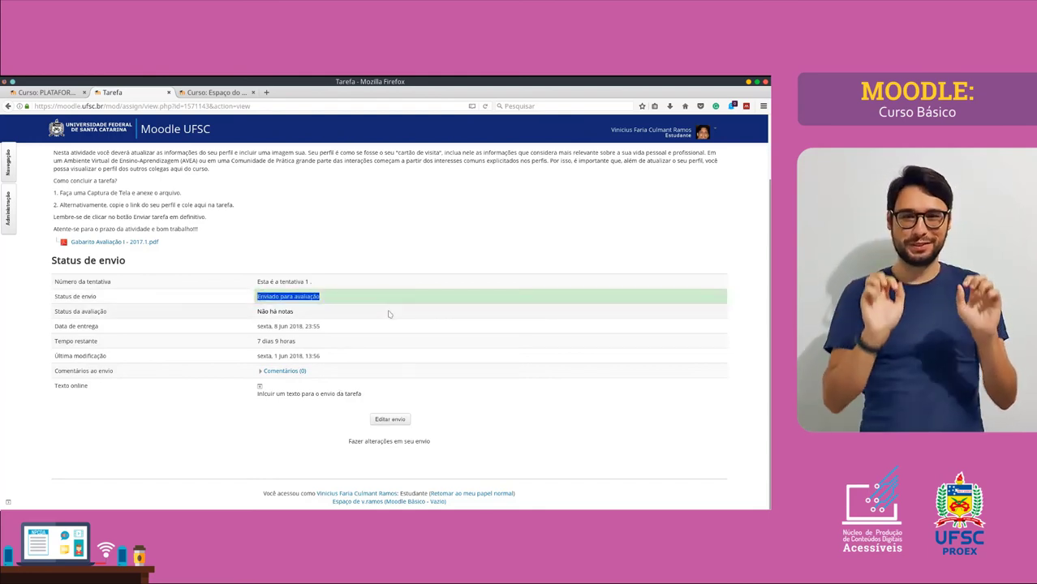
click(388, 314)
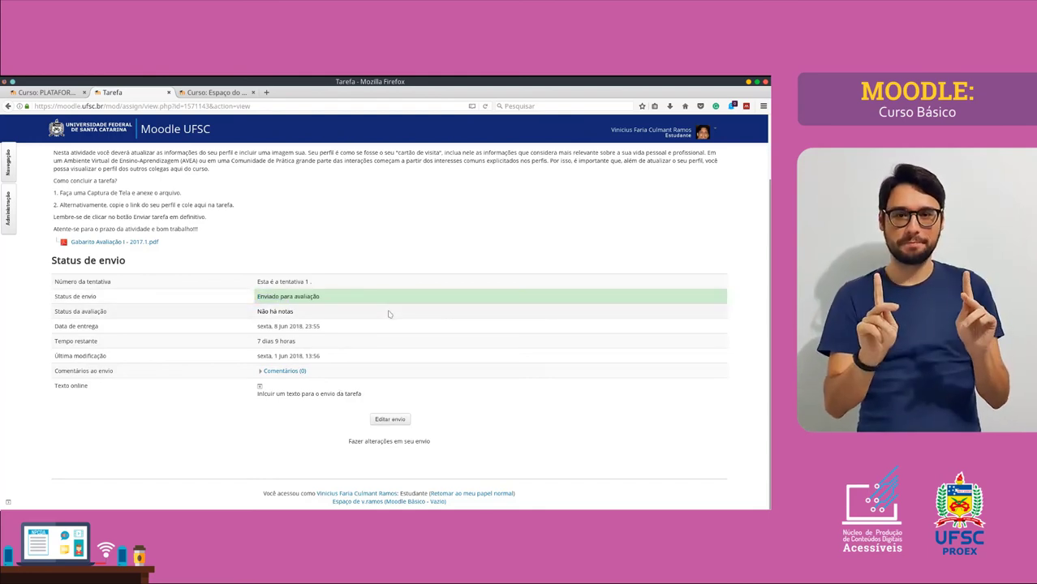
Open the saved submission for editing, return to the normal role, and go back to the Entrega de uma lista de Exercícios activity.
click(390, 419)
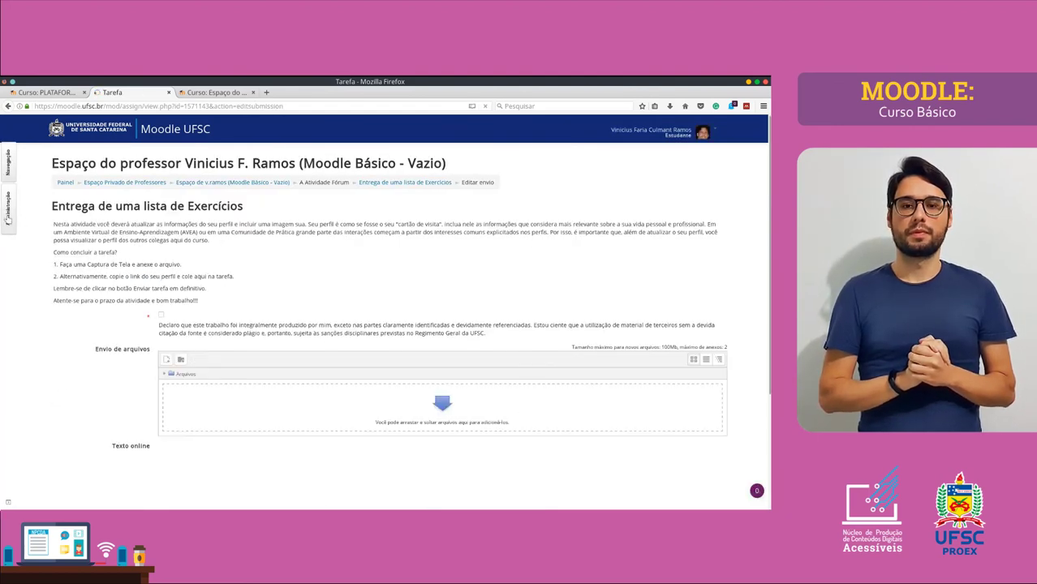
click(7, 217)
click(86, 245)
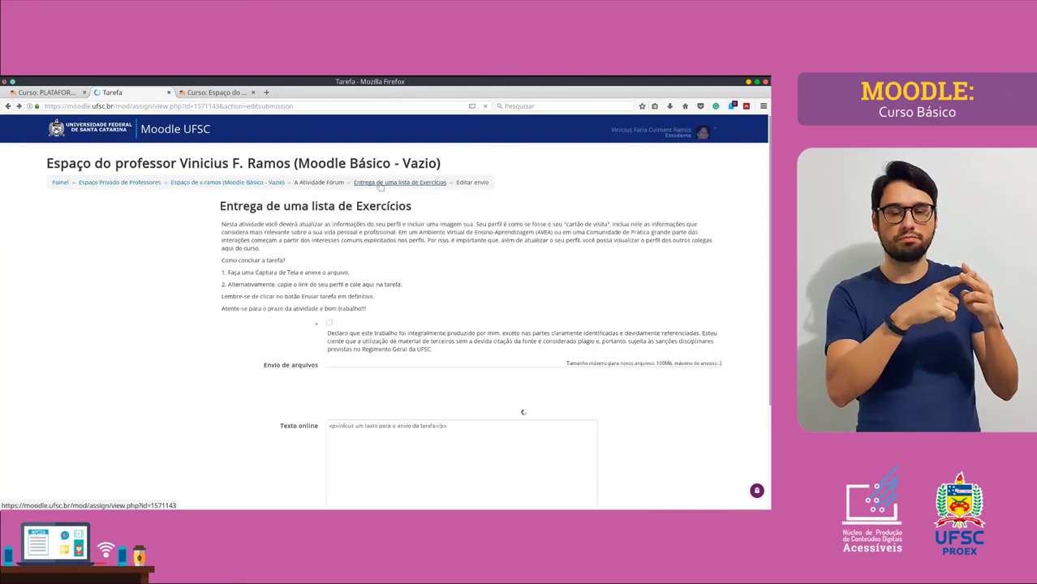
click(381, 183)
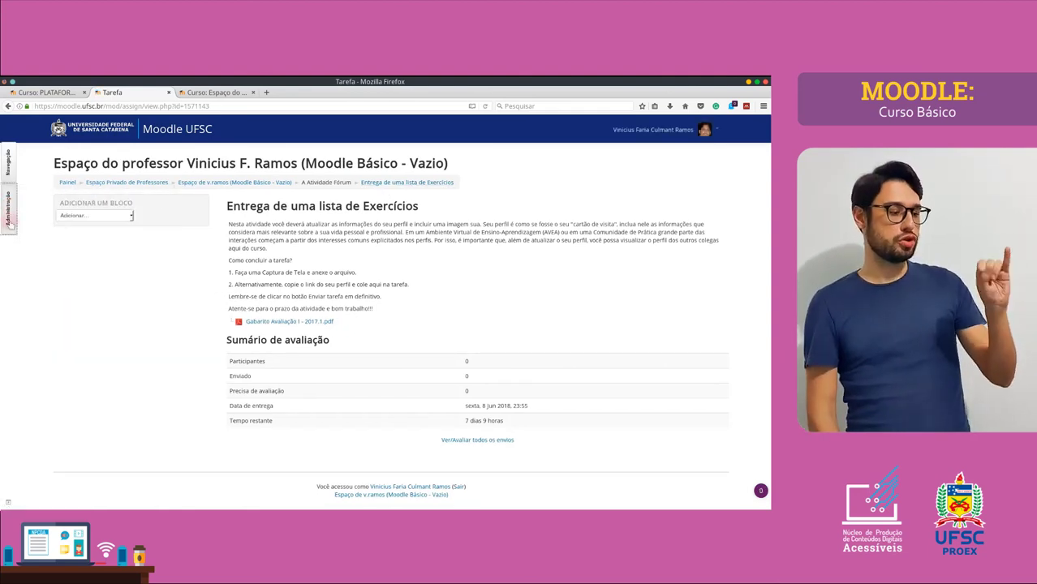
Open the editing settings of the Entrega de uma lista de Exercícios activity and expand the Notificações section.
mouse_move(8, 207)
click(73, 232)
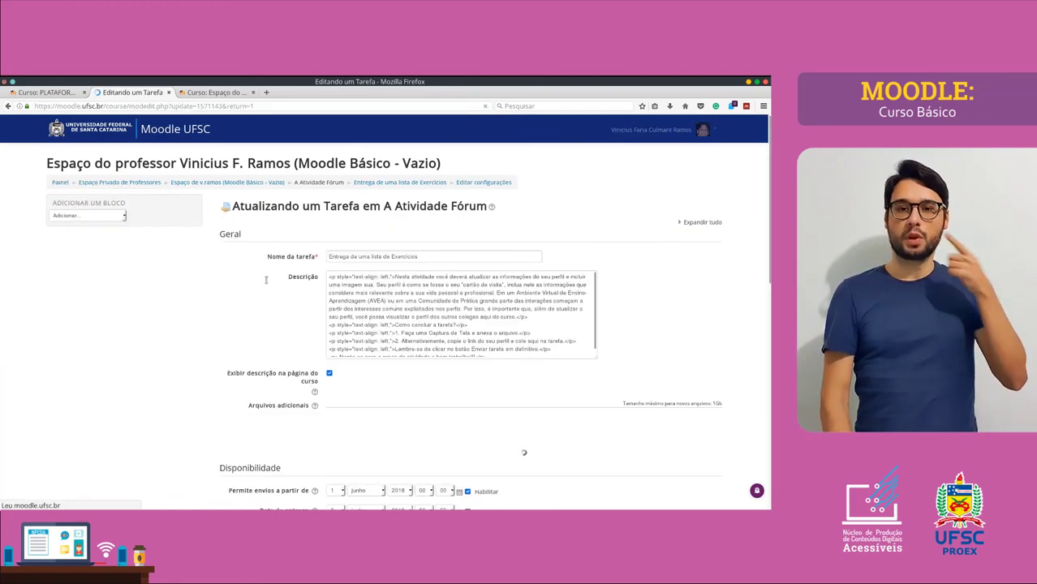
scroll(239, 286, down, 10)
scroll(239, 286, down, 2)
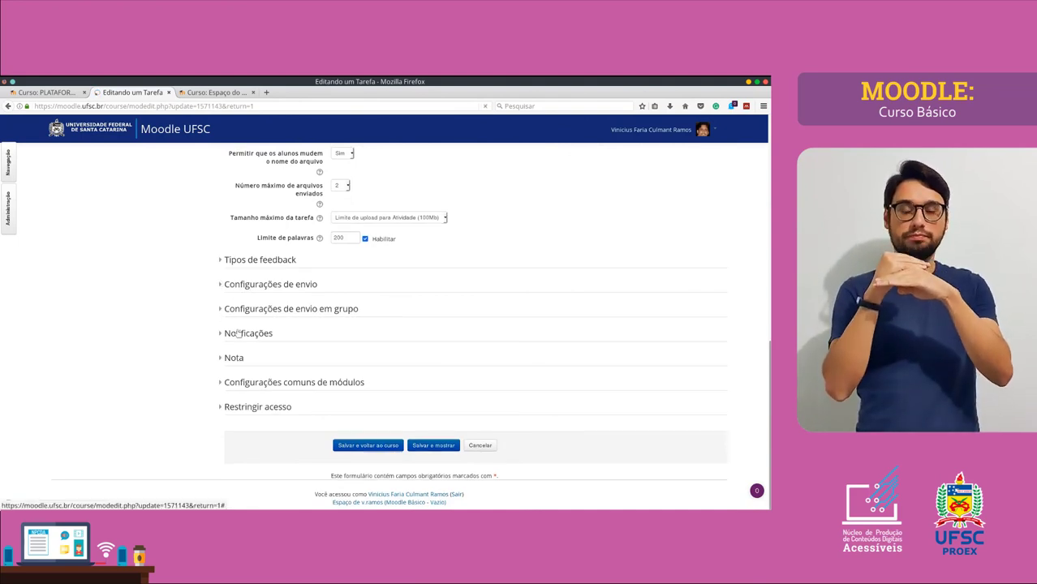
click(243, 283)
click(243, 336)
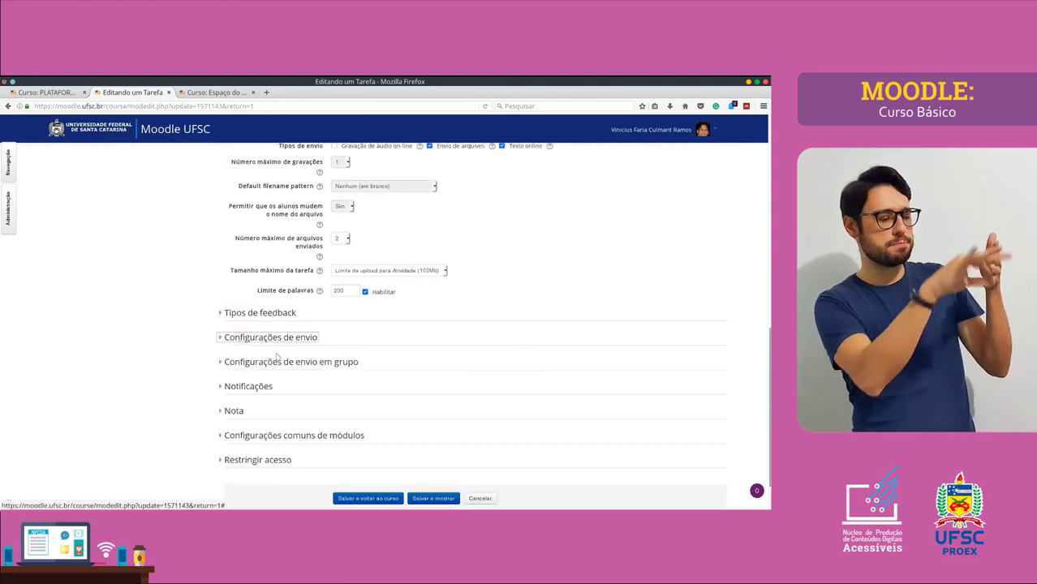
click(248, 386)
scroll(381, 325, down, 3)
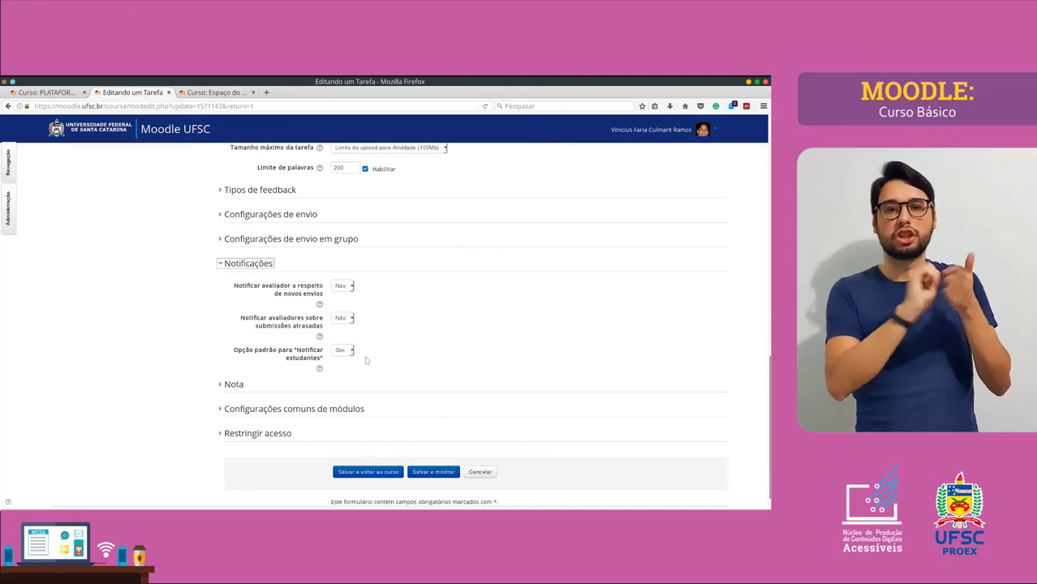
Examine the choices for notifying evaluators about late submissions and new submissions, along with the dates under Disponibilidade.
click(340, 320)
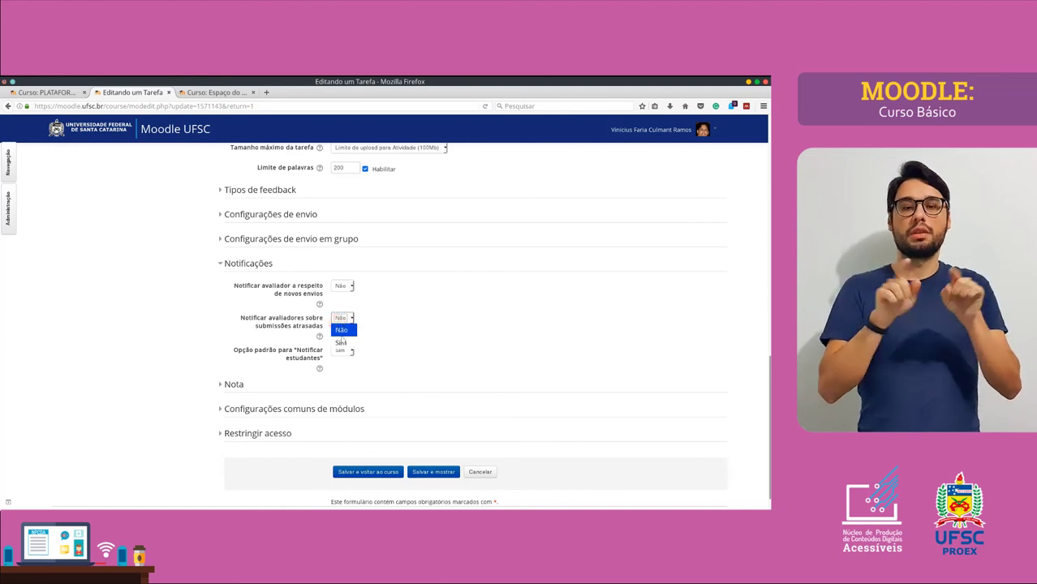
click(341, 342)
scroll(412, 300, up, 10)
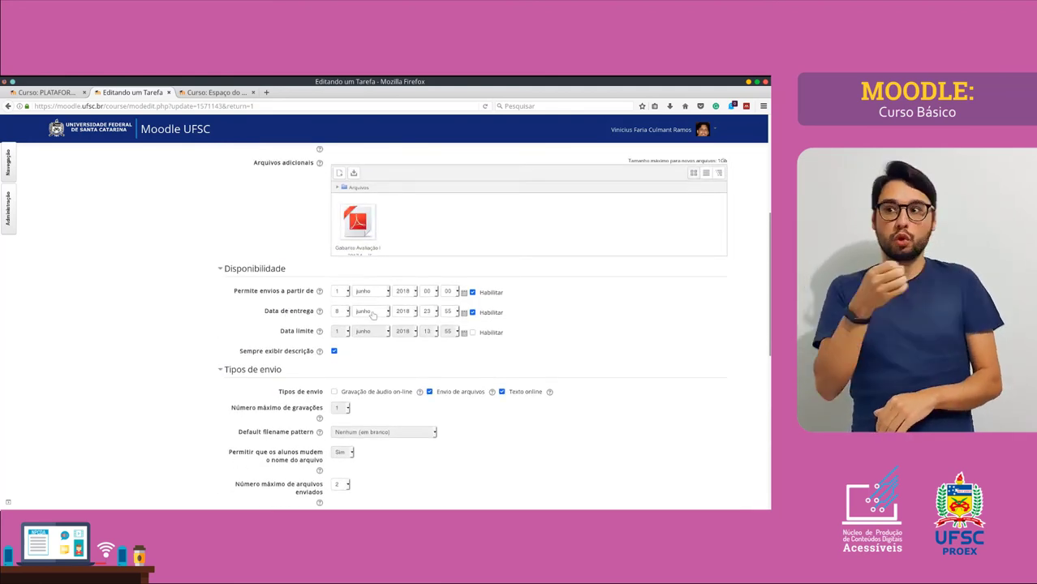
scroll(409, 349, down, 7)
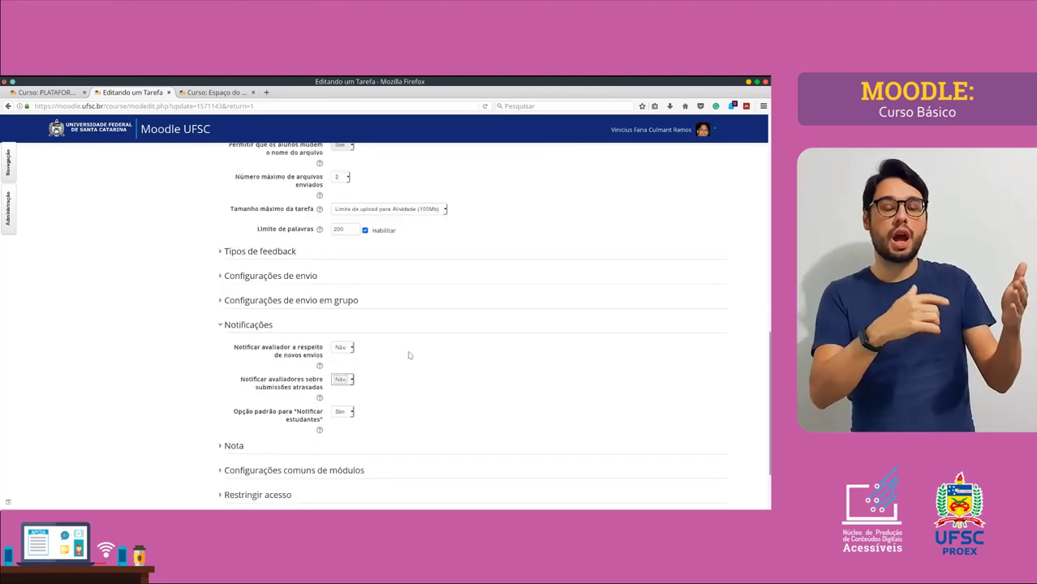
click(347, 349)
click(342, 358)
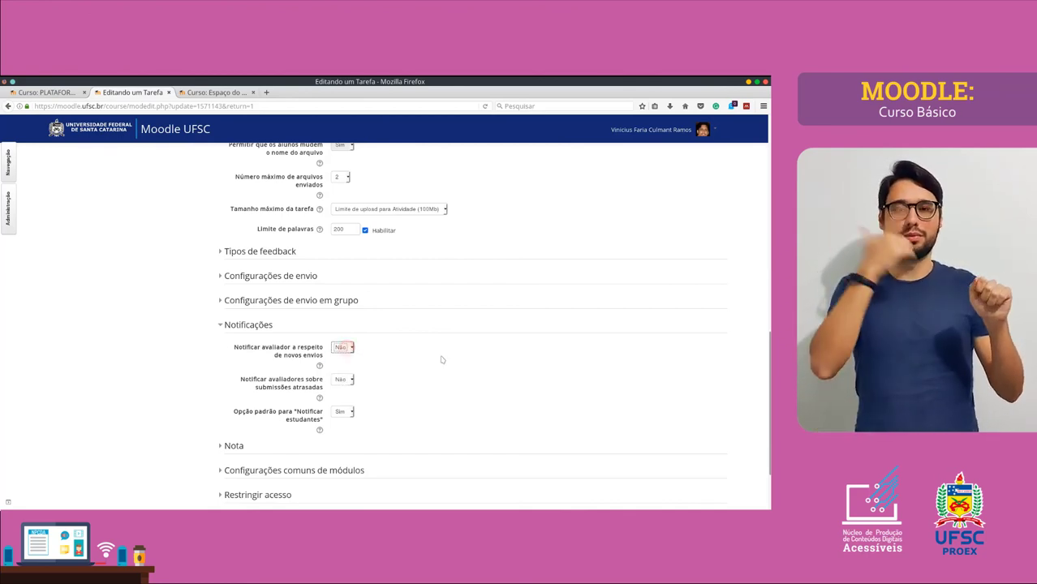
click(348, 348)
click(396, 366)
Review the Tipos de envio and Notificações settings, and save the Tarefa so that the activity page is displayed.
scroll(399, 365, up, 5)
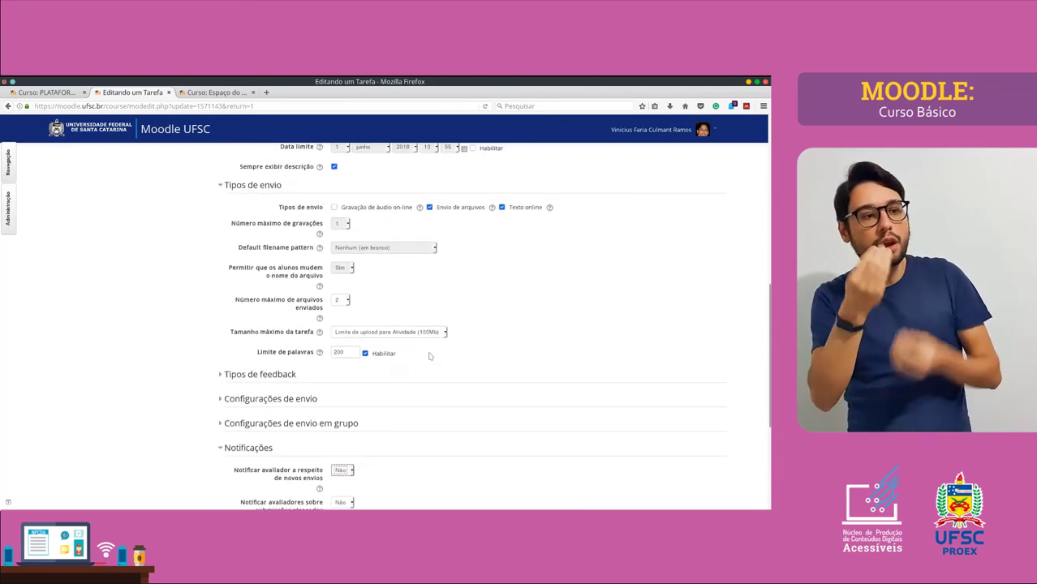
scroll(468, 323, up, 2)
scroll(470, 325, down, 8)
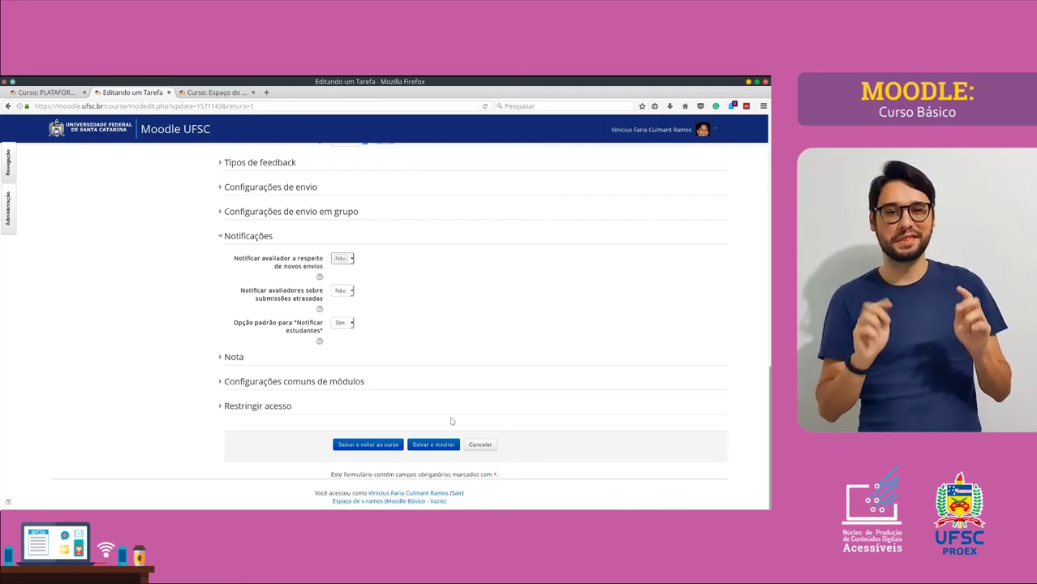
click(430, 443)
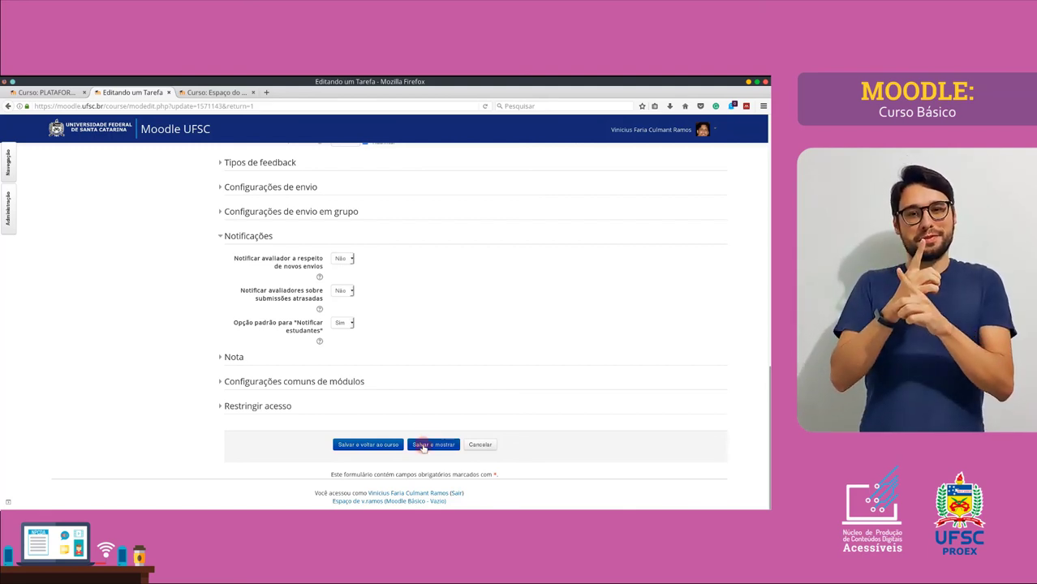